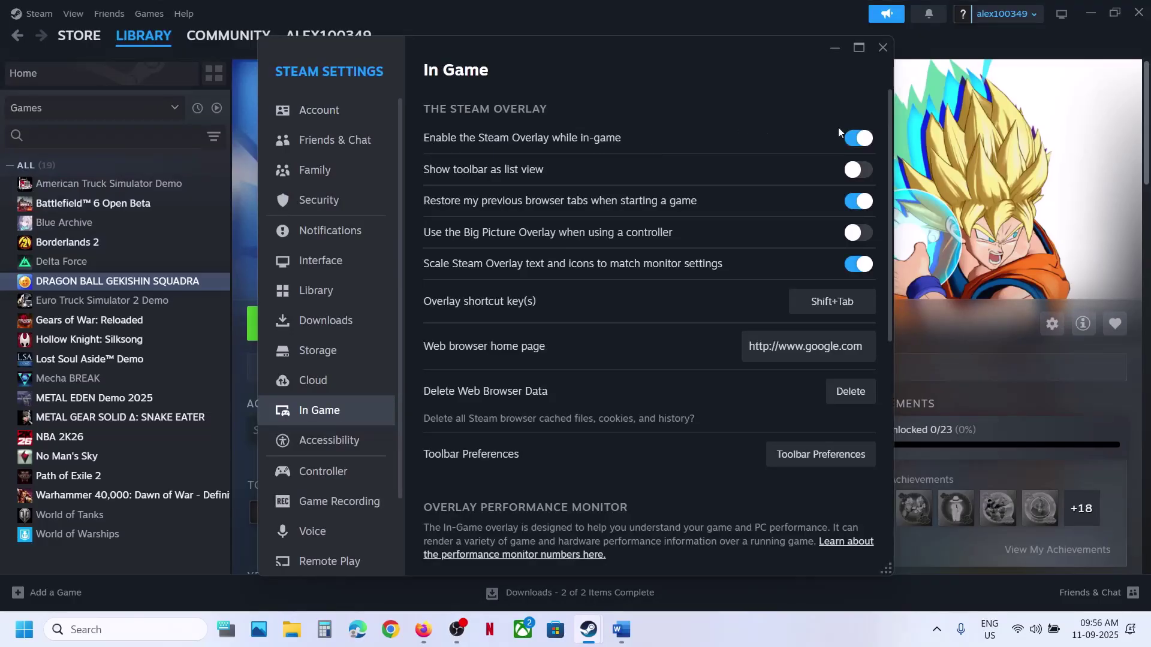
# - Toggle the in-game Steam Overlay off and back on in the Steam settings, and close the settings
pyautogui.click(854, 140)
pyautogui.click(855, 138)
pyautogui.click(881, 48)
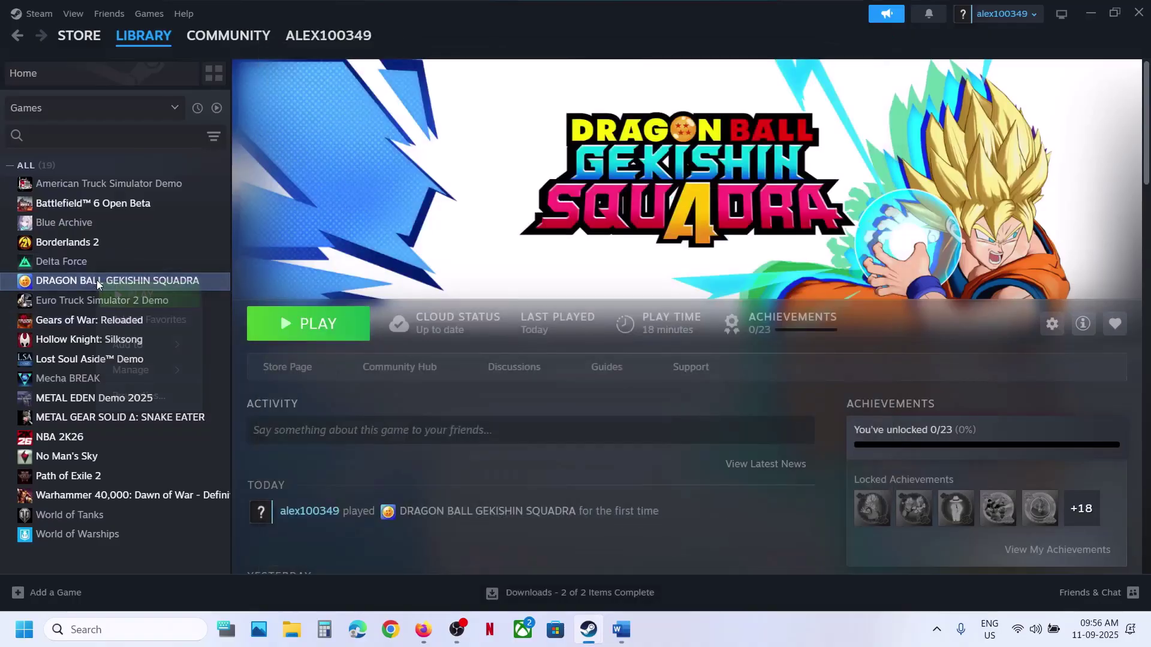
# - Toggle the Steam Overlay off and back on in the properties of DRAGON BALL GEKISHIN SQUADRA, and close them
pyautogui.rightClick(99, 284)
pyautogui.click(144, 394)
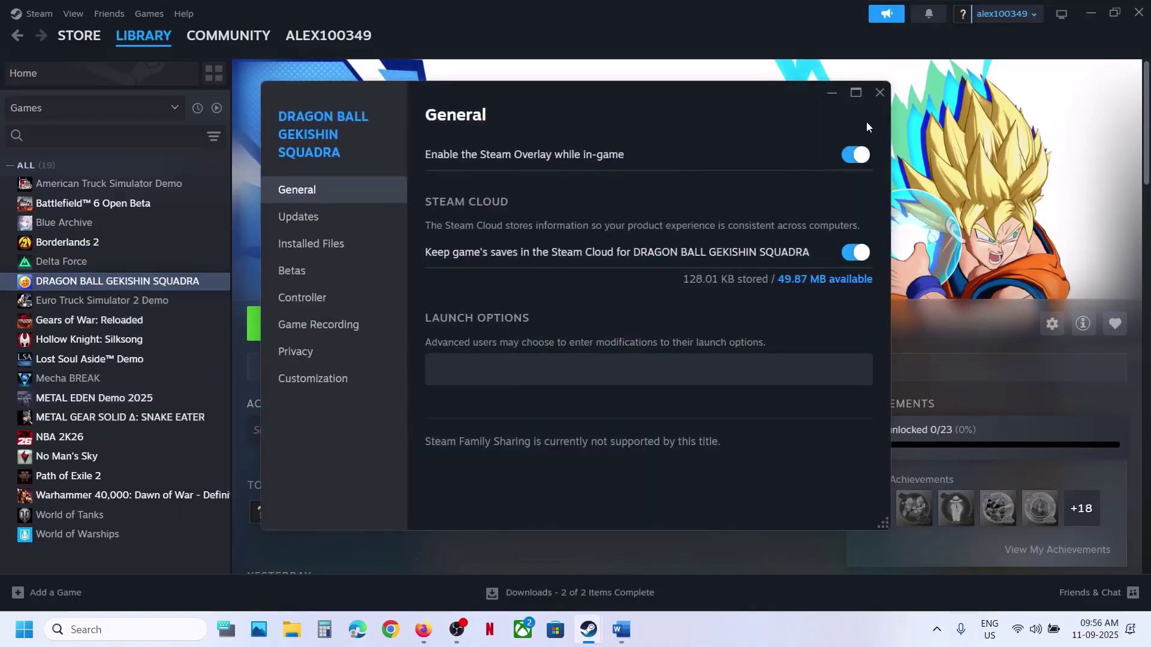
pyautogui.click(855, 154)
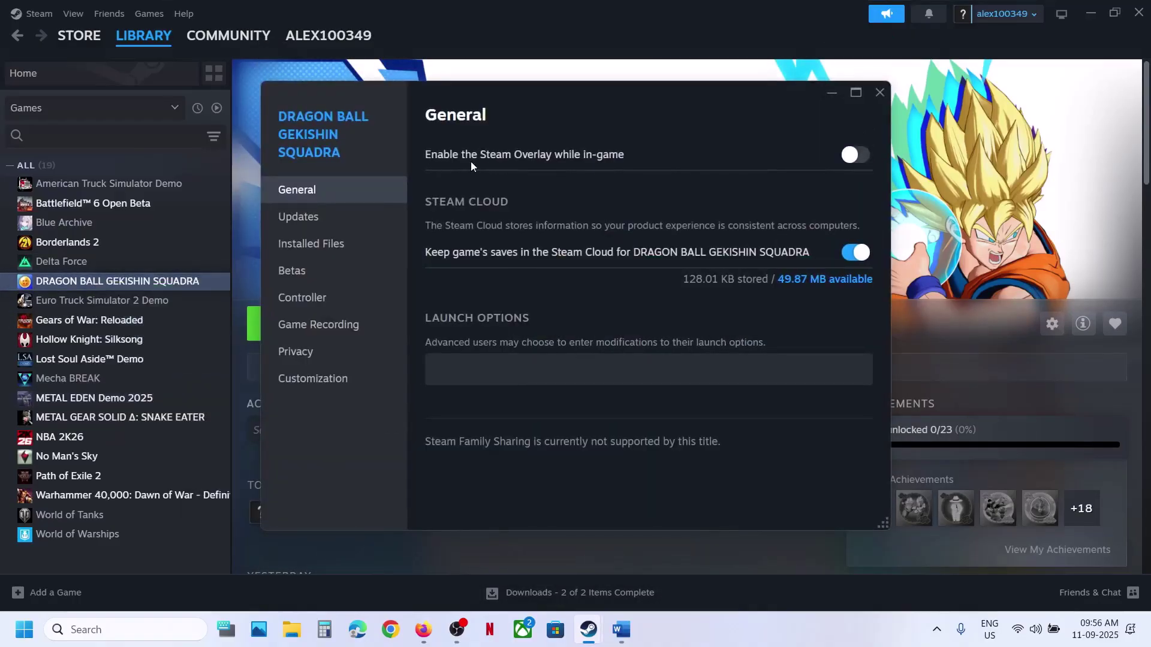
pyautogui.click(864, 159)
pyautogui.click(879, 92)
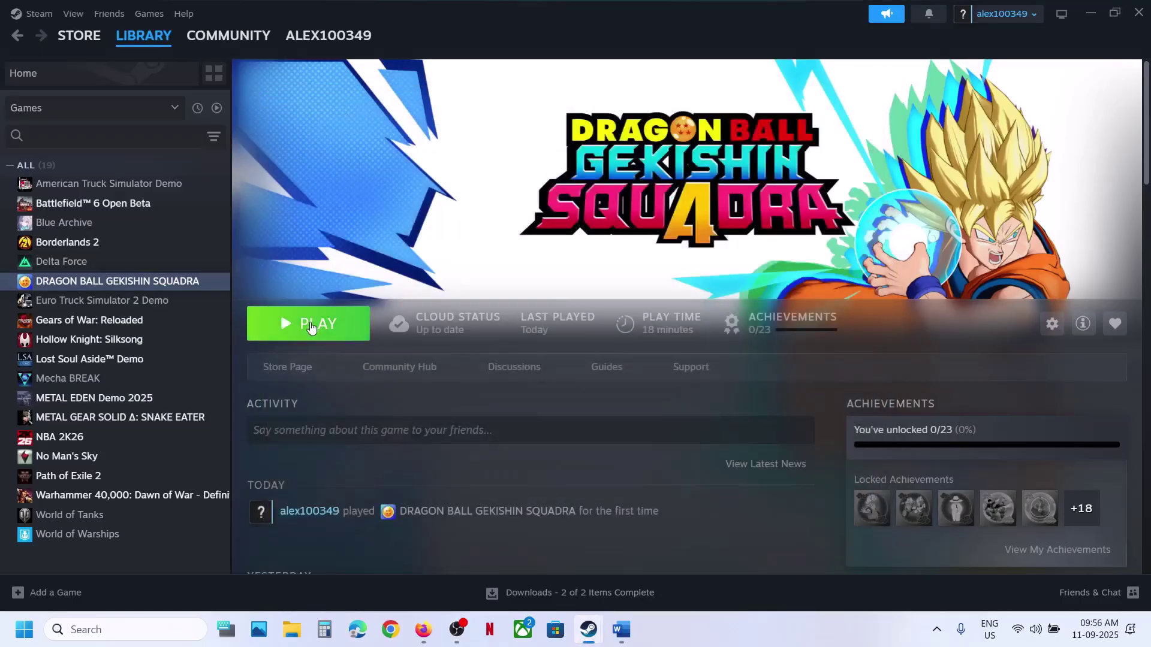
# - Check the Steam Overlay option in the general properties of DRAGON BALL GEKISHIN SQUADRA
pyautogui.rightClick(180, 280)
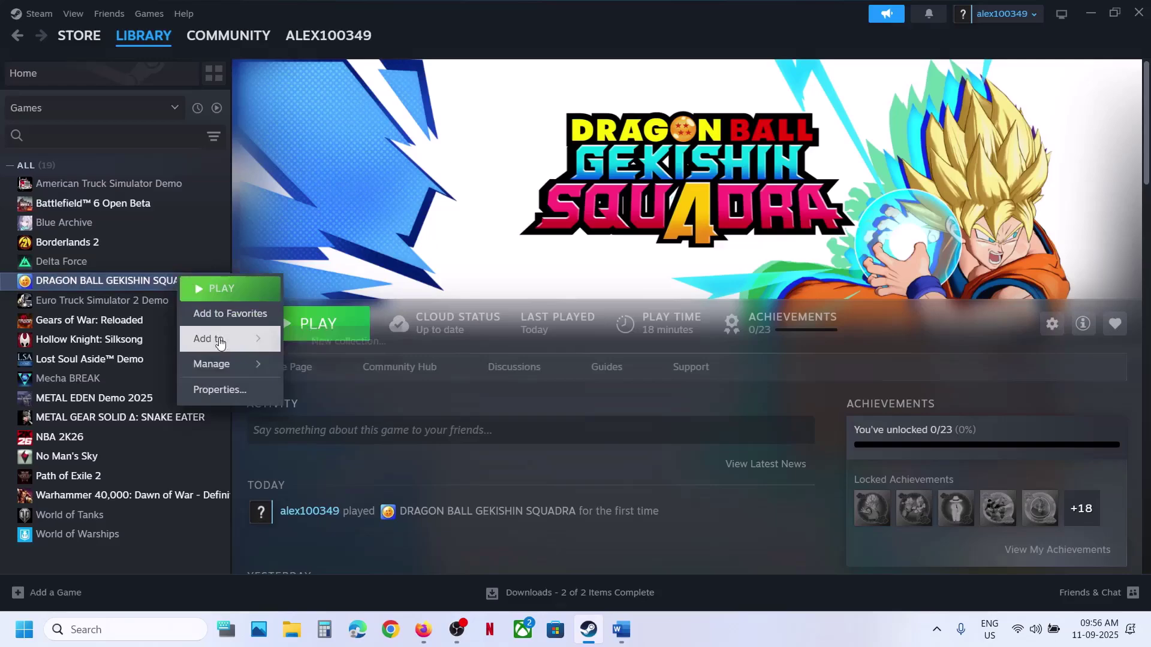
pyautogui.click(217, 391)
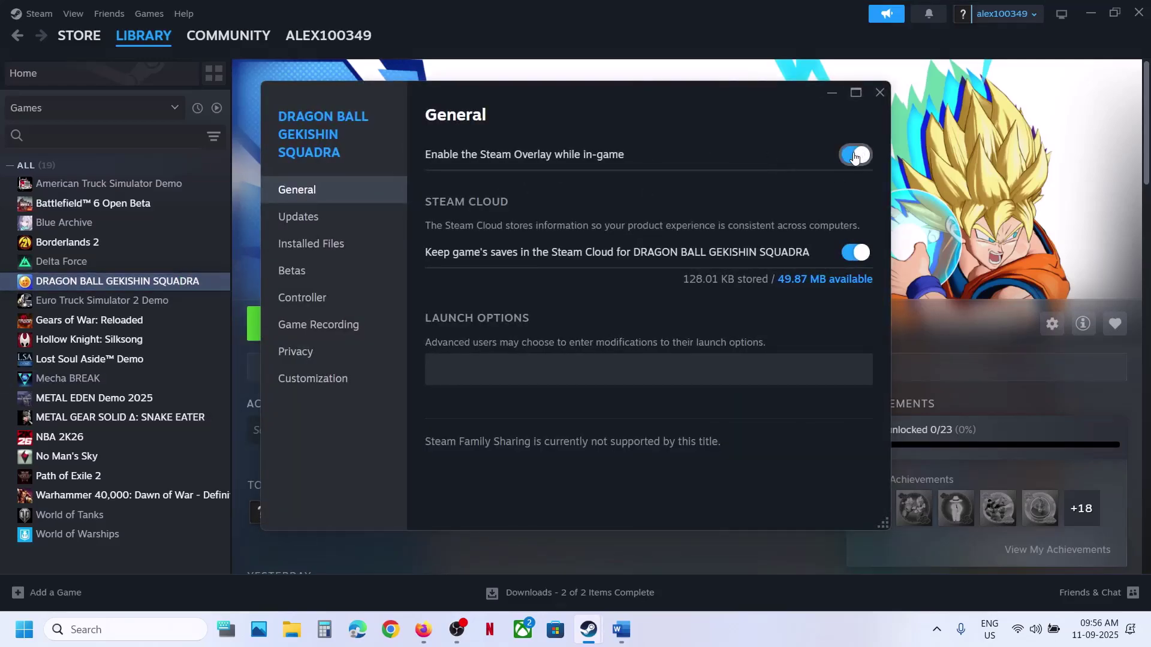
pyautogui.click(884, 93)
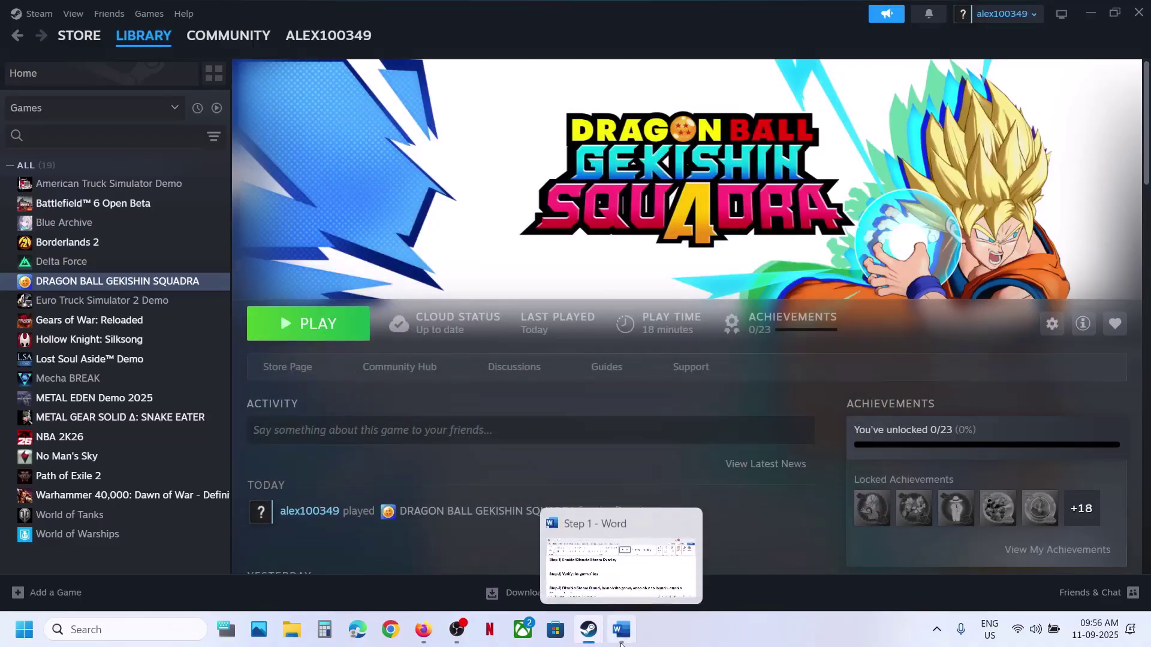
# - Switch to the Word document and highlight the Step 2 text "Verify the game files", and return to Steam
pyautogui.click(621, 629)
pyautogui.moveTo(144, 280); pyautogui.dragTo(419, 280)
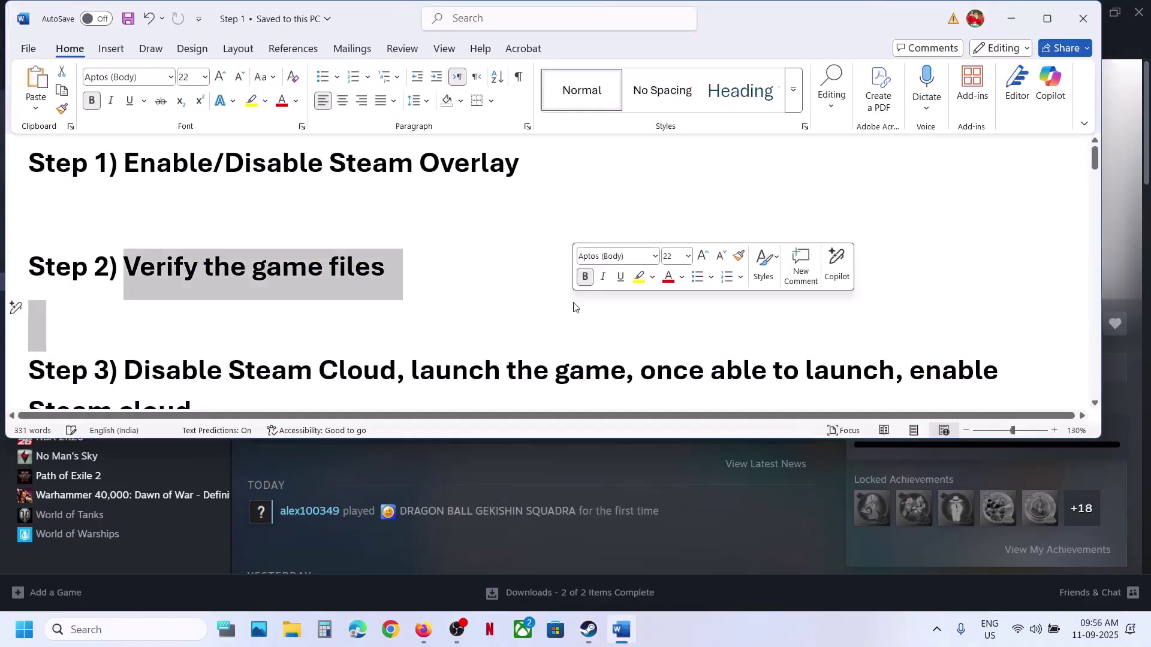
pyautogui.click(682, 472)
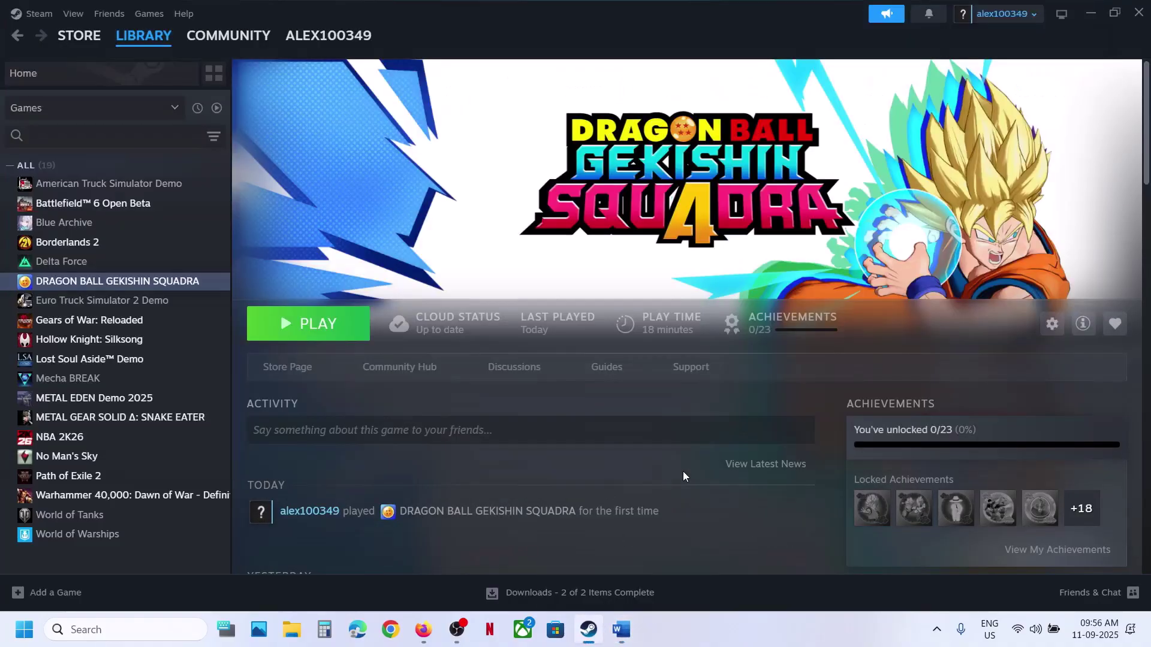
# - Look up the option to verify the integrity of the game files in the installed-files properties of DRAGON BALL GEKISHIN SQUADRA
pyautogui.rightClick(153, 283)
pyautogui.click(214, 400)
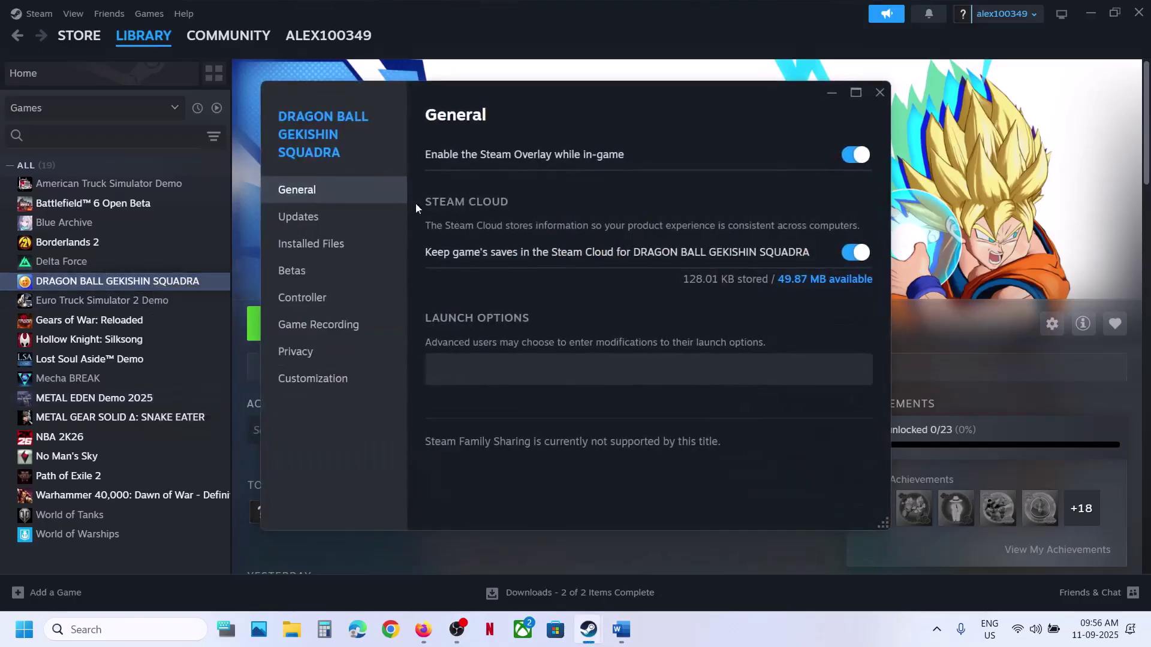
pyautogui.click(330, 243)
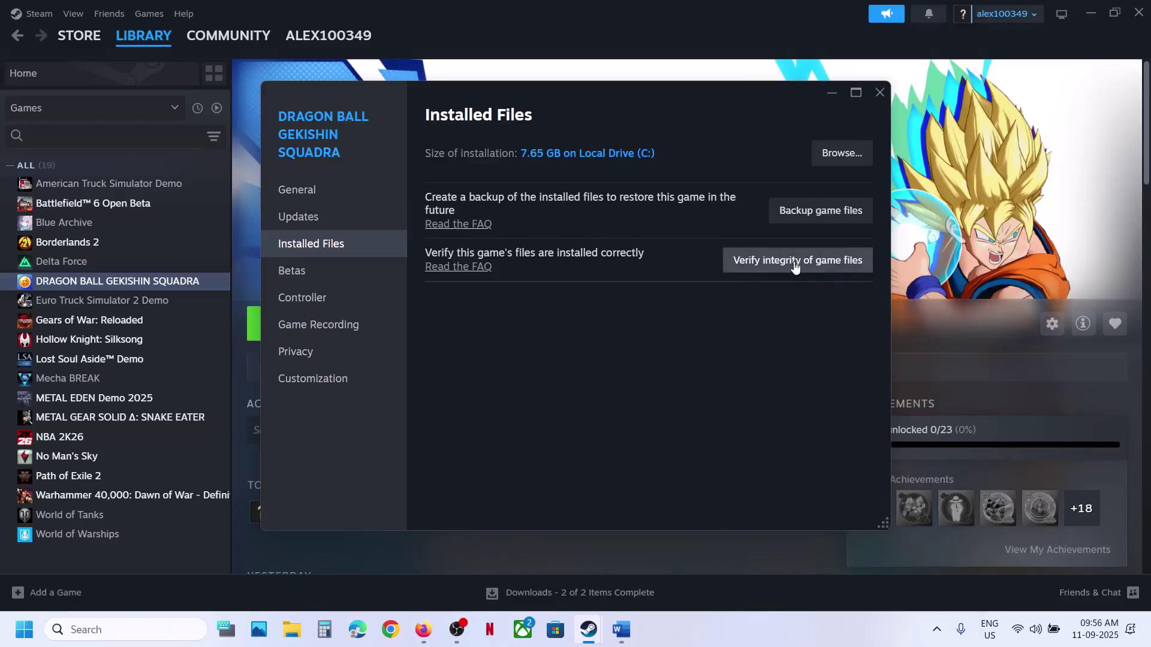
pyautogui.click(878, 102)
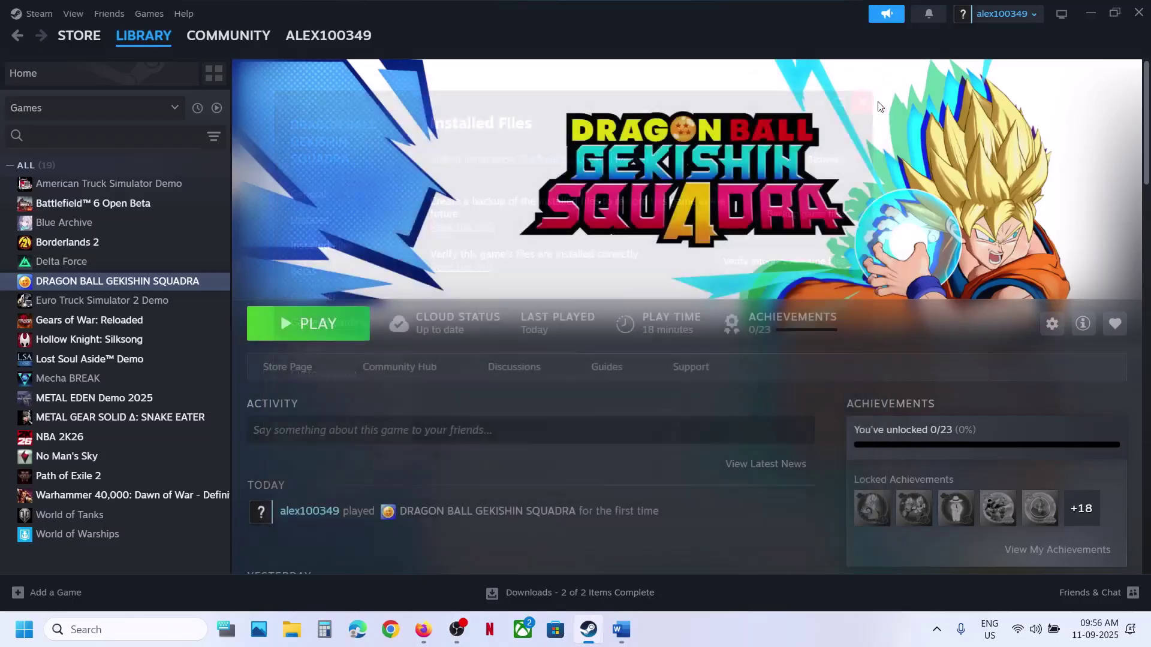
# - Switch to the Word document and highlight "Disable Steam Cloud" in Step 3, and return to Steam
pyautogui.click(624, 620)
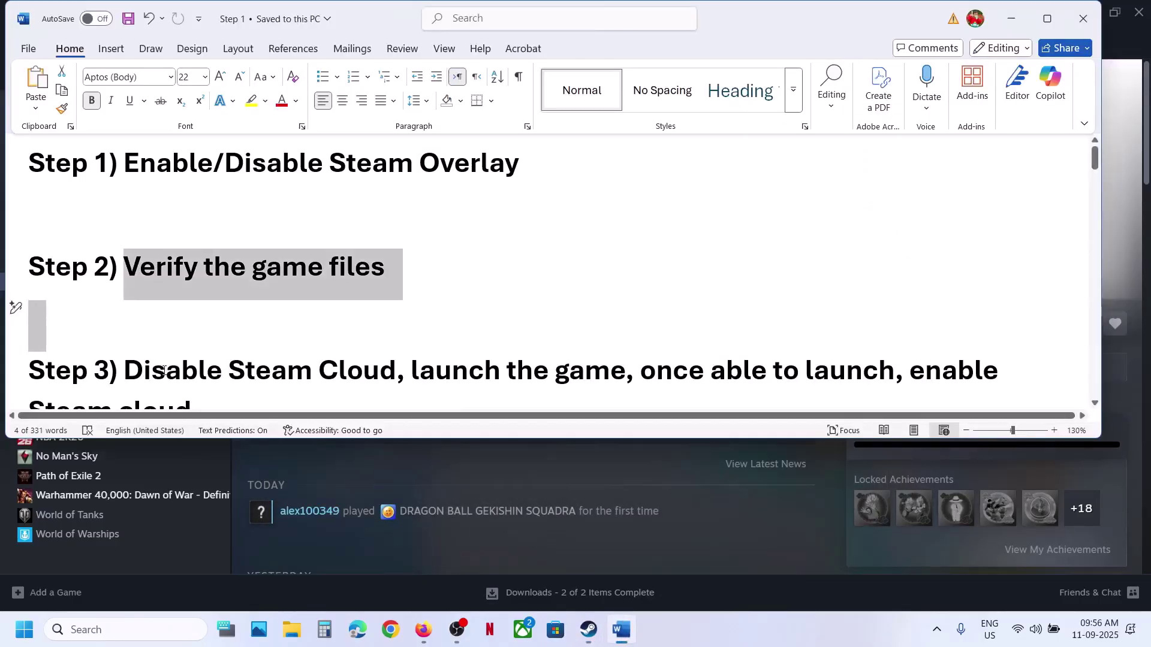
pyautogui.moveTo(163, 370); pyautogui.dragTo(396, 371)
pyautogui.click(1128, 277)
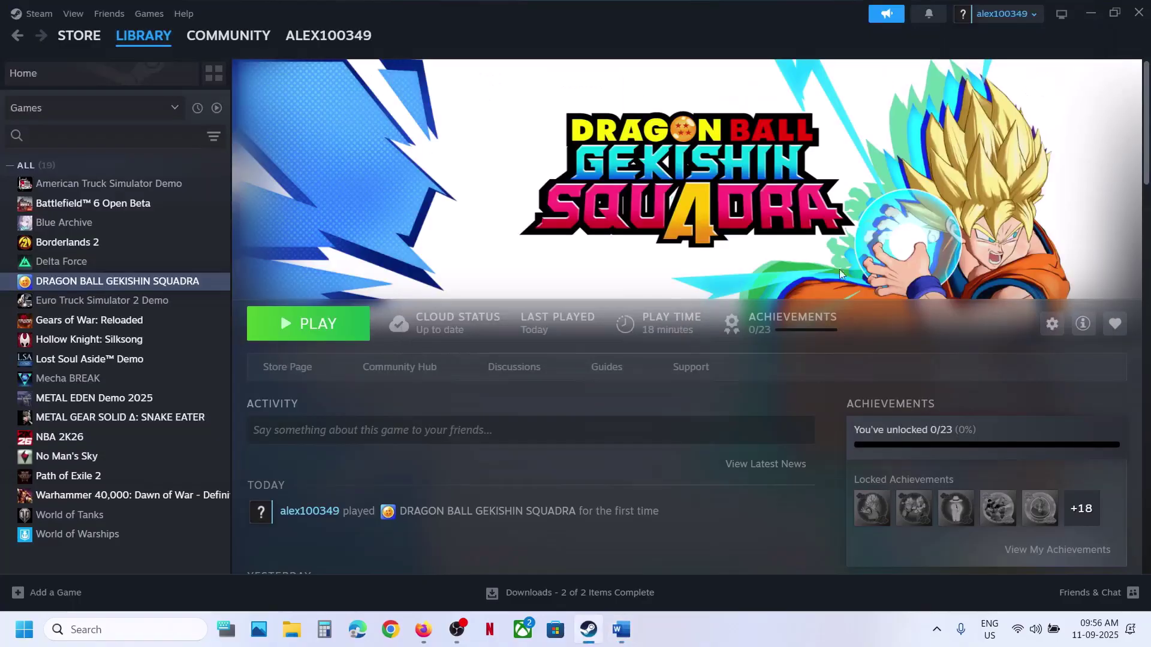
# - Disable keeping the game's saves in the Steam Cloud for DRAGON BALL GEKISHIN SQUADRA, and close its properties
pyautogui.rightClick(179, 281)
pyautogui.click(235, 401)
pyautogui.click(854, 253)
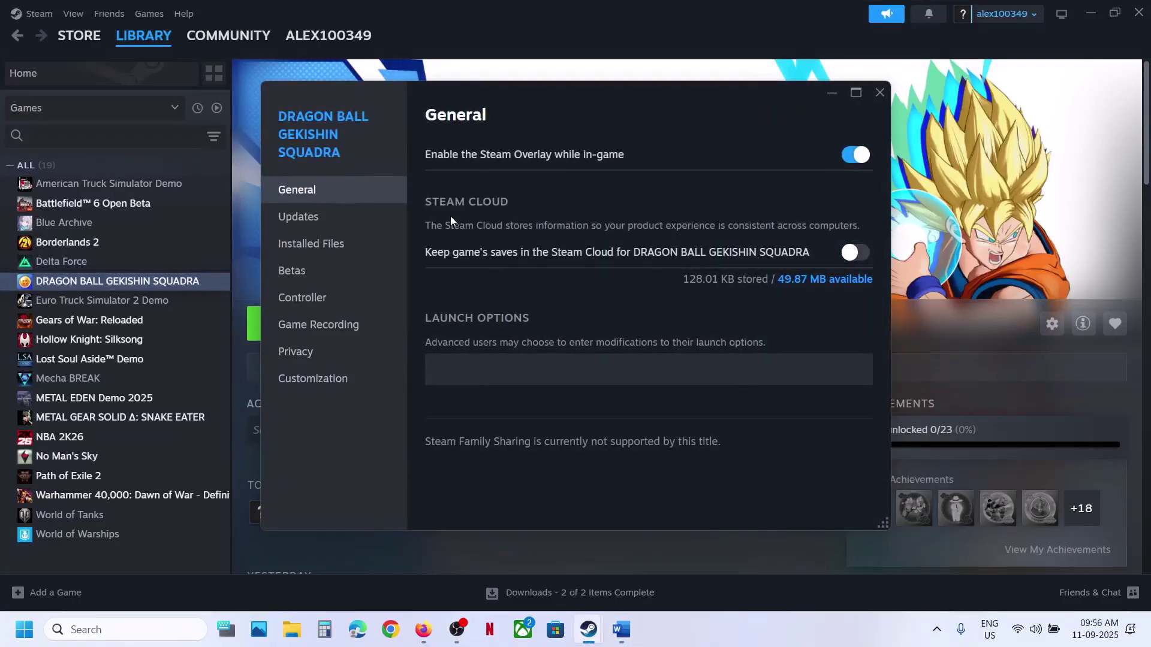
pyautogui.click(880, 91)
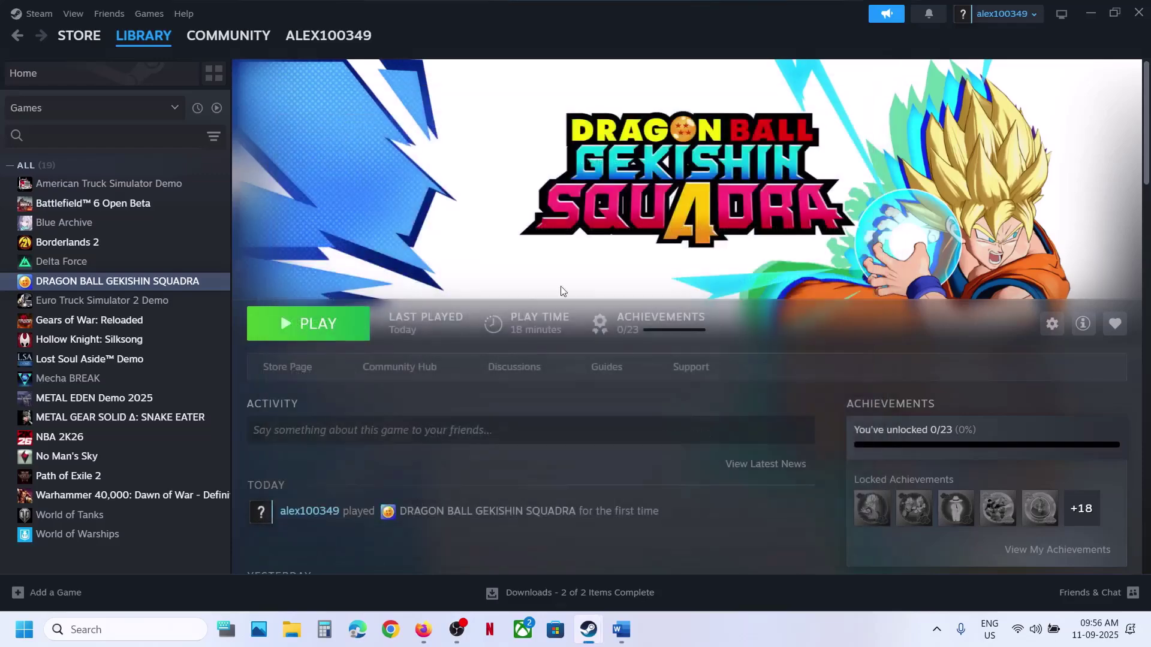
# - In the Word document, highlight the Step 3 phrases "once able to launch" and "enable Steam cloud"
pyautogui.click(629, 637)
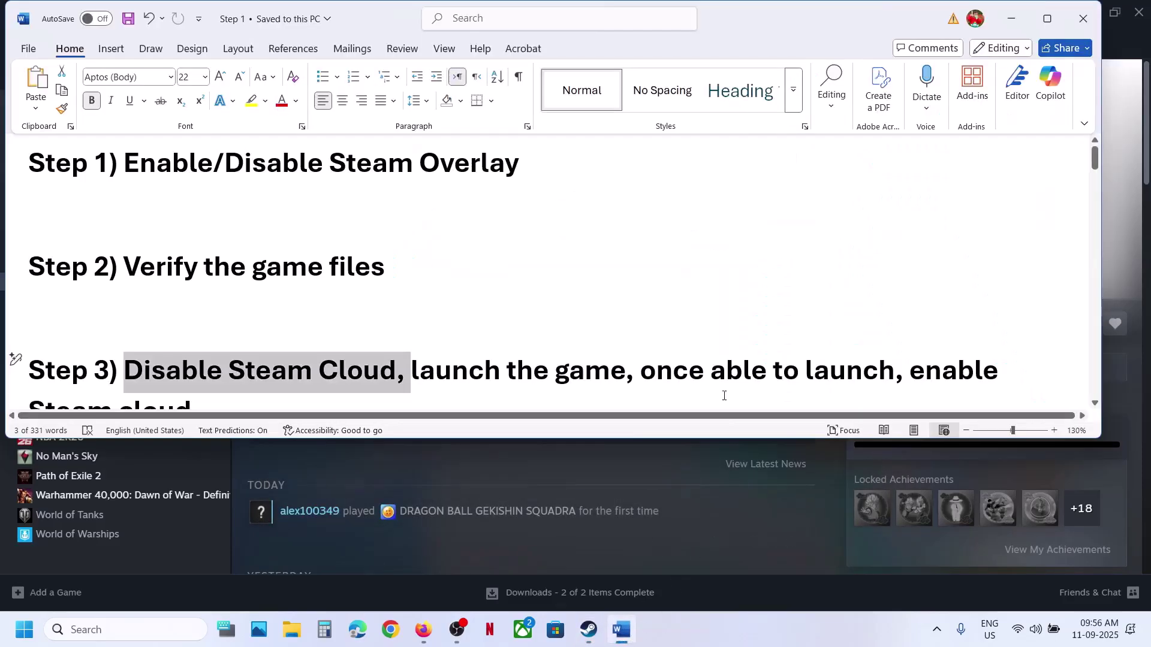
pyautogui.moveTo(672, 370); pyautogui.dragTo(894, 370)
pyautogui.scroll(-2, 899, 360)
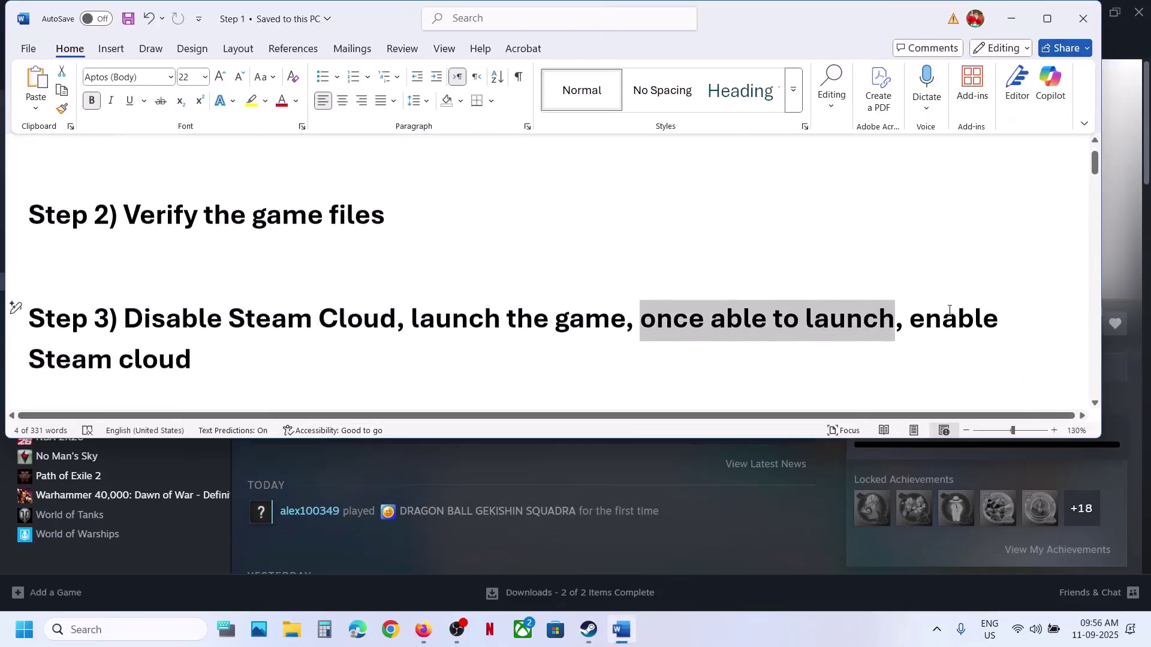
pyautogui.moveTo(915, 320); pyautogui.dragTo(257, 372)
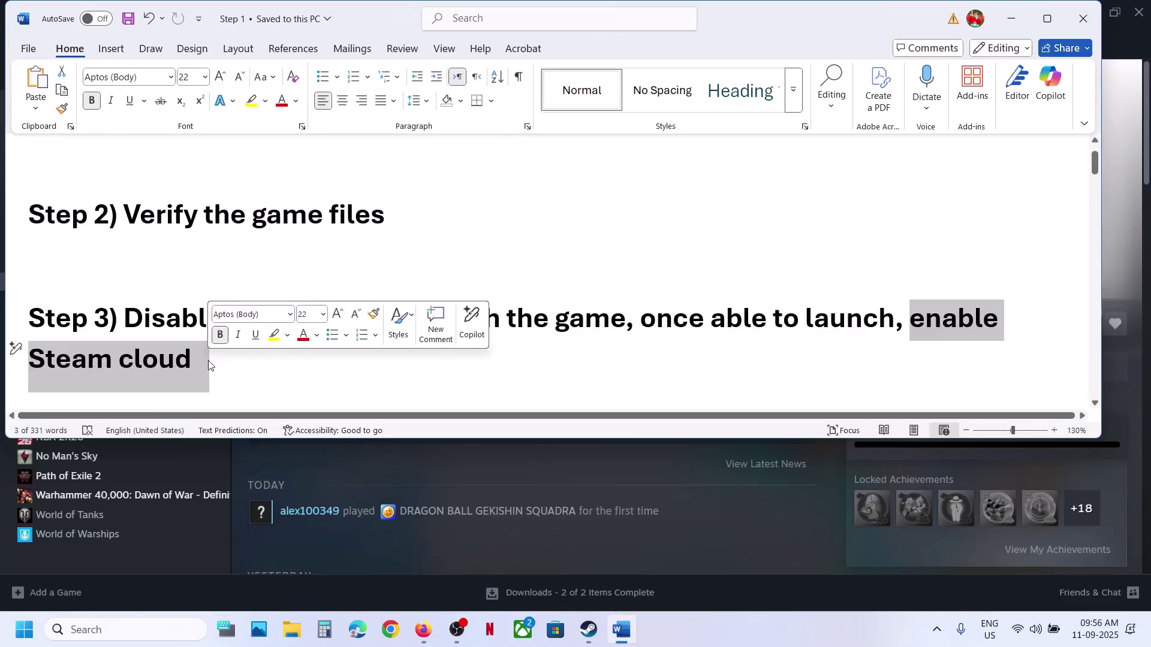
pyautogui.click(258, 372)
# - Highlight "Windowed mode", "Alt + Enter" and "WindowMode=0" in Step 4 of the document, and return to Steam
pyautogui.scroll(-6, 221, 294)
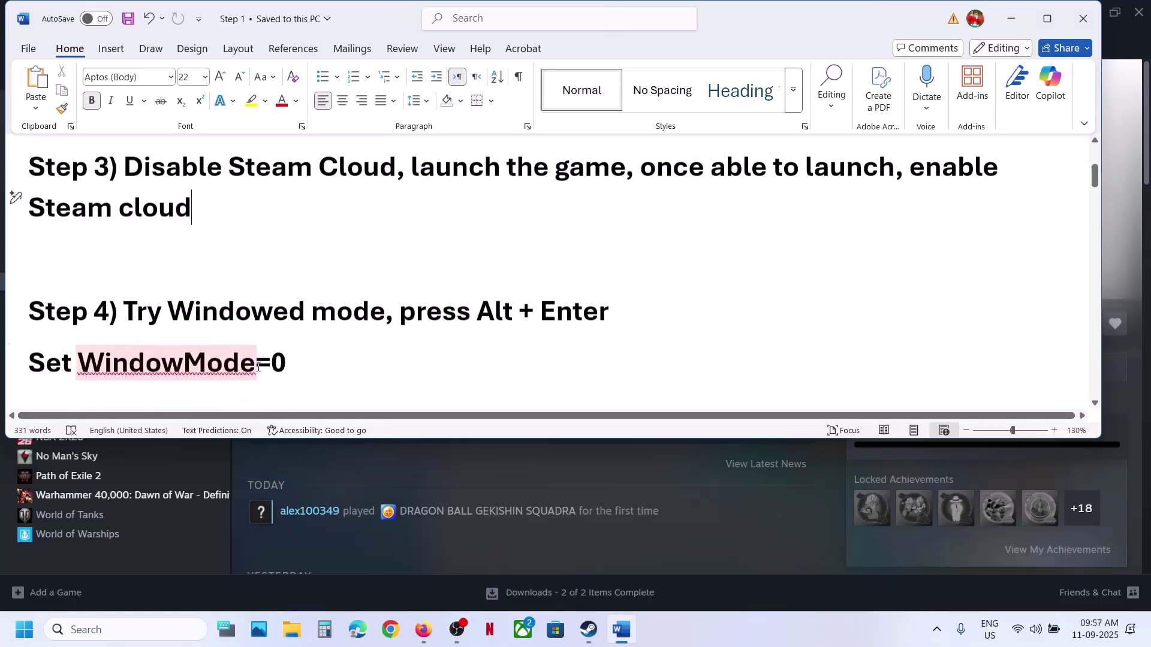
pyautogui.moveTo(168, 304); pyautogui.dragTo(370, 305)
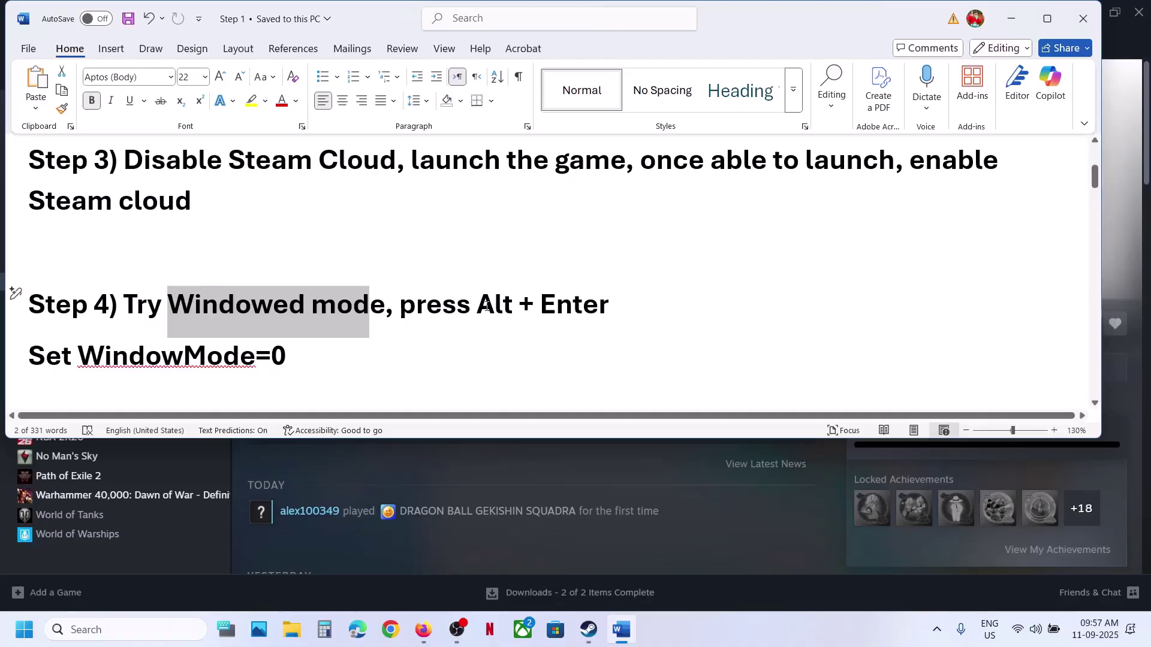
pyautogui.moveTo(478, 304); pyautogui.dragTo(609, 305)
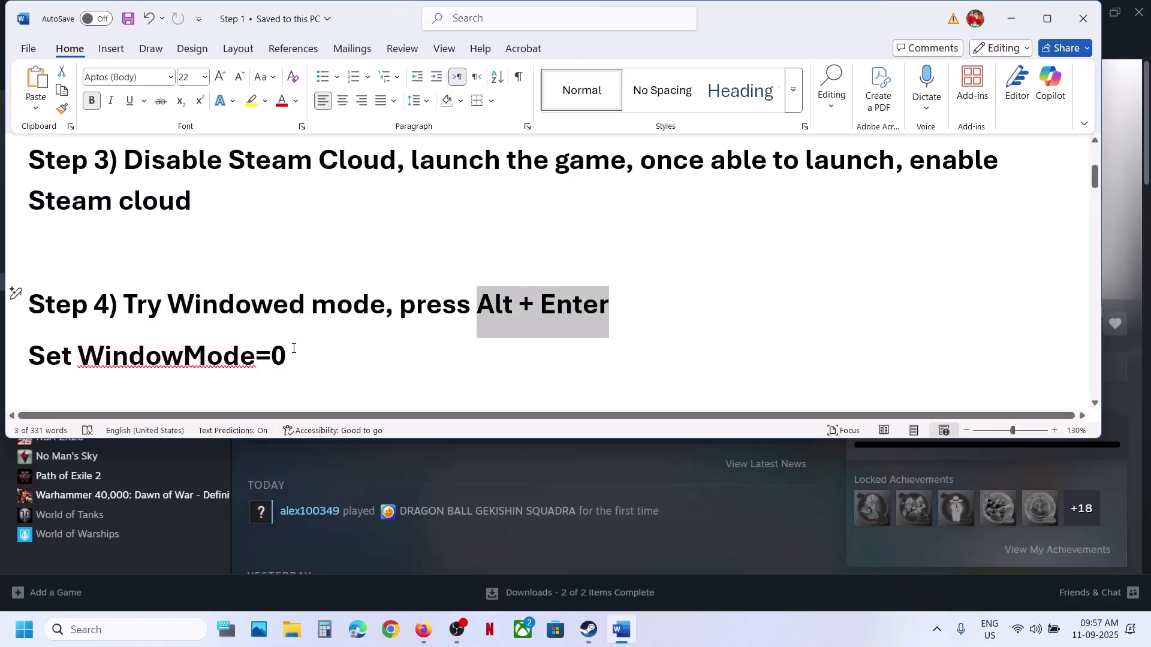
pyautogui.moveTo(304, 354); pyautogui.dragTo(77, 355)
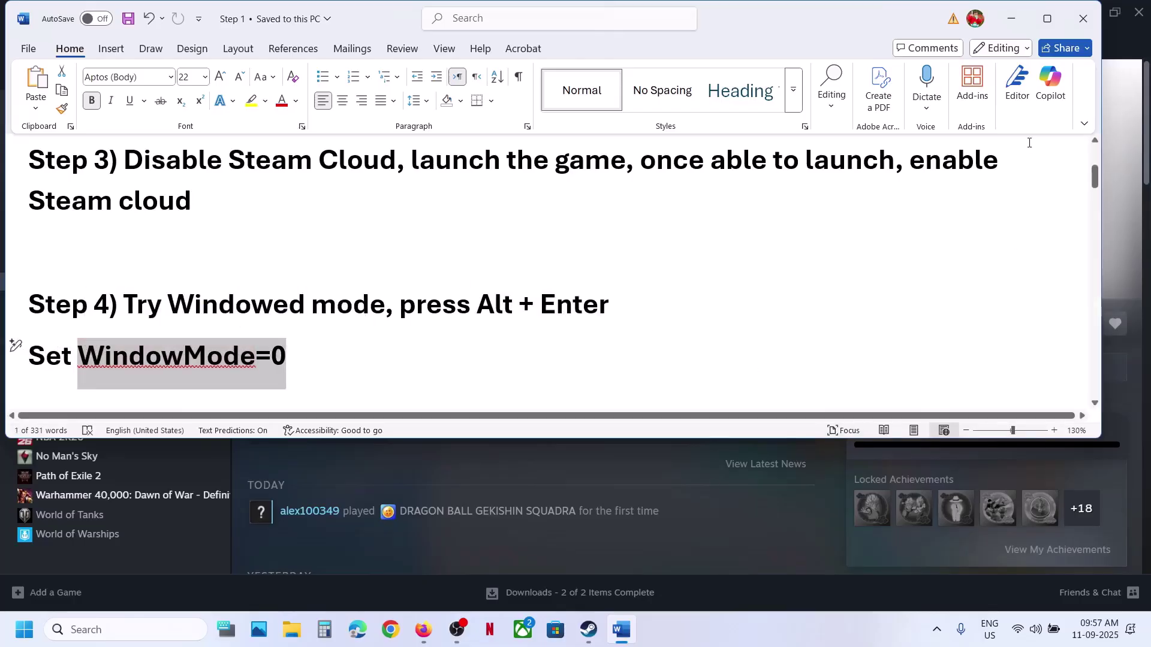
pyautogui.click(1117, 195)
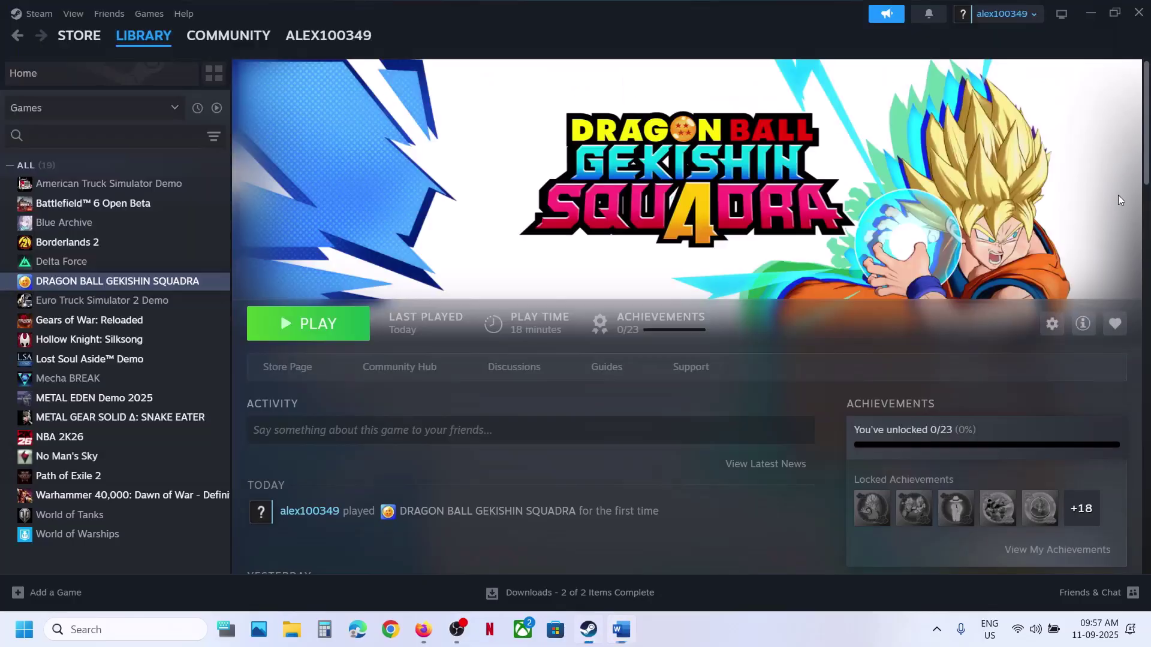
# - Switch to File Explorer and open the current account's profile folder inside Users on Local Disk (C:)
pyautogui.click(293, 634)
pyautogui.click(48, 358)
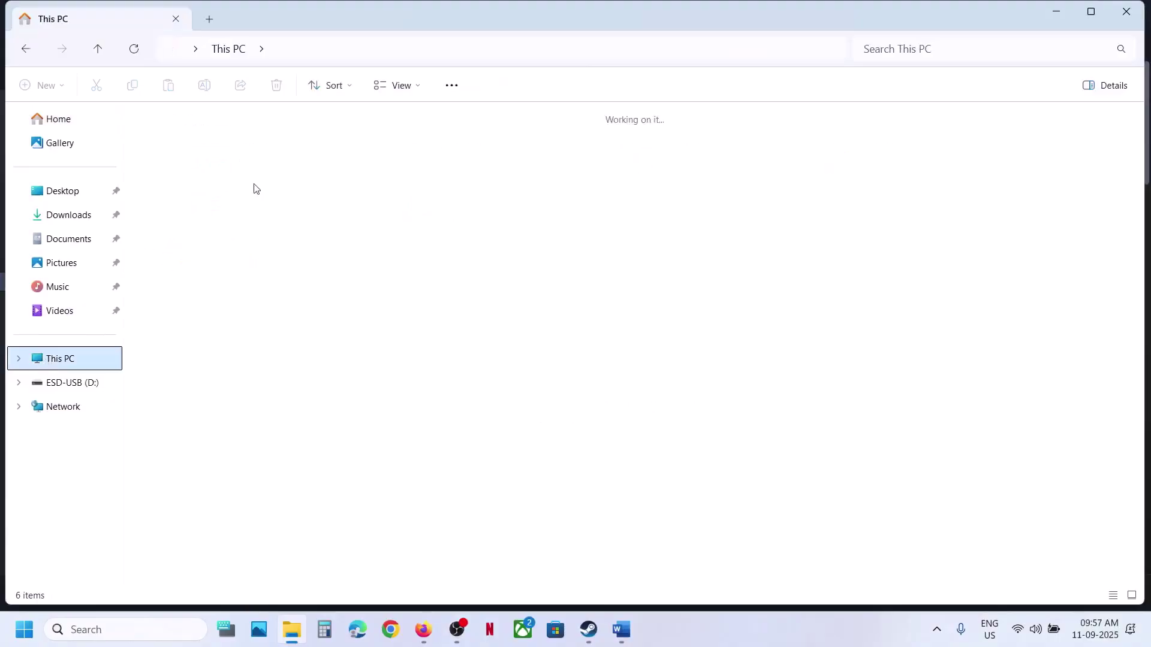
pyautogui.doubleClick(261, 159)
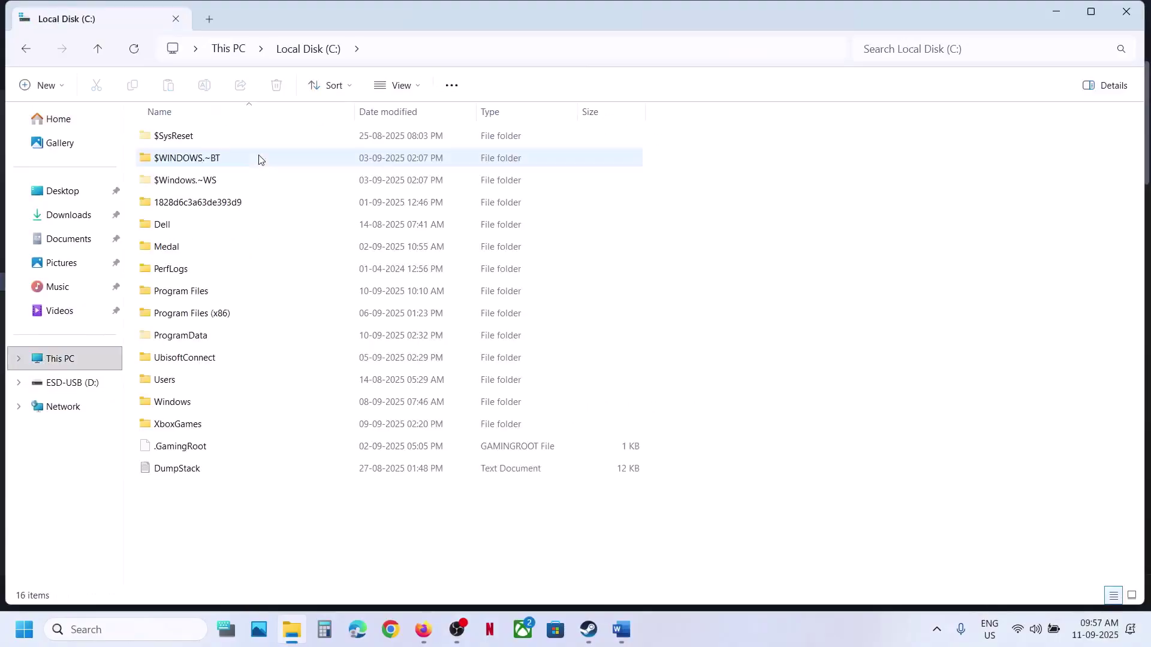
pyautogui.doubleClick(183, 381)
pyautogui.click(182, 143)
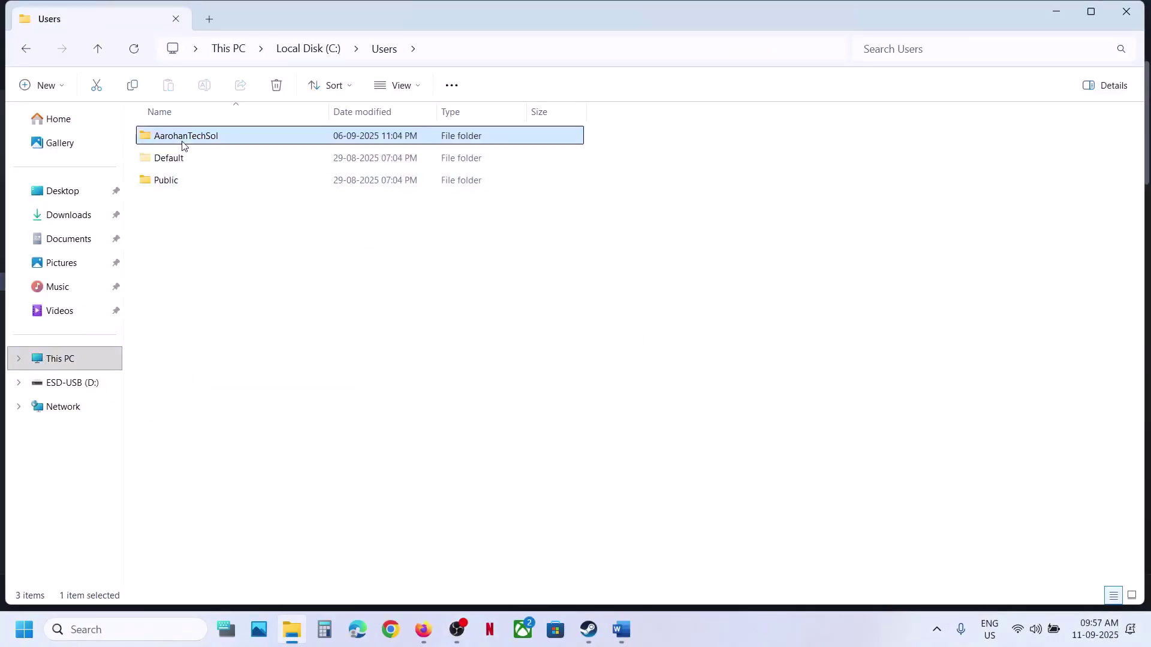
pyautogui.doubleClick(207, 141)
# - Check the Hidden items display option that governs whether the AppData folder is shown
pyautogui.click(181, 207)
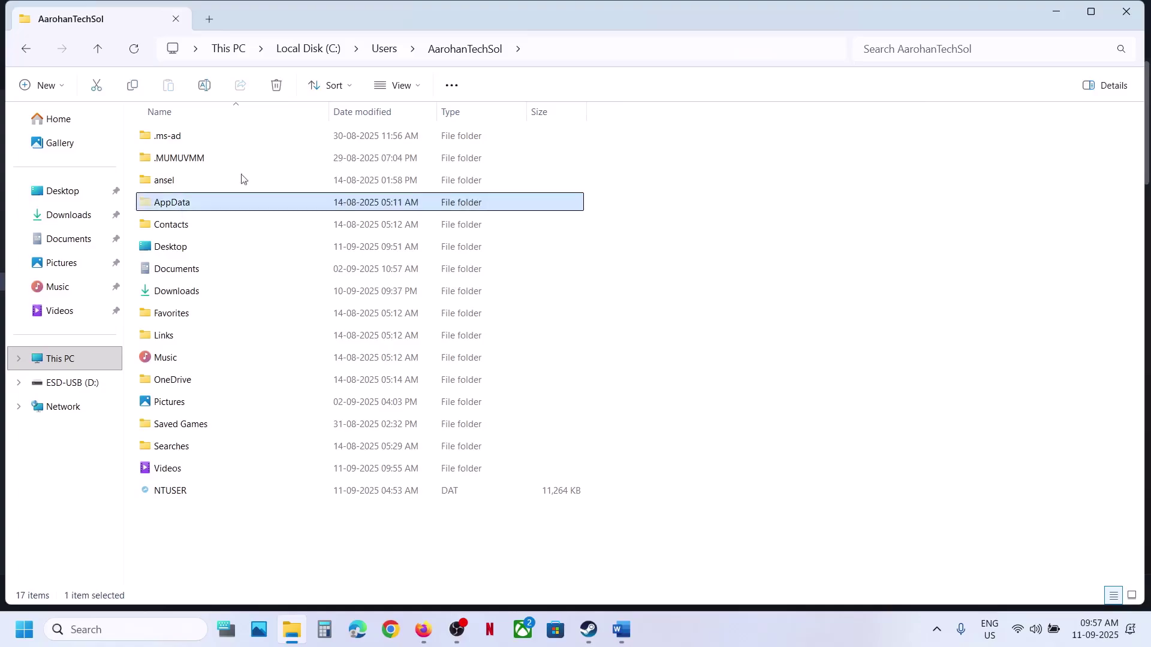
pyautogui.click(420, 91)
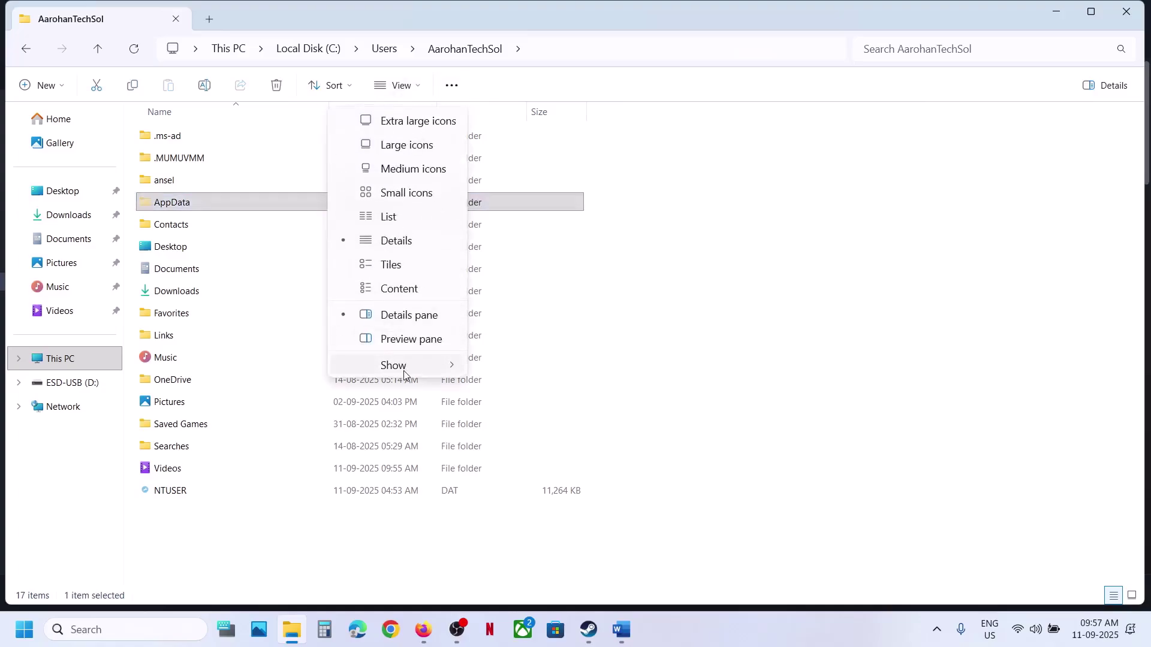
pyautogui.moveTo(398, 365)
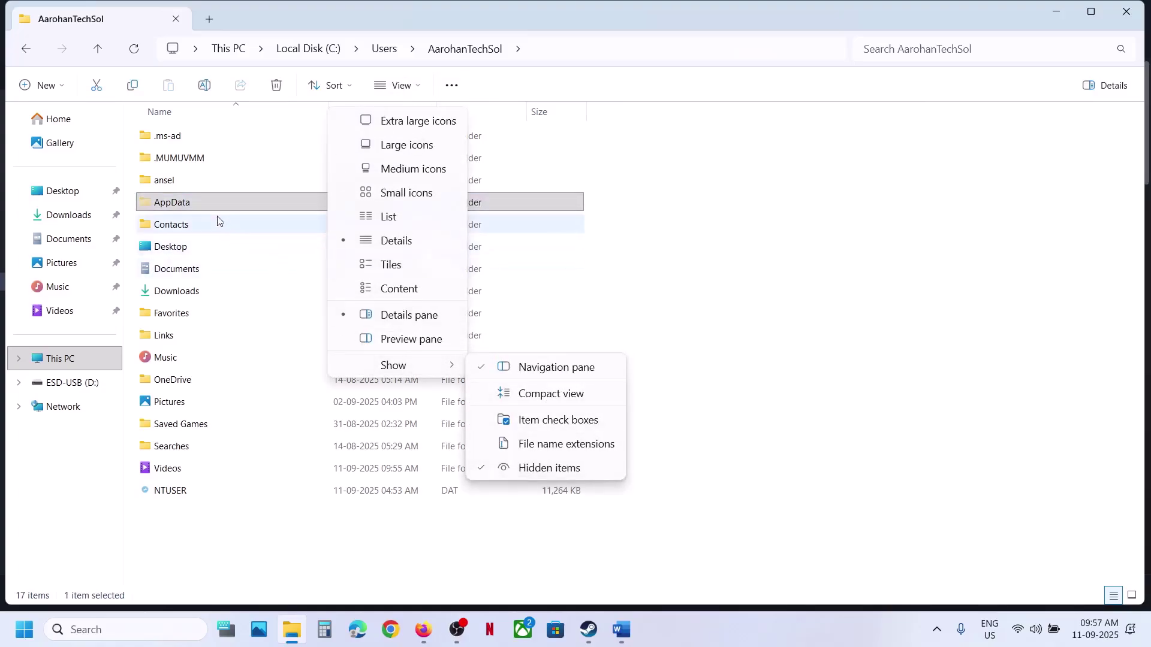
pyautogui.click(205, 206)
# - Open the DRAGON BALL GEKISHIN SQUADRA folder under AppData\Local\BANDAI NAMCO Entertainment
pyautogui.doubleClick(206, 206)
pyautogui.doubleClick(184, 143)
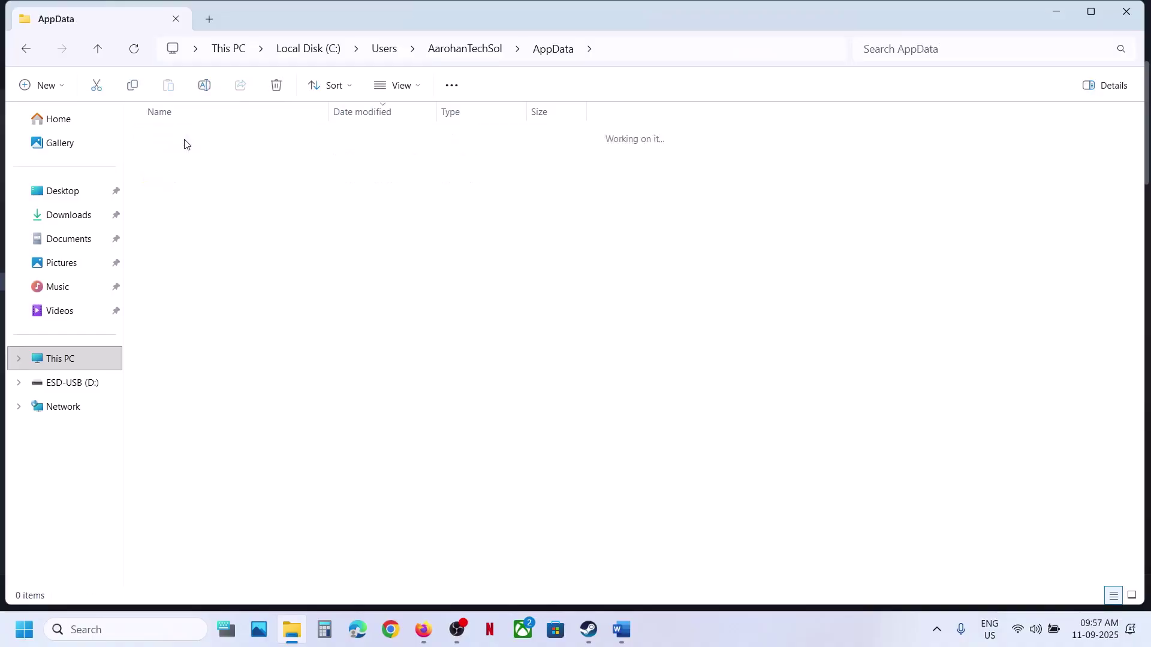
pyautogui.click(190, 251)
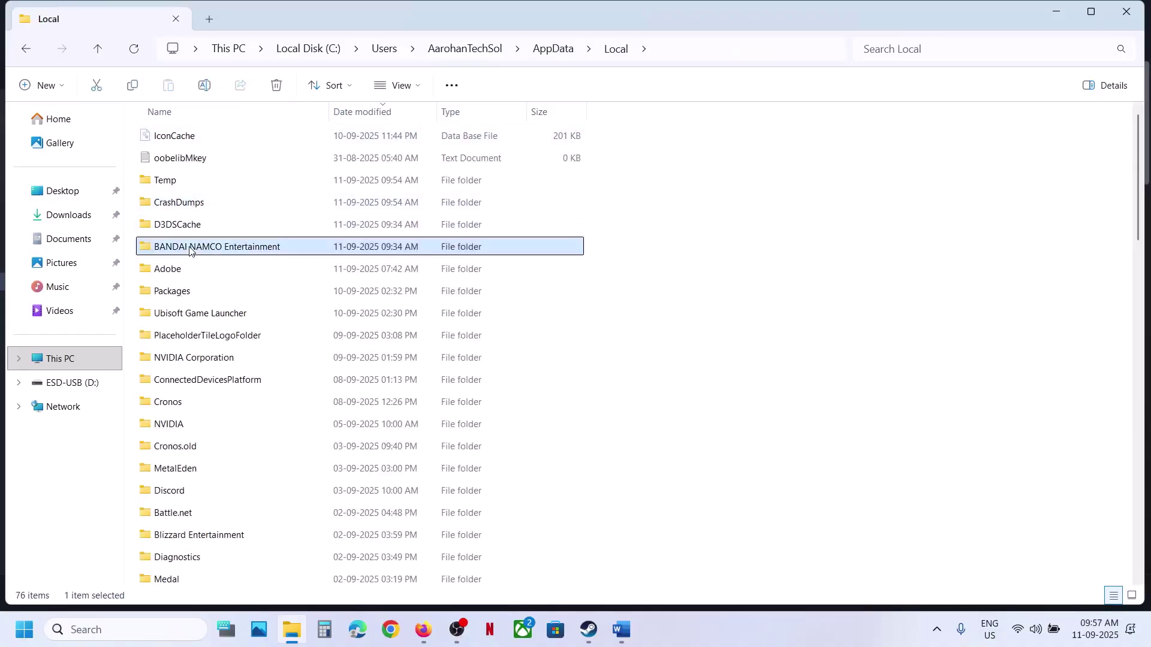
pyautogui.doubleClick(205, 250)
pyautogui.doubleClick(205, 136)
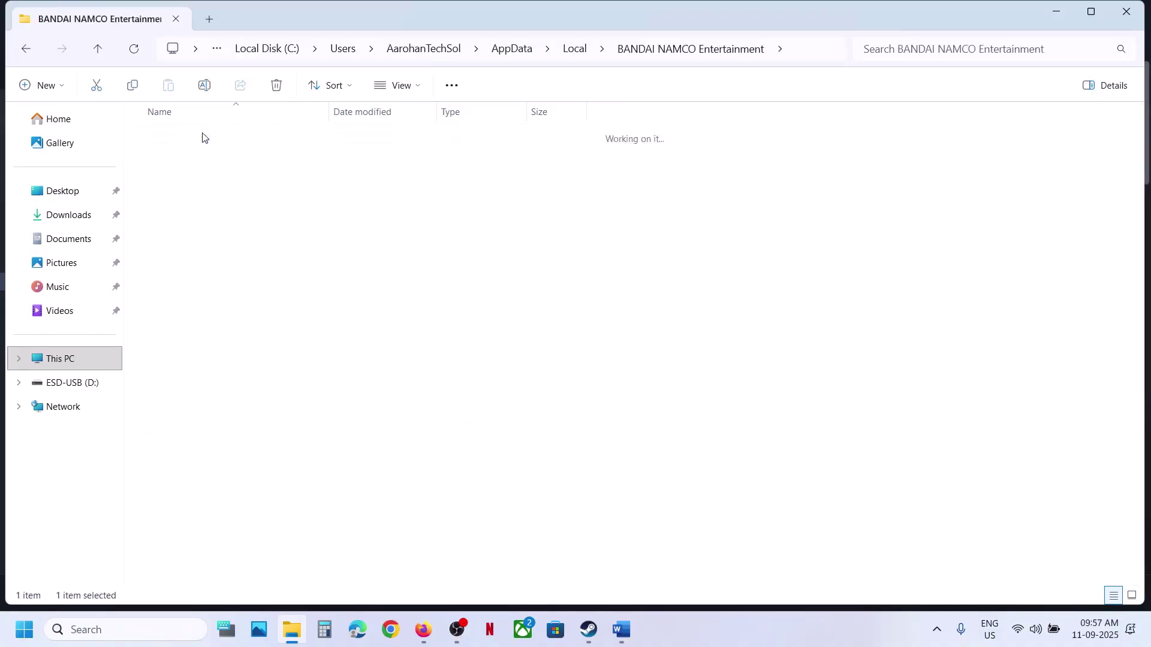
# - Open the Saved folder, its SaveGames subfolder and the numbered account folder holding the game's setting data
pyautogui.click(188, 138)
pyautogui.doubleClick(188, 139)
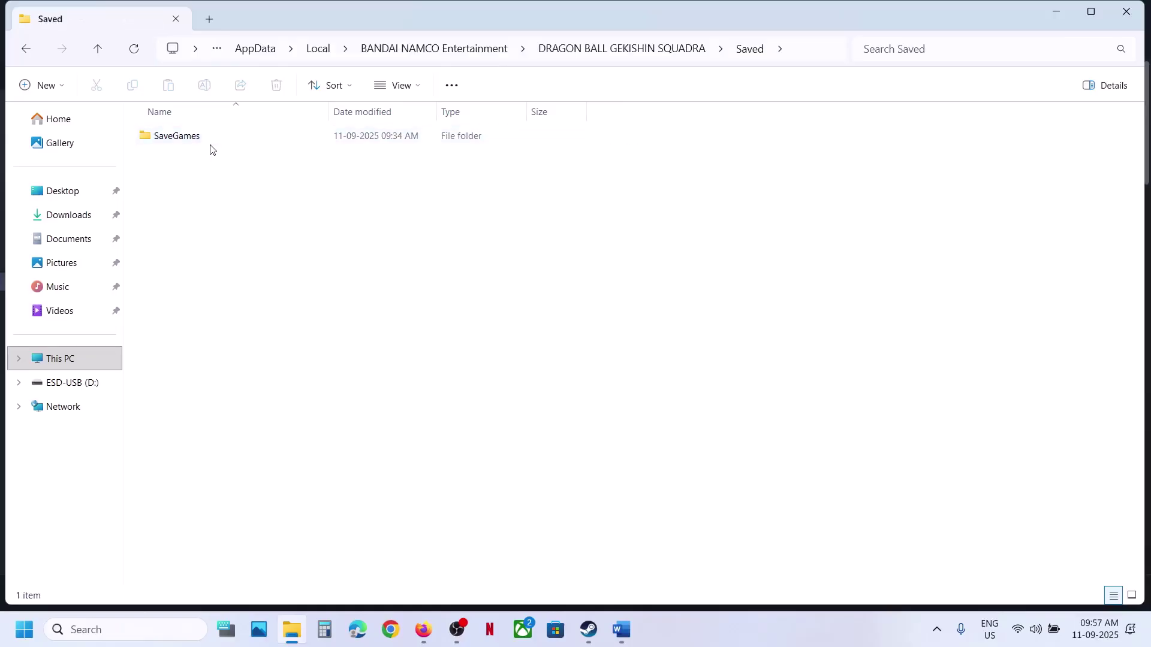
pyautogui.click(199, 142)
pyautogui.doubleClick(199, 141)
pyautogui.doubleClick(191, 139)
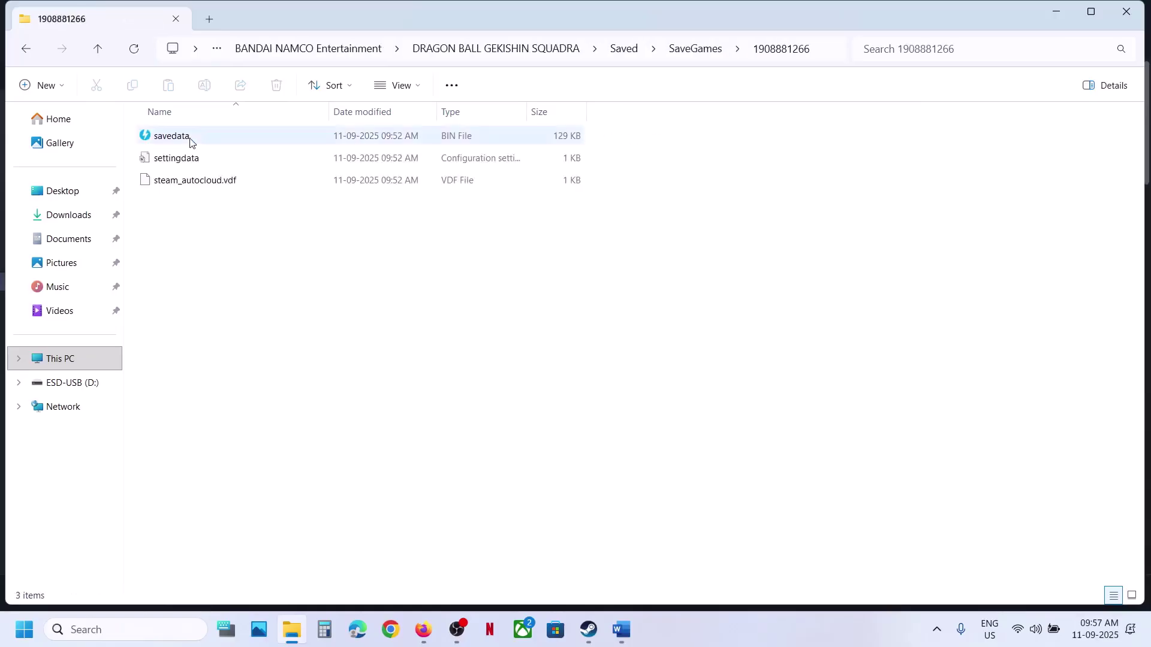
# - Open the settingdata configuration file in Notepad, set WindowMode to 0, save the change and close the file
pyautogui.click(188, 161)
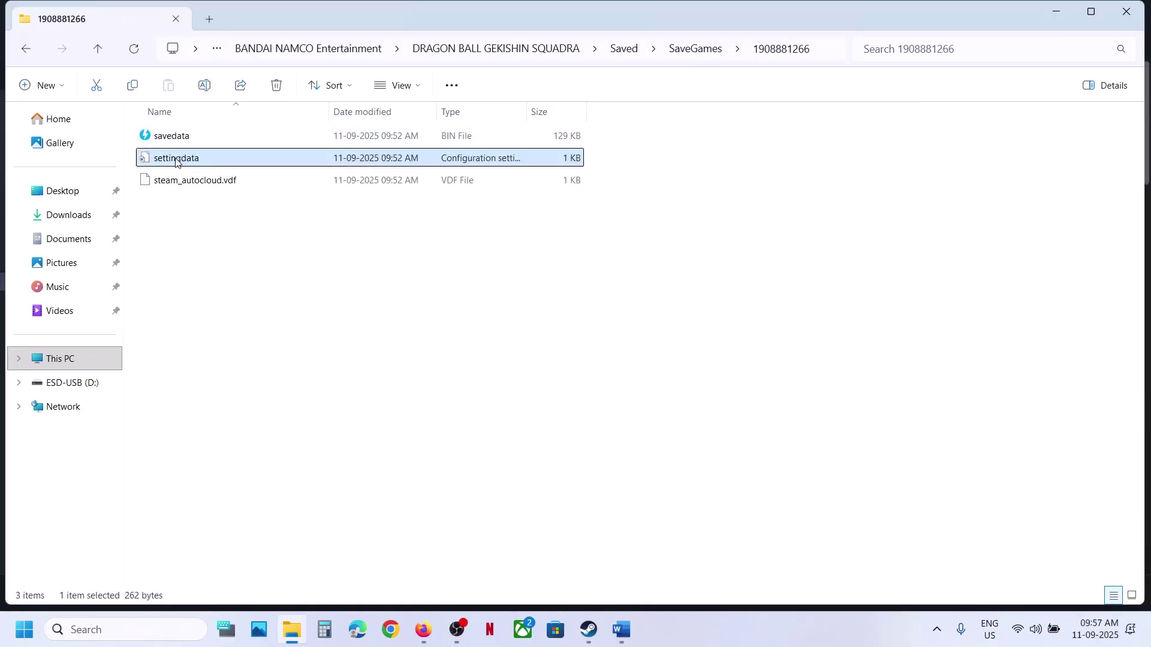
pyautogui.rightClick(182, 161)
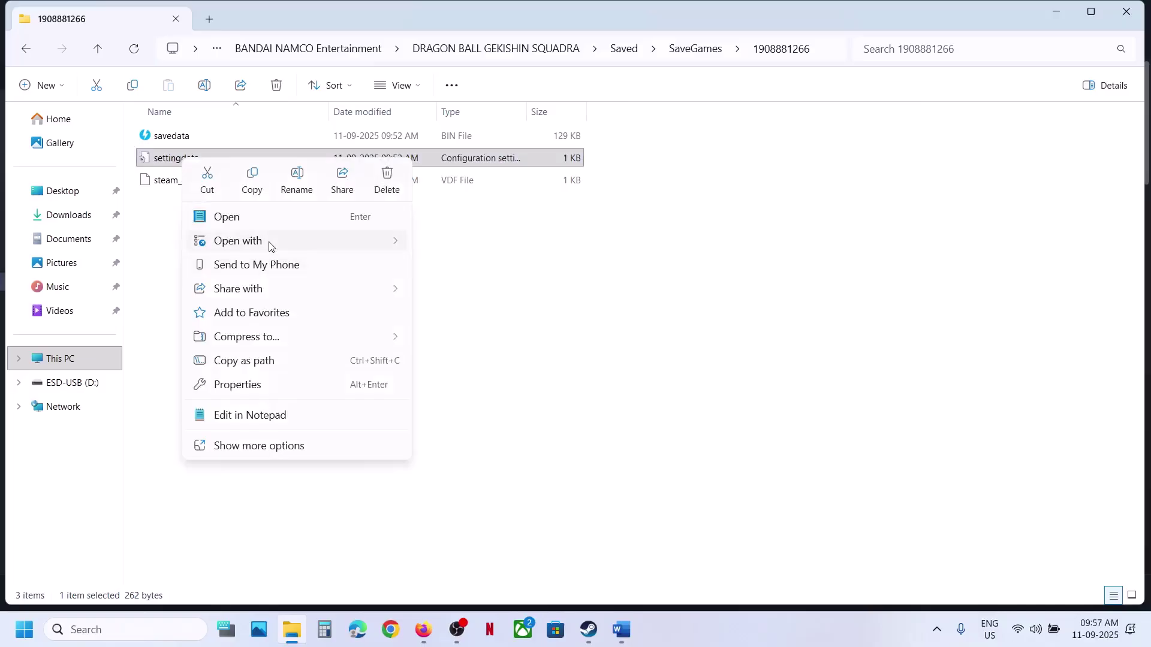
pyautogui.moveTo(273, 245)
pyautogui.click(458, 243)
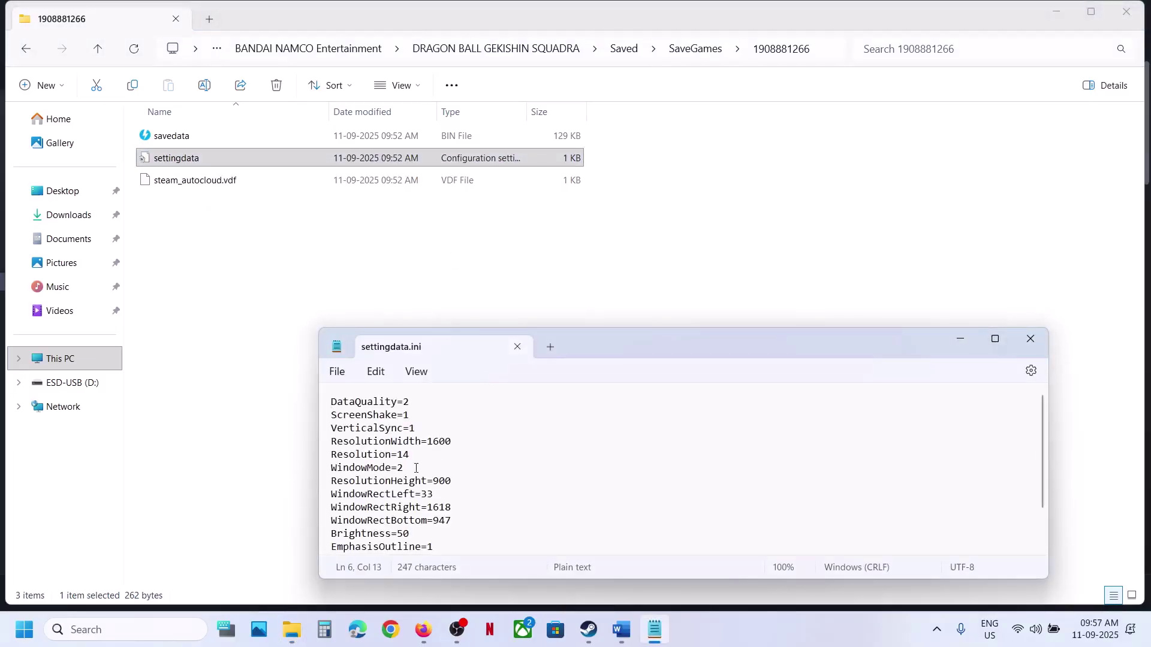
pyautogui.write('0')
pyautogui.click(337, 372)
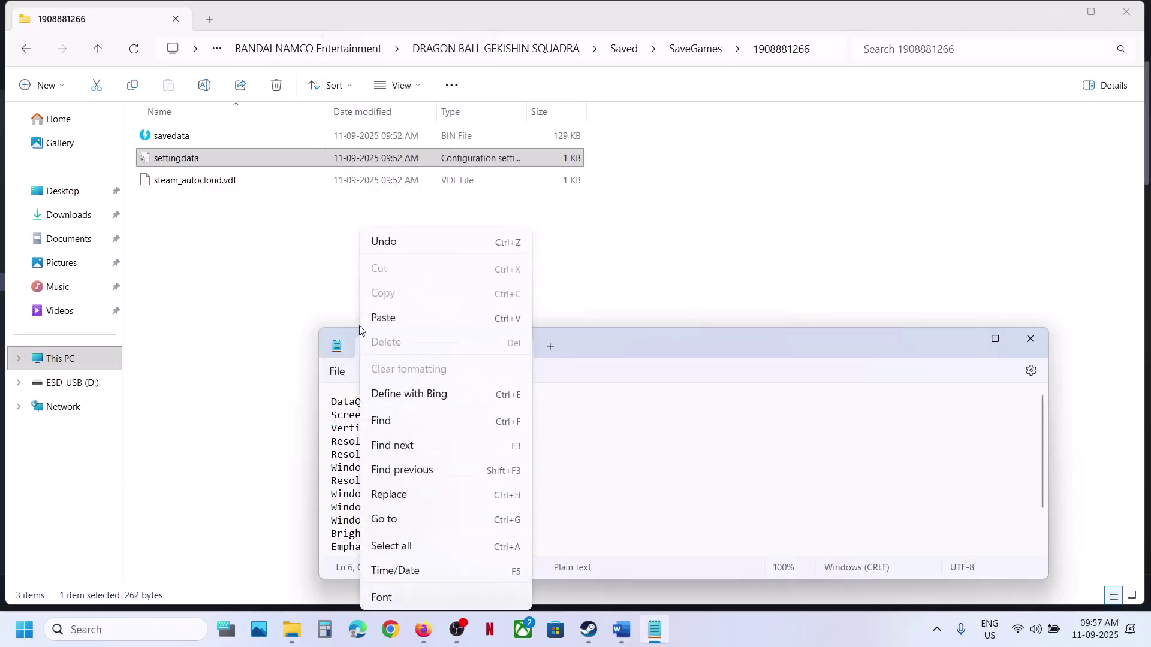
pyautogui.click(347, 168)
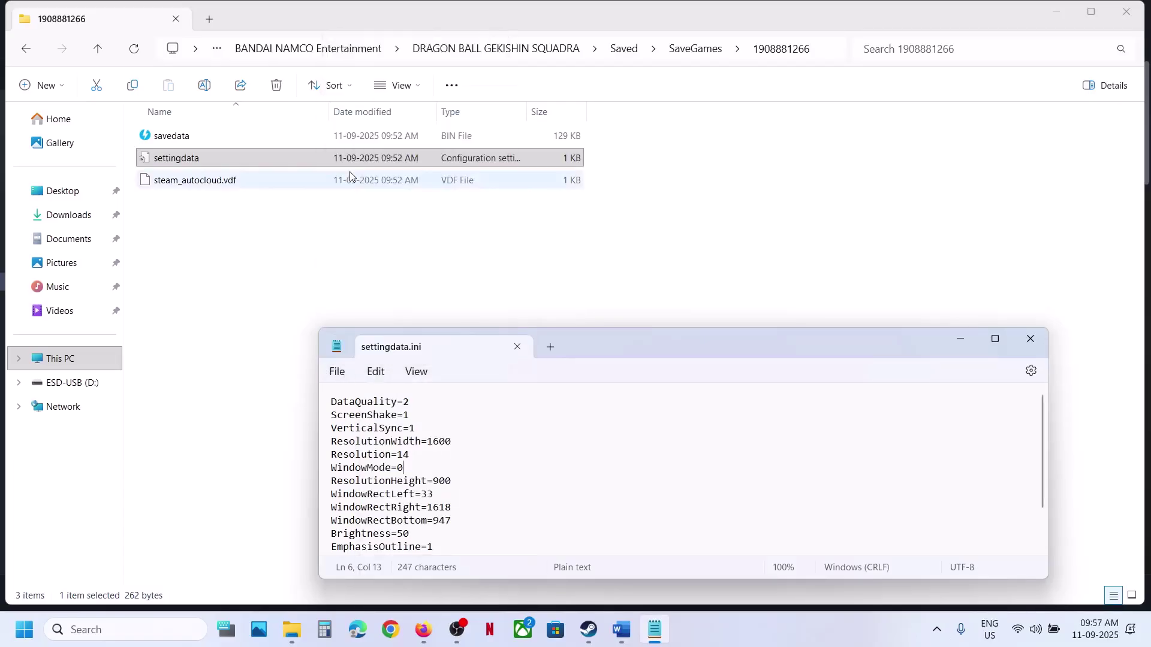
pyautogui.click(1031, 340)
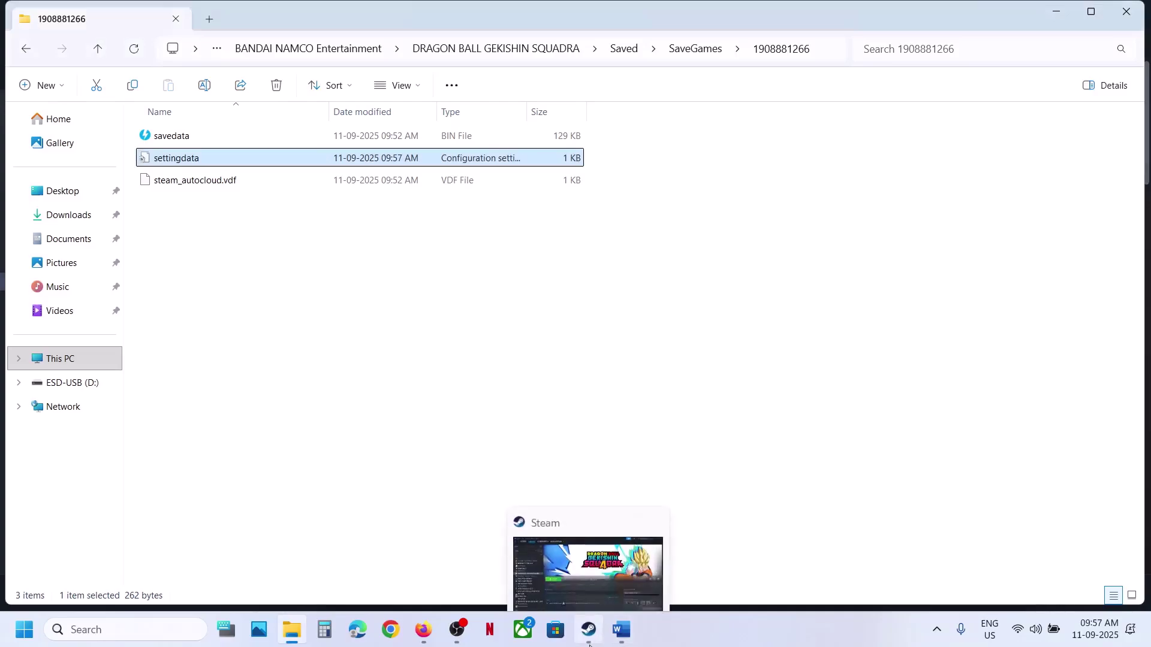
# - Switch to Steam, launch DRAGON BALL GEKISHIN SQUADRA to test windowed mode, and close the game window
pyautogui.click(588, 630)
pyautogui.click(333, 331)
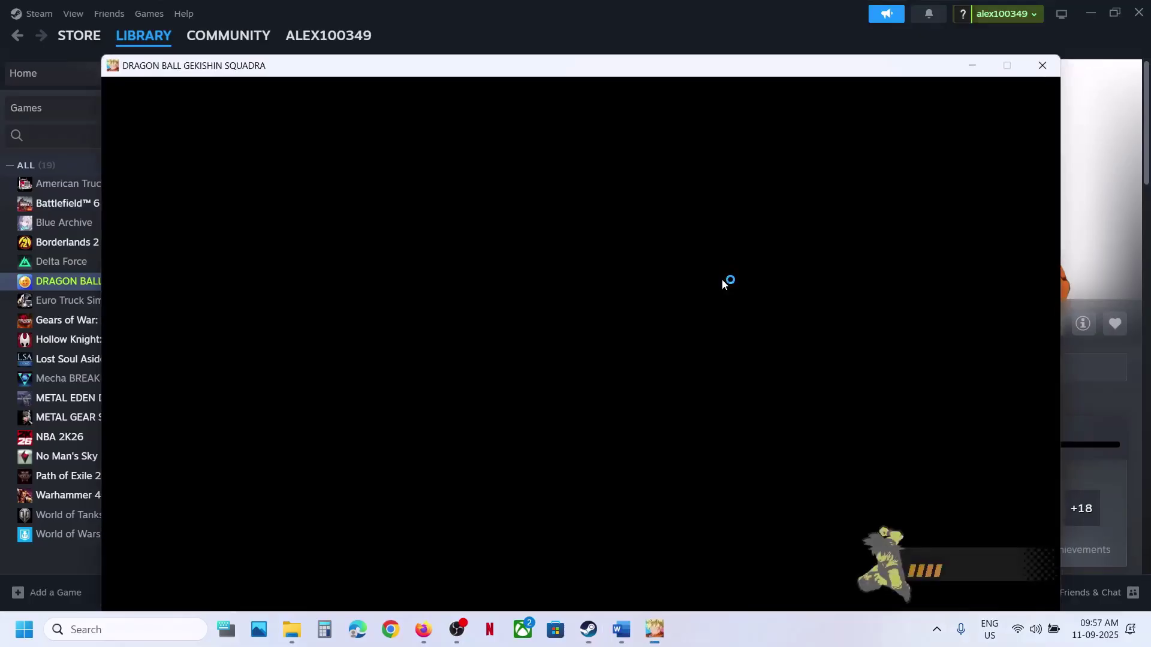
pyautogui.click(1050, 67)
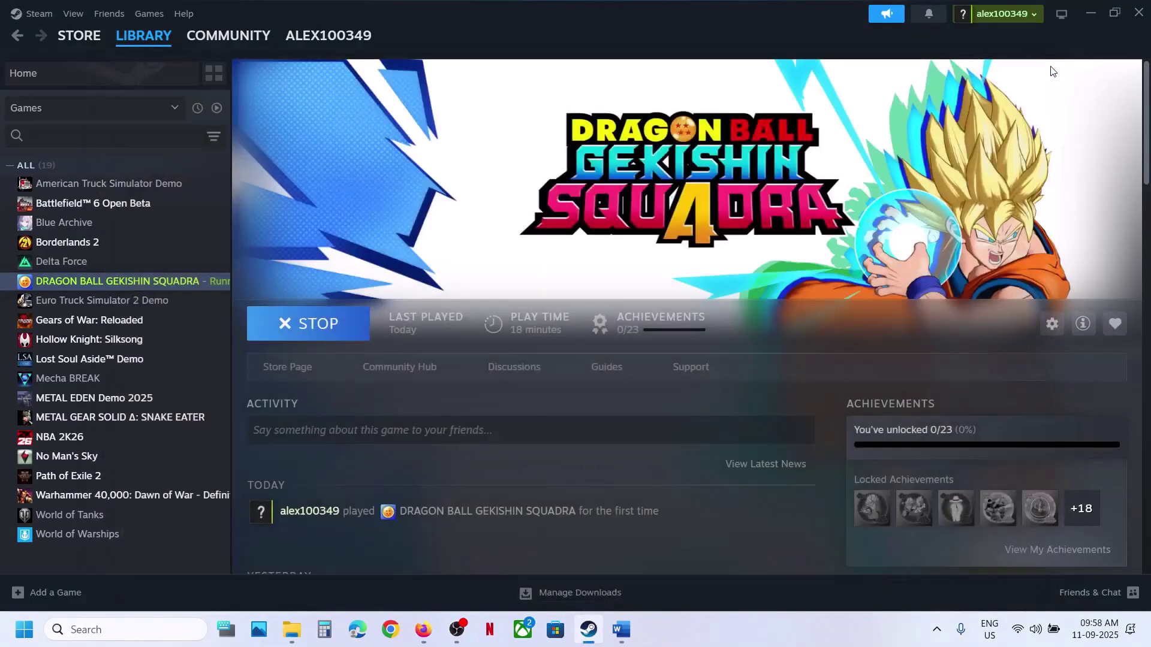
# - Switch to the Step 1 Word document and read step 5 on the beta and step 6 on renaming the settingdata file
pyautogui.click(621, 630)
pyautogui.scroll(-2, 270, 339)
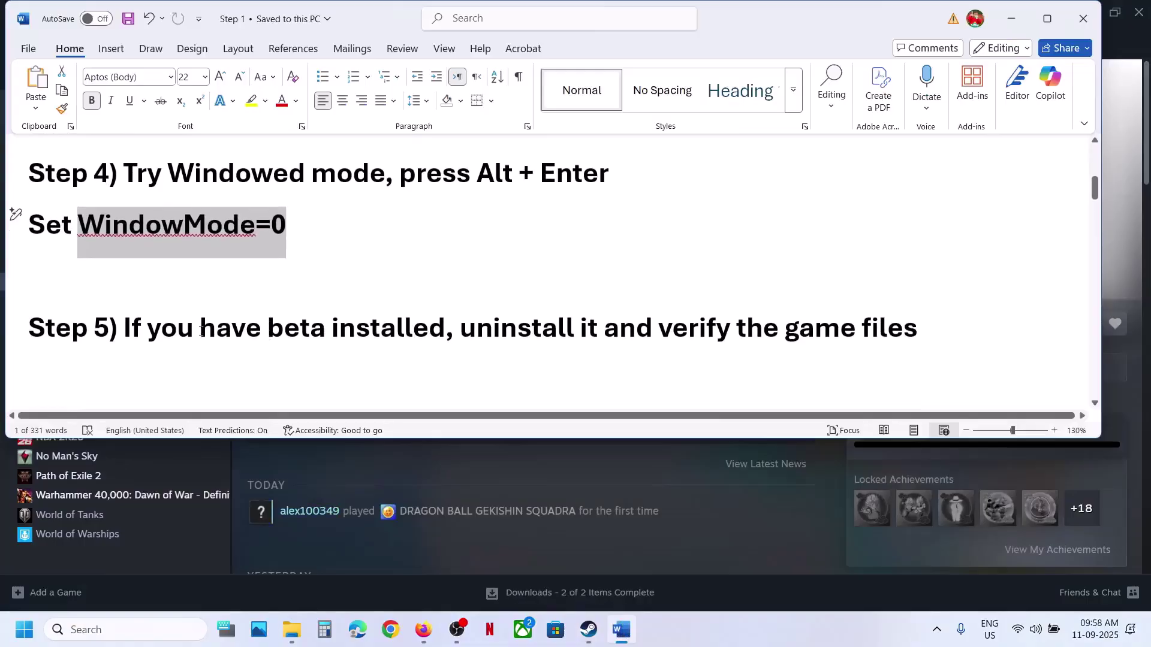
pyautogui.moveTo(165, 330); pyautogui.dragTo(935, 323)
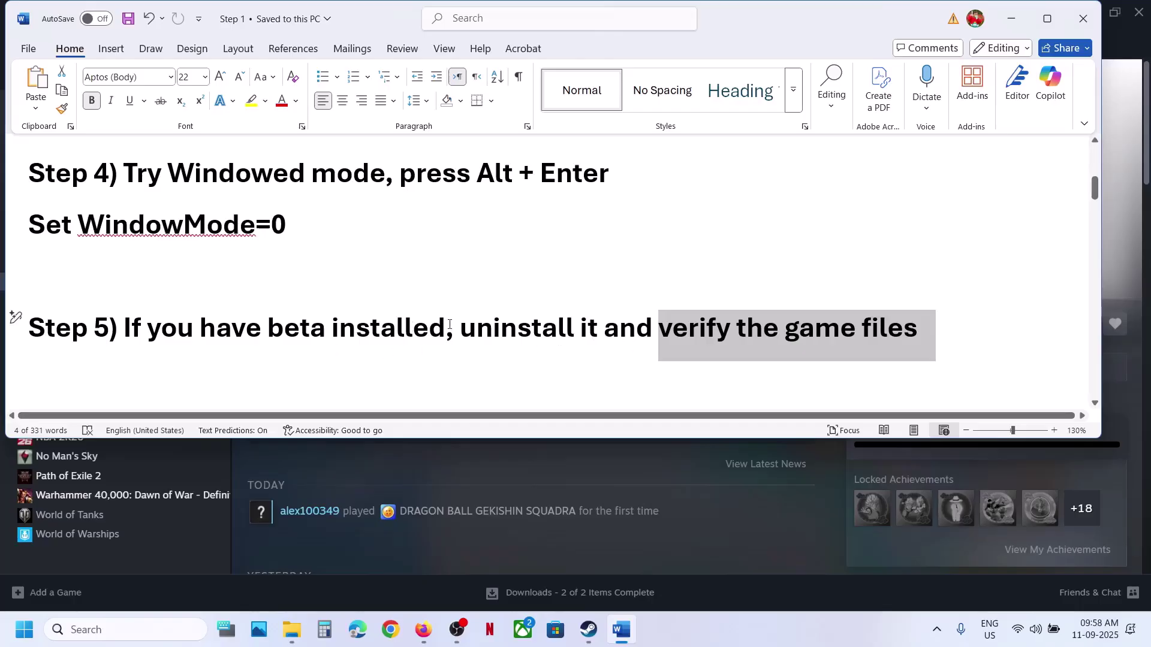
pyautogui.scroll(-5, 417, 324)
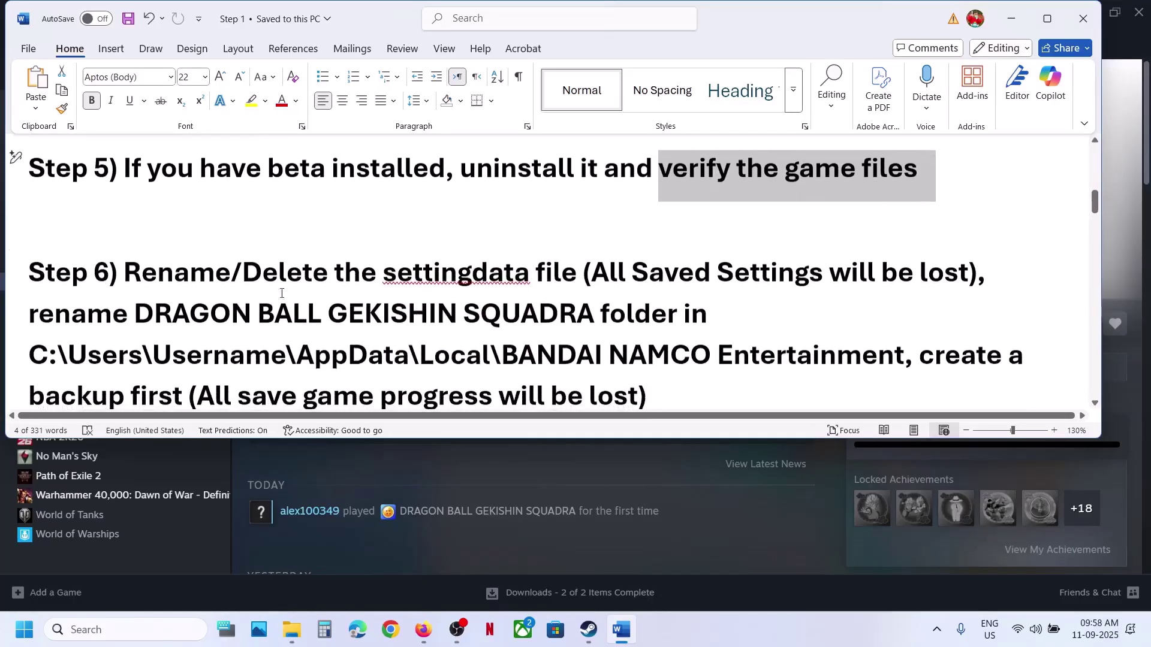
pyautogui.moveTo(163, 276); pyautogui.dragTo(582, 273)
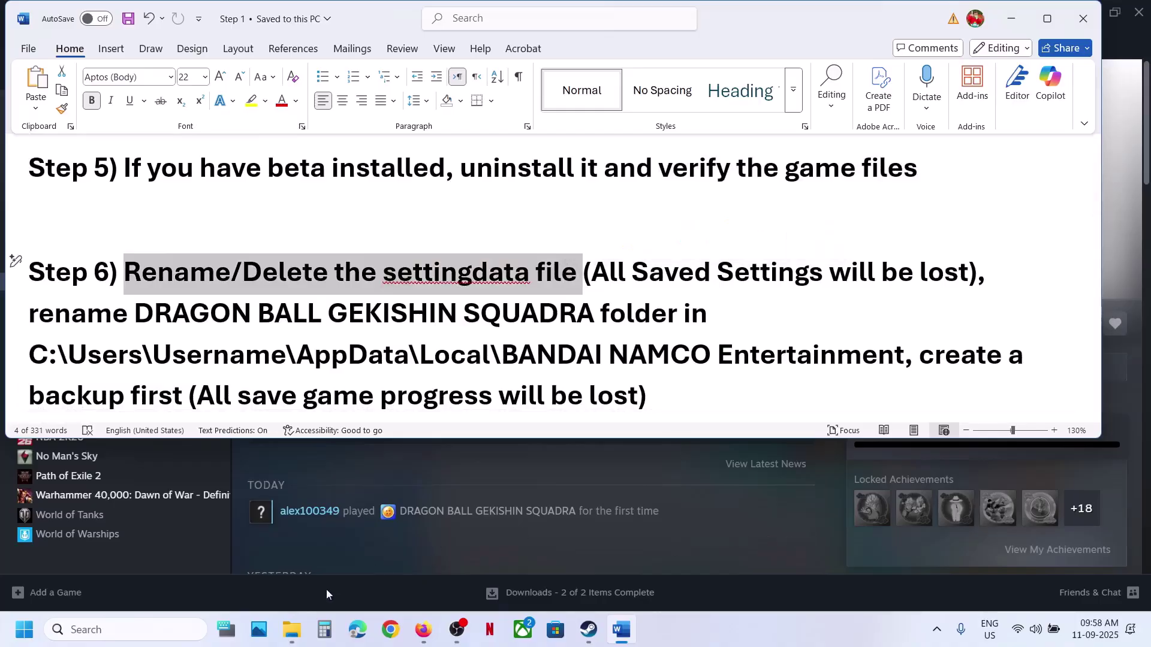
pyautogui.click(610, 273)
pyautogui.moveTo(610, 273); pyautogui.dragTo(960, 278)
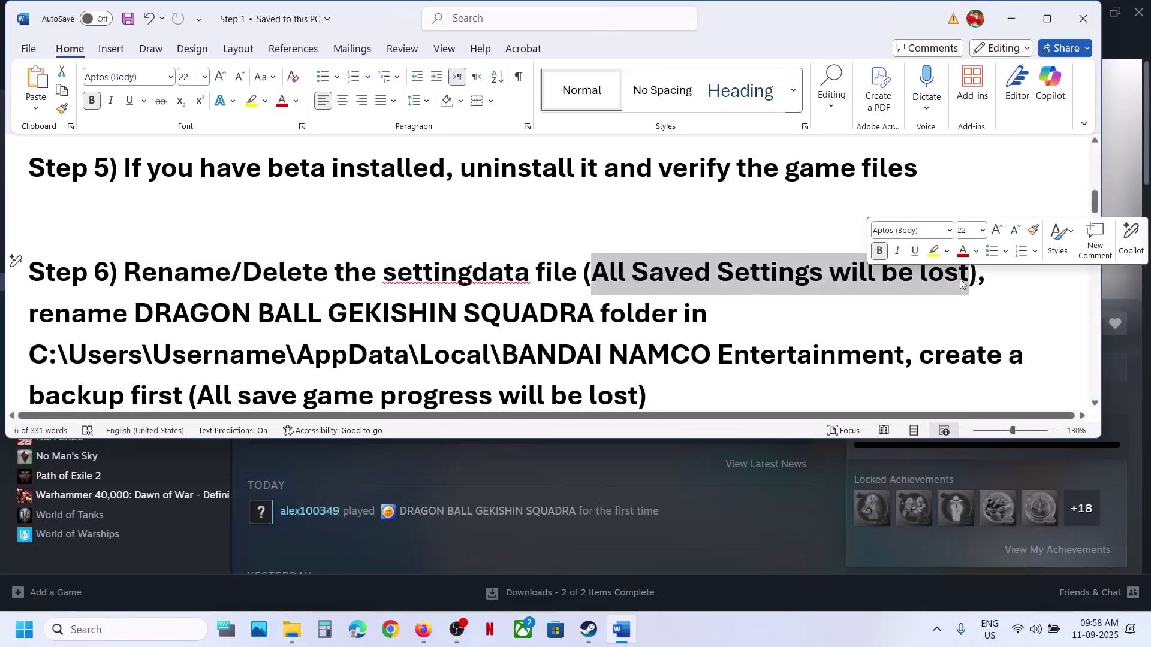
# - Switch to File Explorer, go up to the BANDAI NAMCO Entertainment folder and check its full path
pyautogui.click(302, 640)
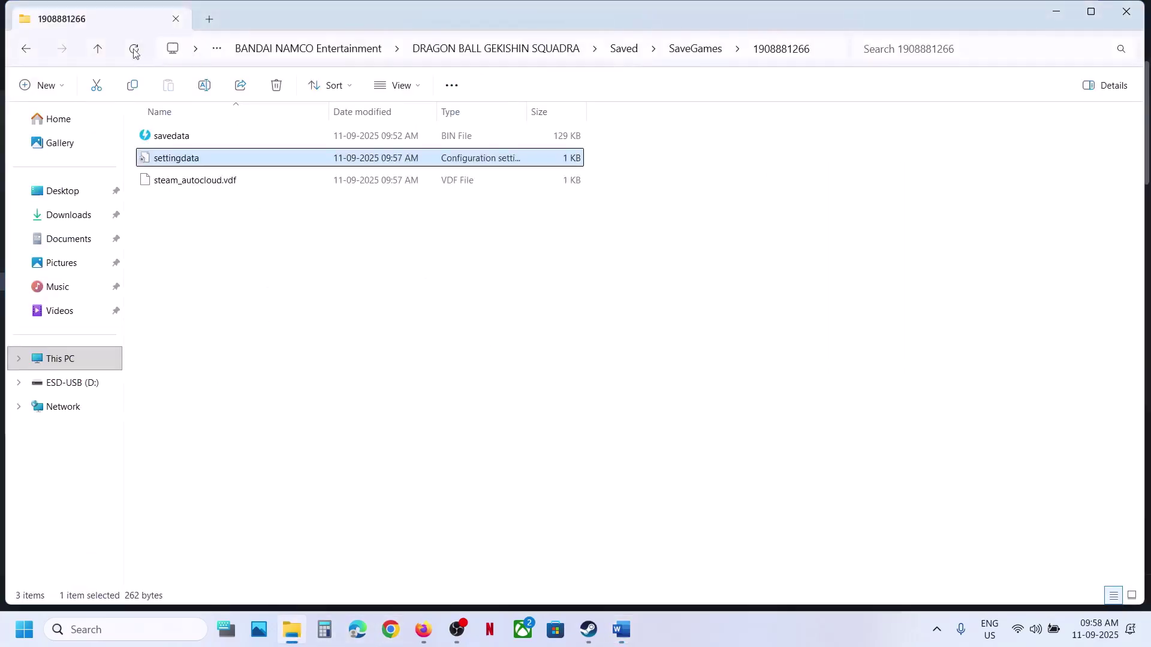
pyautogui.click(97, 49)
pyautogui.click(97, 49)
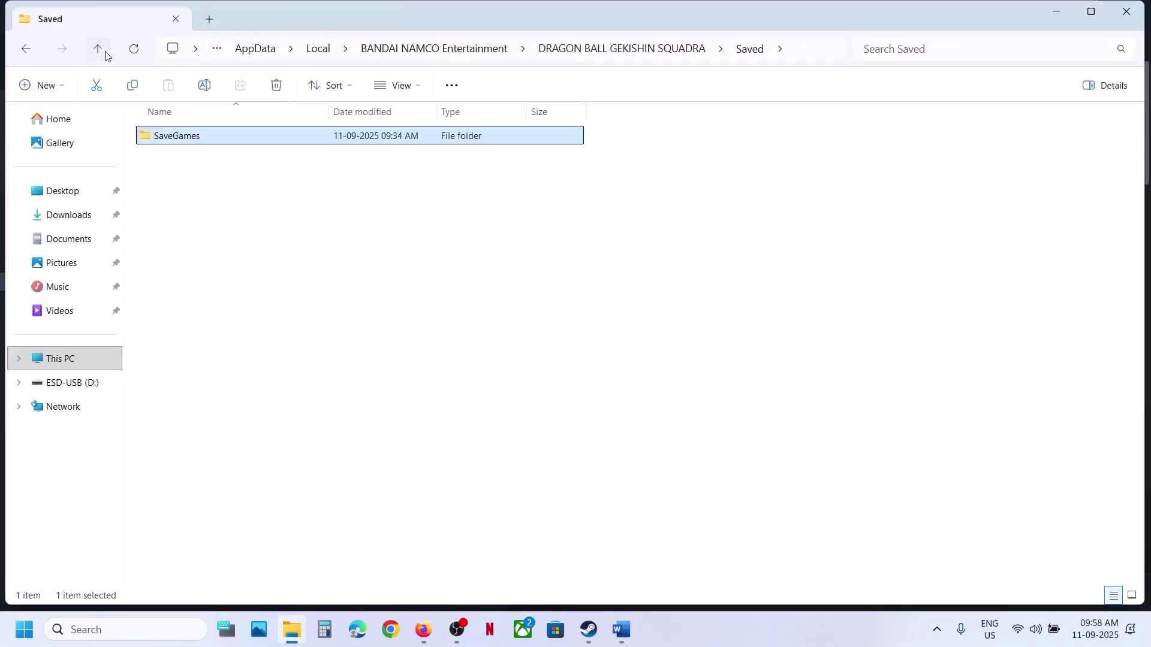
pyautogui.click(96, 49)
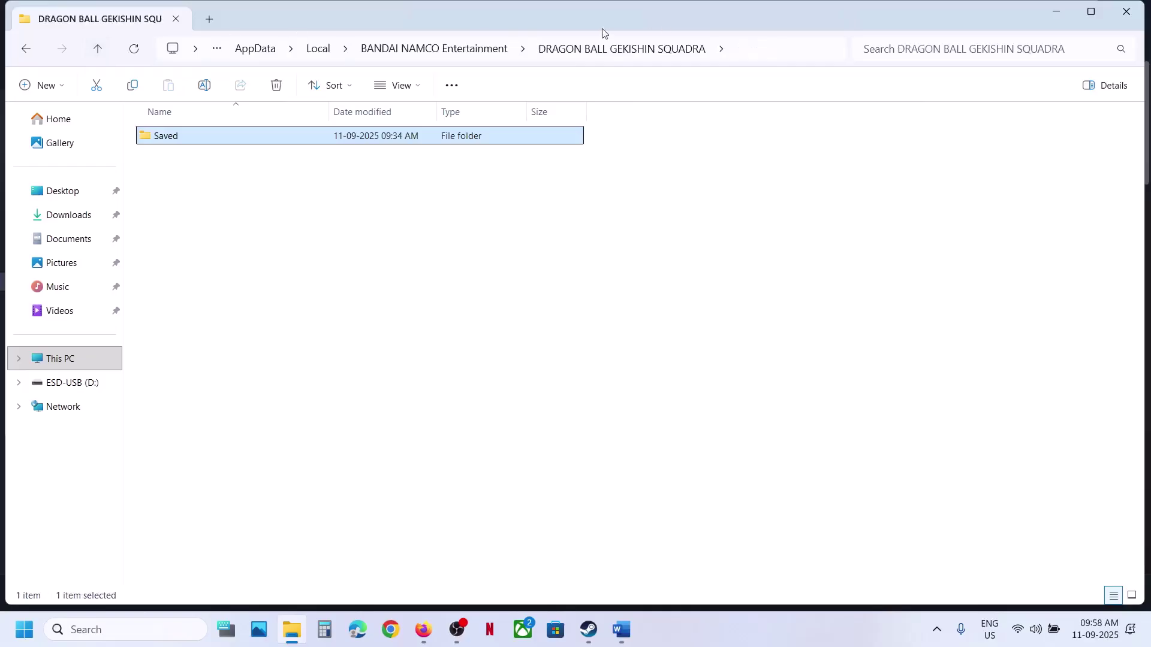
pyautogui.click(98, 51)
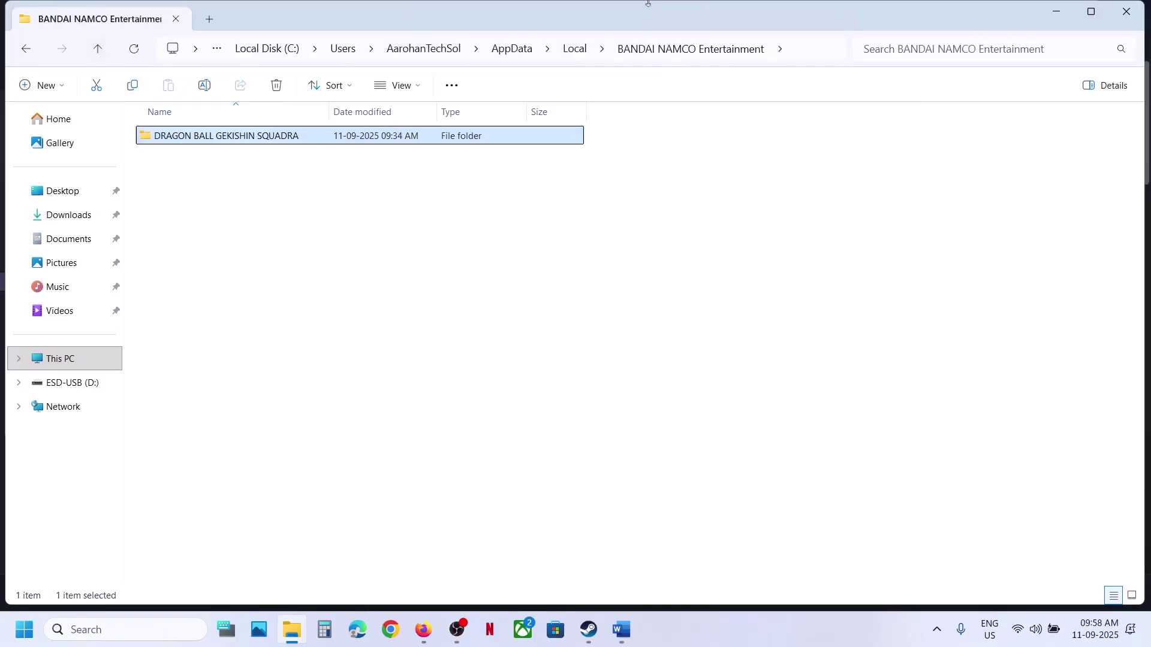
pyautogui.click(796, 52)
pyautogui.press('Escape')
pyautogui.click(242, 211)
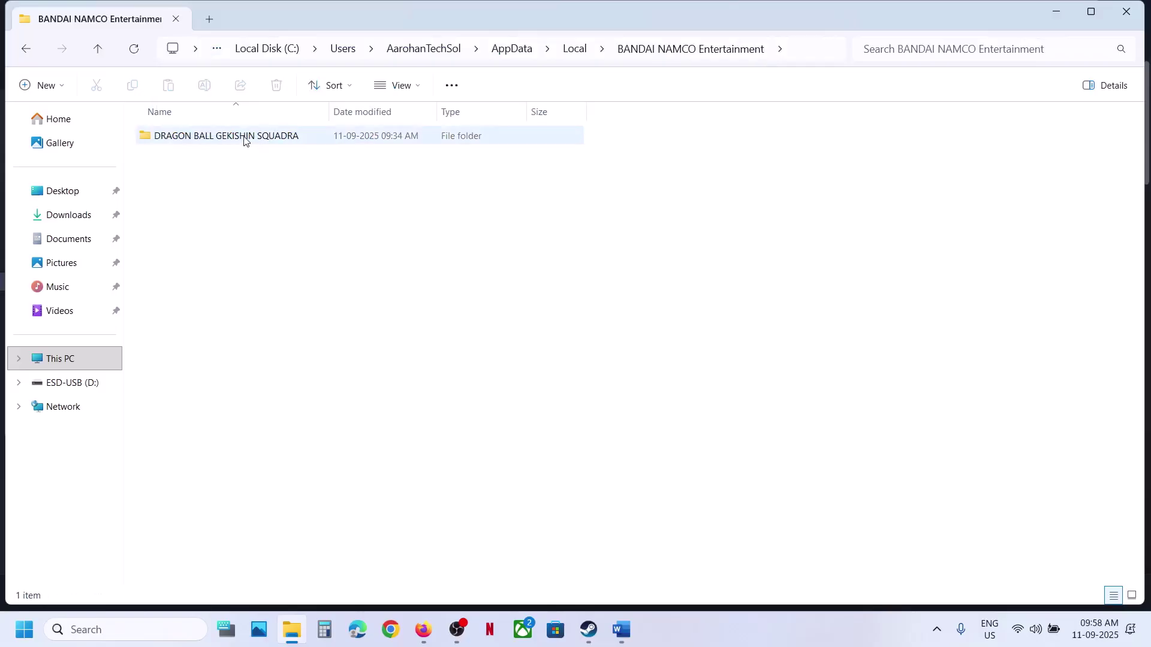
# - Go back into the numbered account folder through DRAGON BALL GEKISHIN SQUADRA, Saved and SaveGames
pyautogui.doubleClick(244, 139)
pyautogui.doubleClick(220, 137)
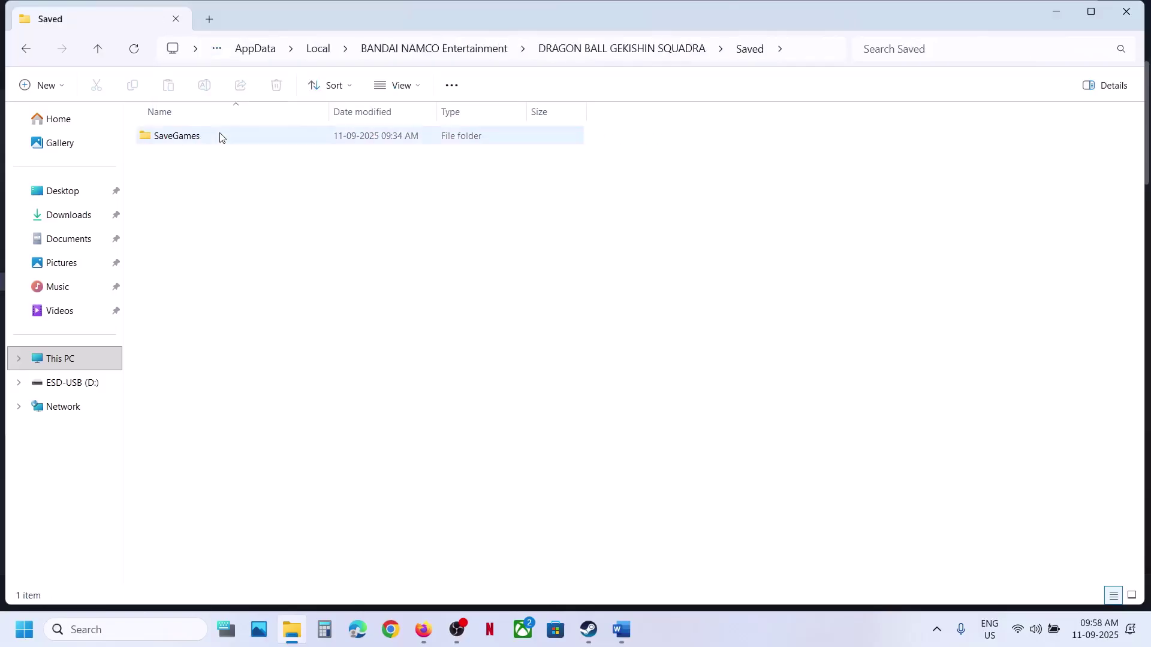
pyautogui.doubleClick(220, 138)
pyautogui.doubleClick(202, 141)
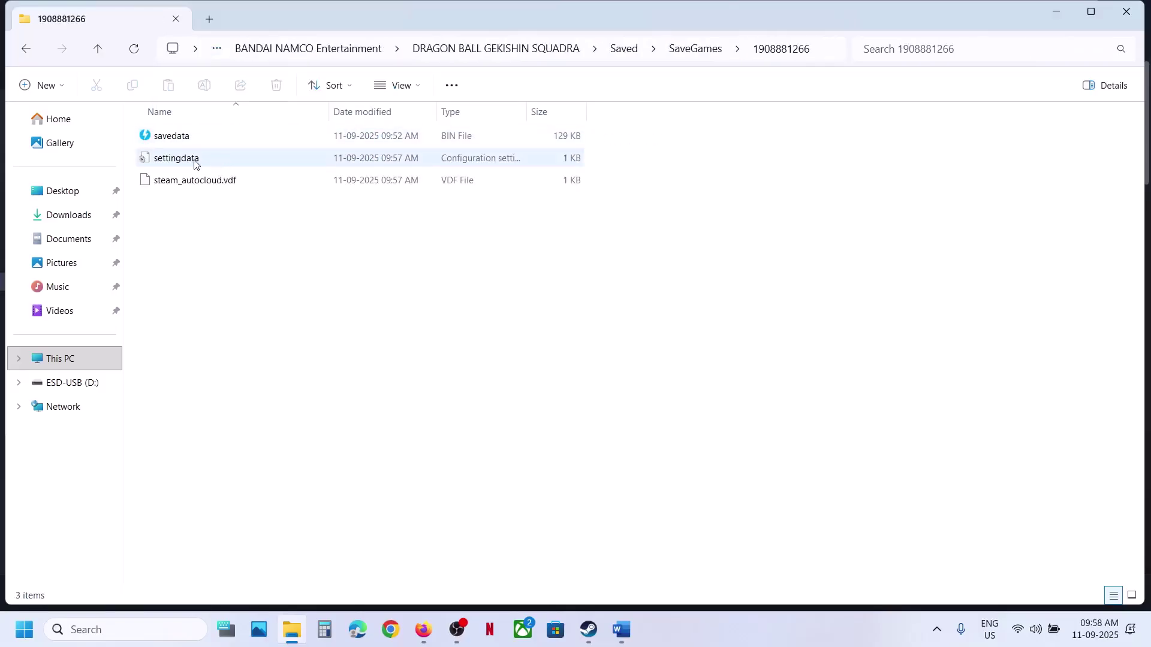
# - Rename the settingdata file to settingdata.old
pyautogui.click(193, 159)
pyautogui.rightClick(192, 161)
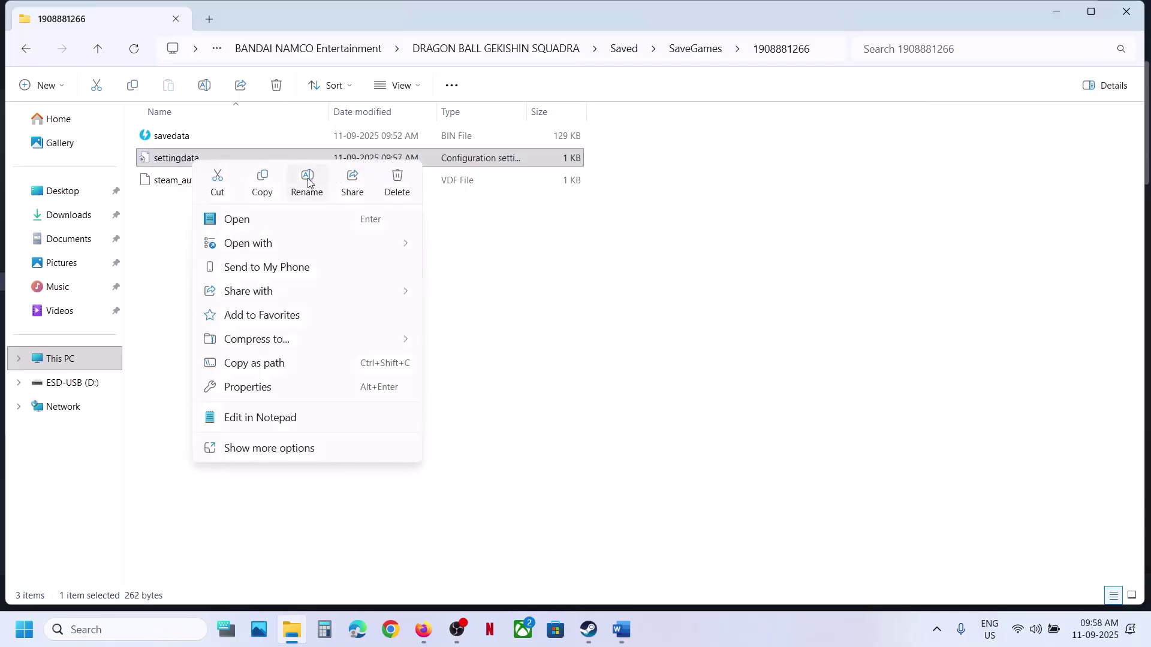
pyautogui.click(305, 180)
pyautogui.click(211, 158)
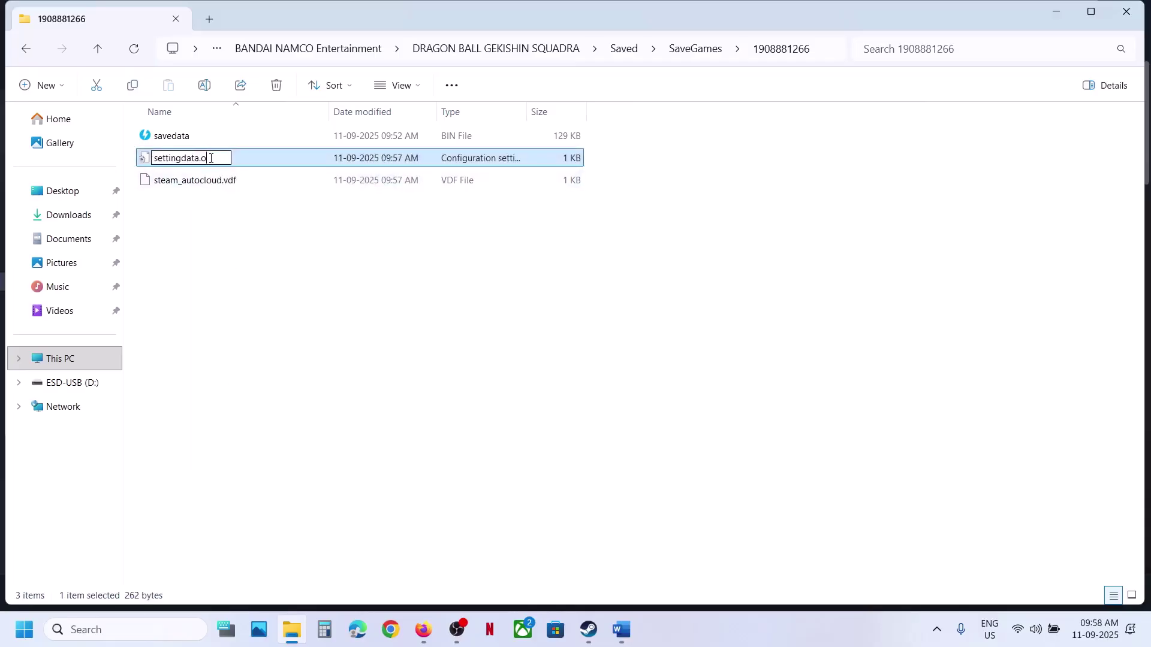
pyautogui.press('Return')
pyautogui.click(294, 284)
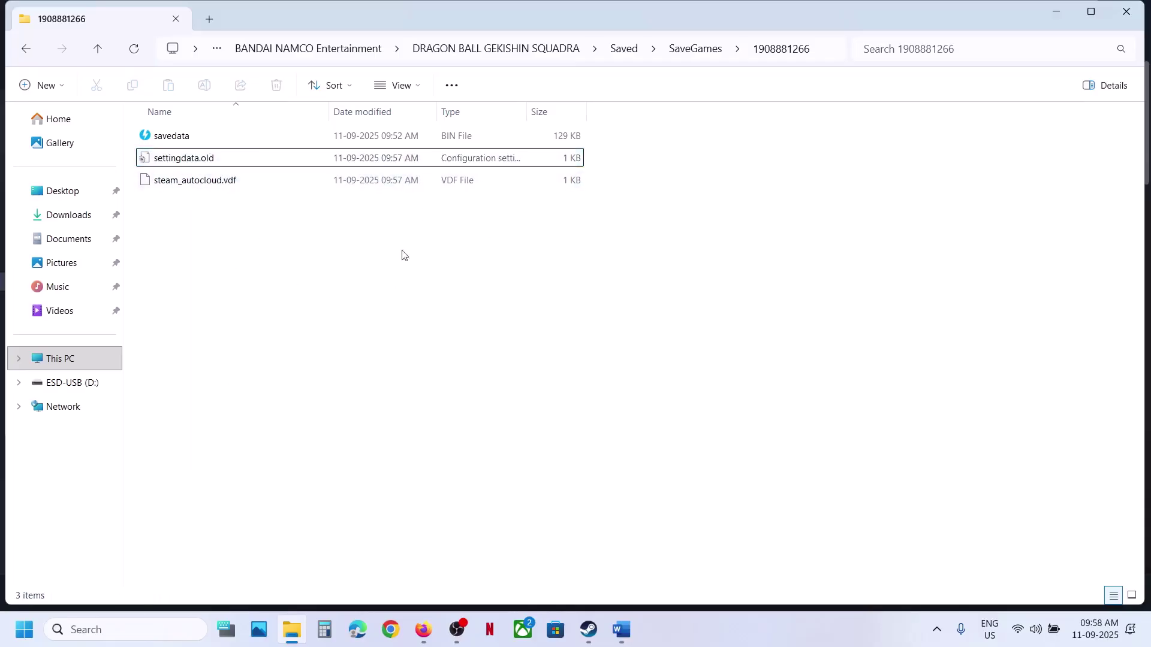
# - Check the game's Steam page, and read step 6 in Word on renaming the game folder after creating a backup
pyautogui.click(589, 629)
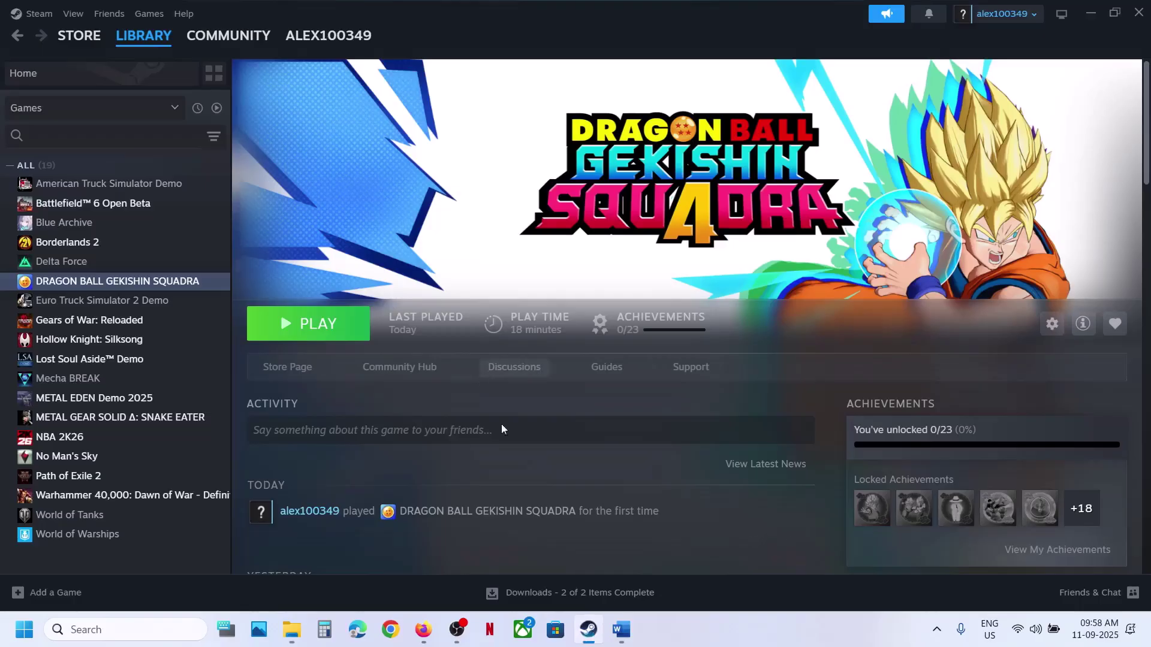
pyautogui.click(621, 628)
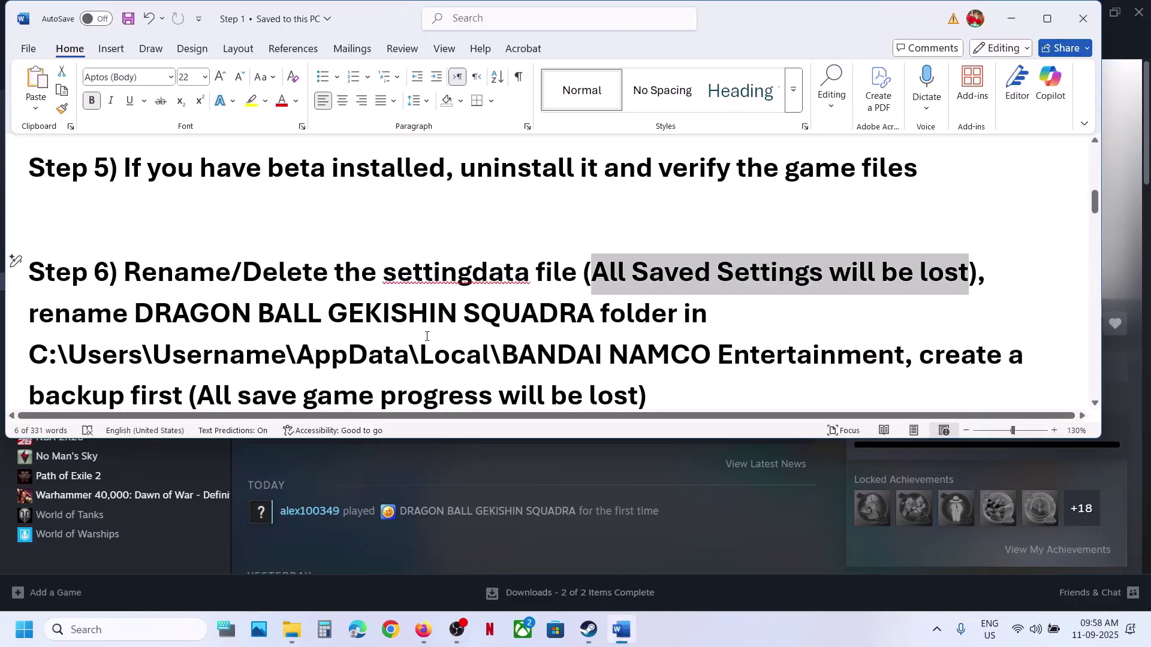
pyautogui.moveTo(47, 321); pyautogui.dragTo(470, 367)
pyautogui.click(471, 367)
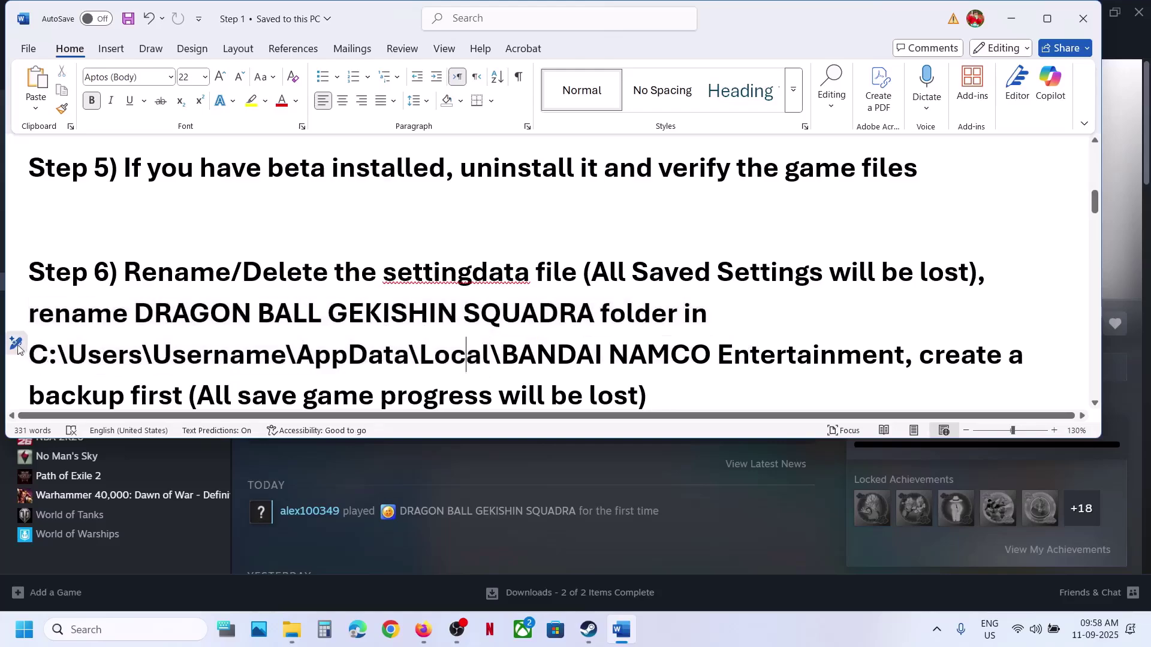
pyautogui.moveTo(39, 355); pyautogui.dragTo(828, 358)
pyautogui.moveTo(926, 358); pyautogui.dragTo(189, 393)
pyautogui.scroll(-1, 189, 392)
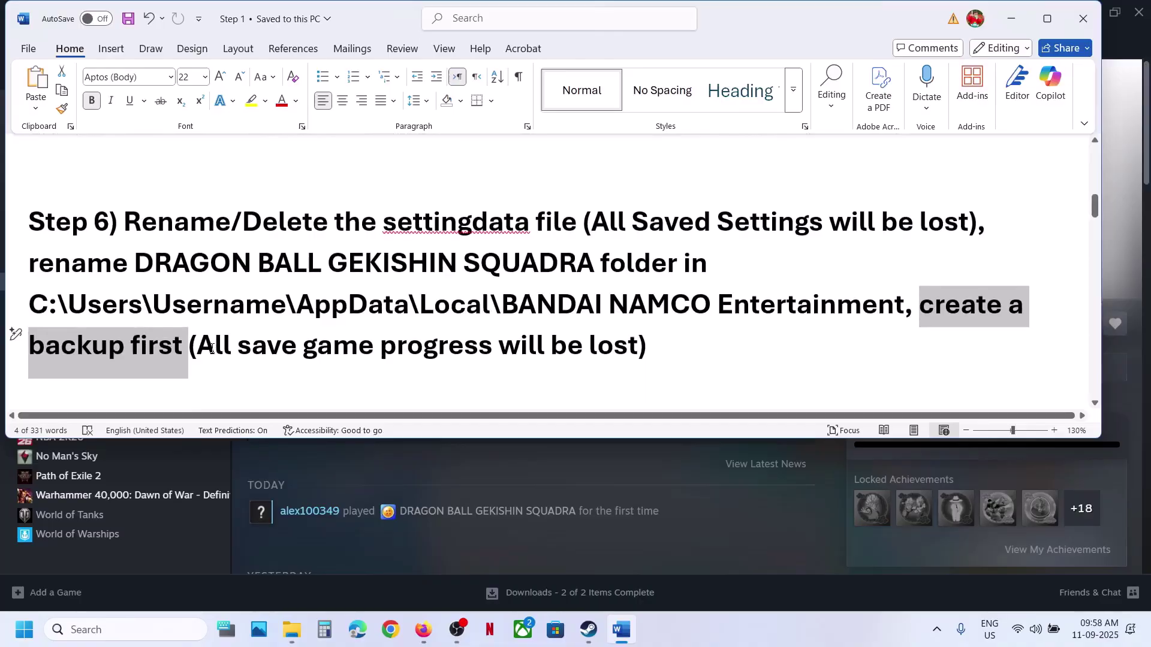
pyautogui.moveTo(198, 346); pyautogui.dragTo(611, 344)
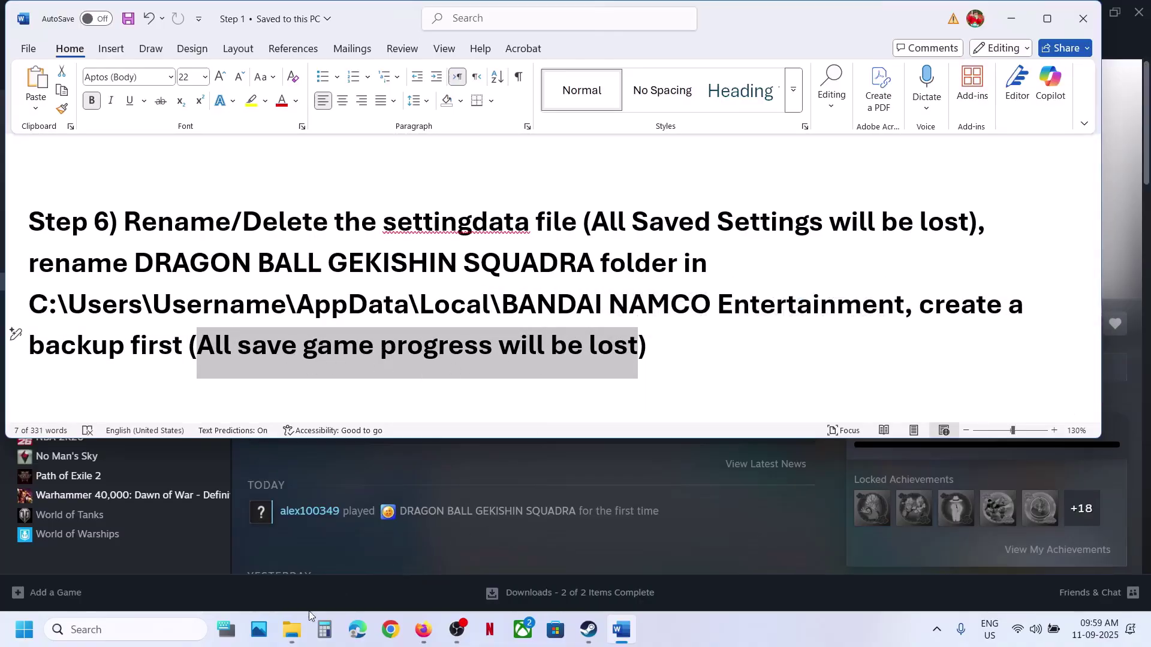
# - Switch to File Explorer, locate the BANDAI NAMCO Entertainment folder under AppData\Local, open it and check its full path
pyautogui.click(291, 640)
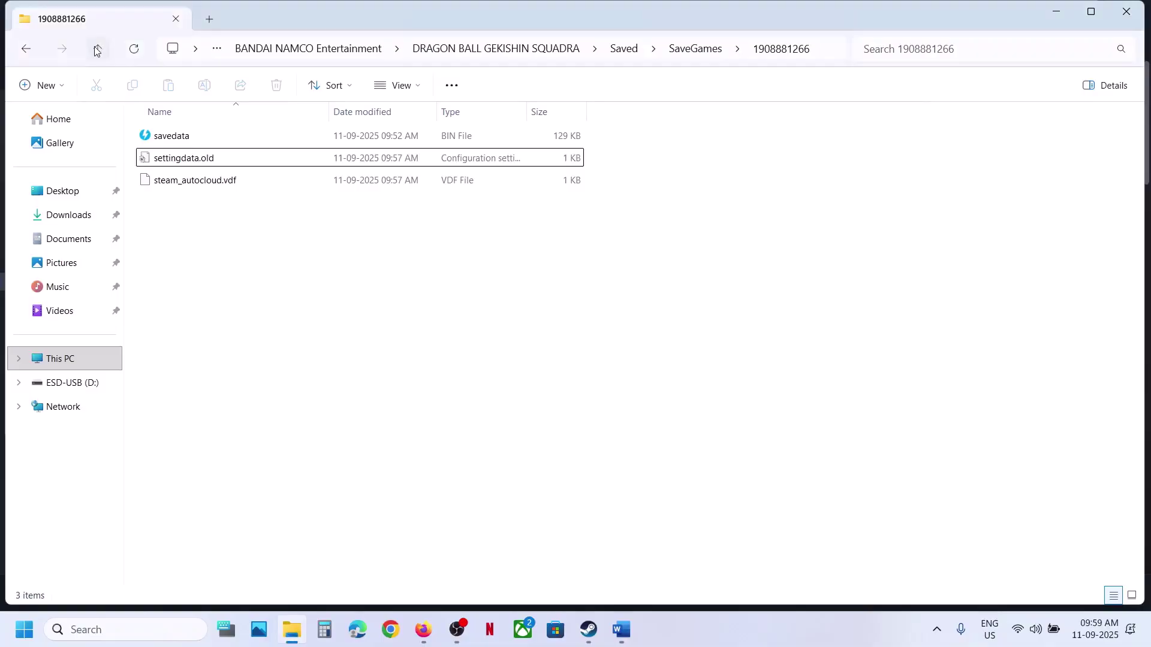
pyautogui.click(96, 50)
pyautogui.click(96, 51)
pyautogui.click(96, 51)
pyautogui.click(96, 51)
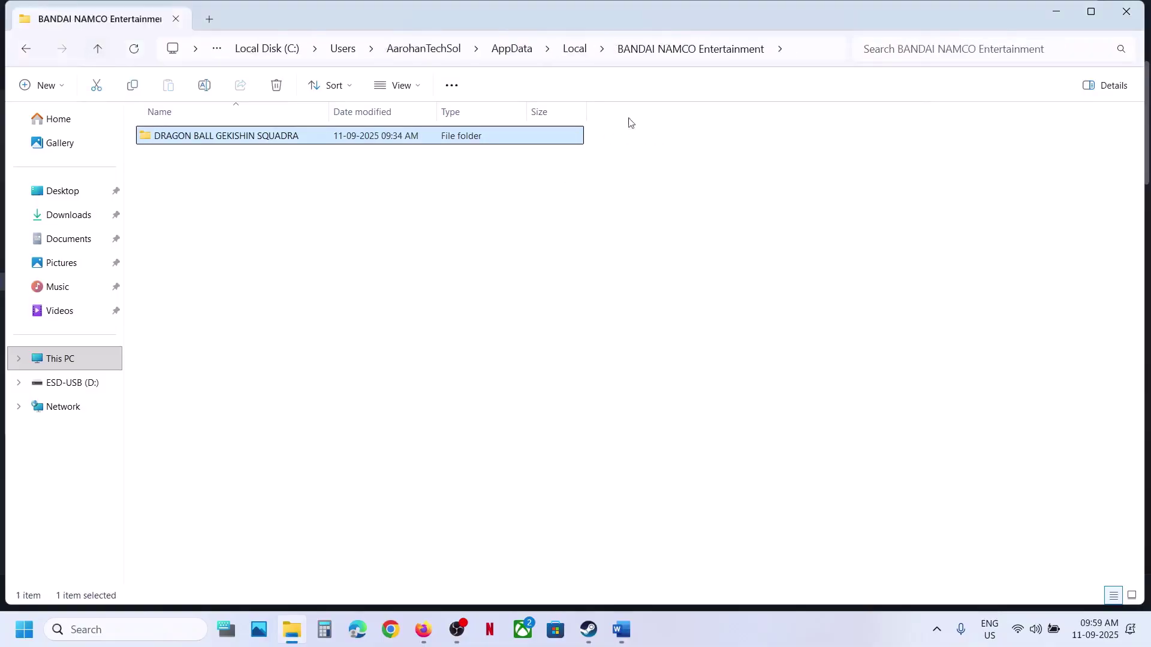
pyautogui.click(97, 52)
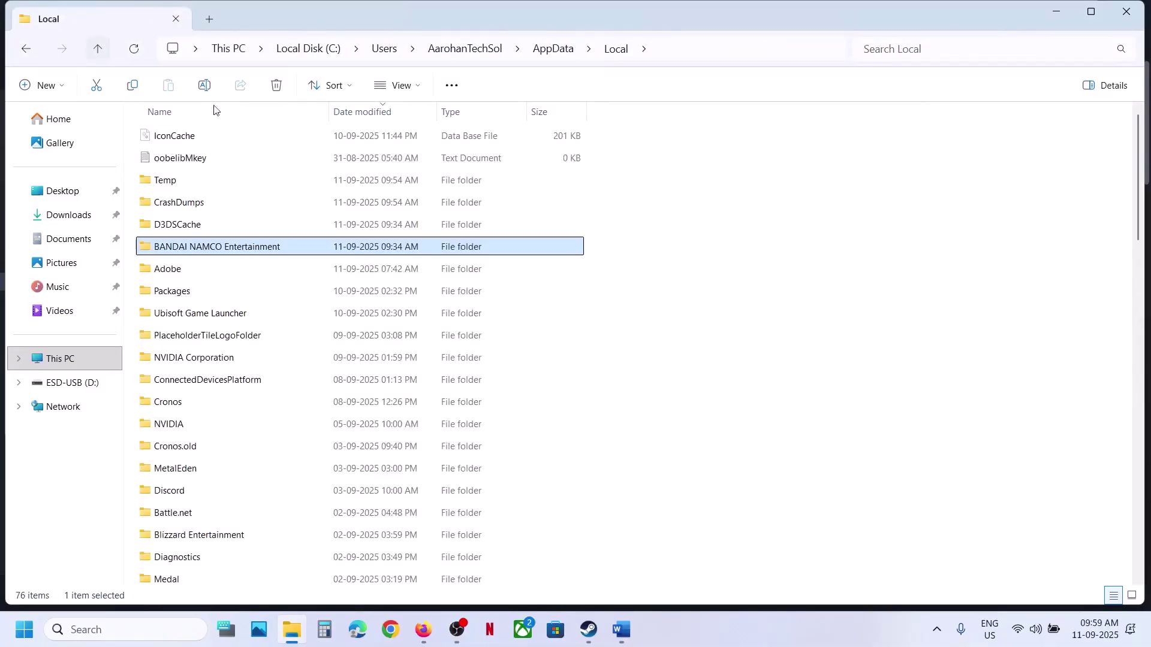
pyautogui.doubleClick(212, 255)
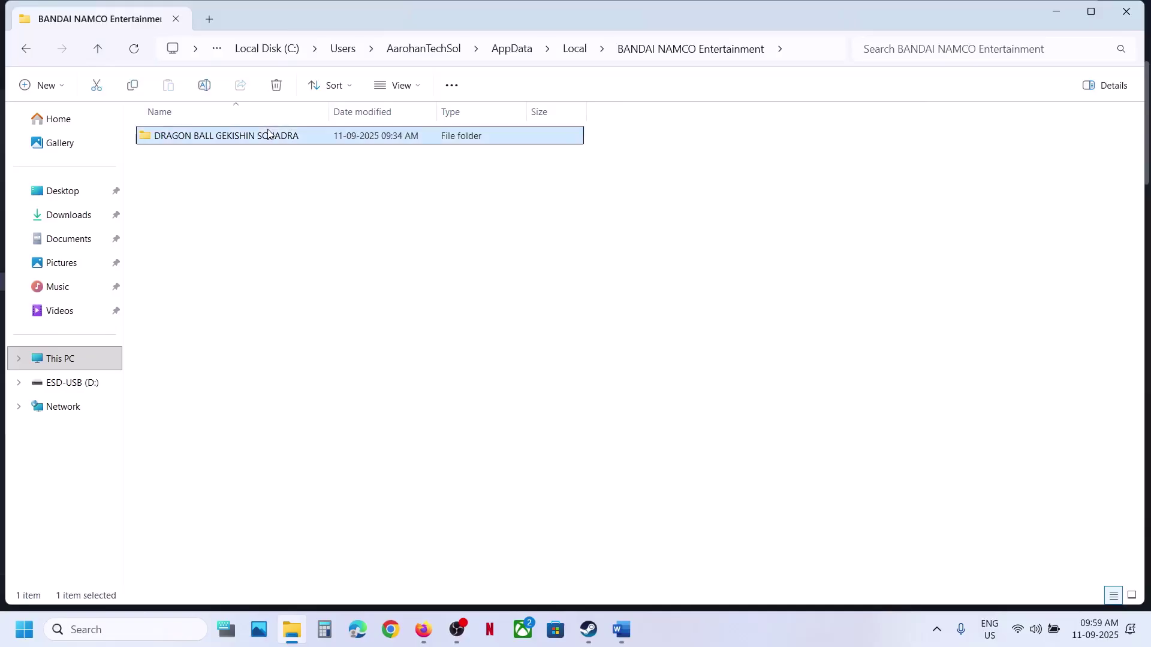
pyautogui.click(797, 54)
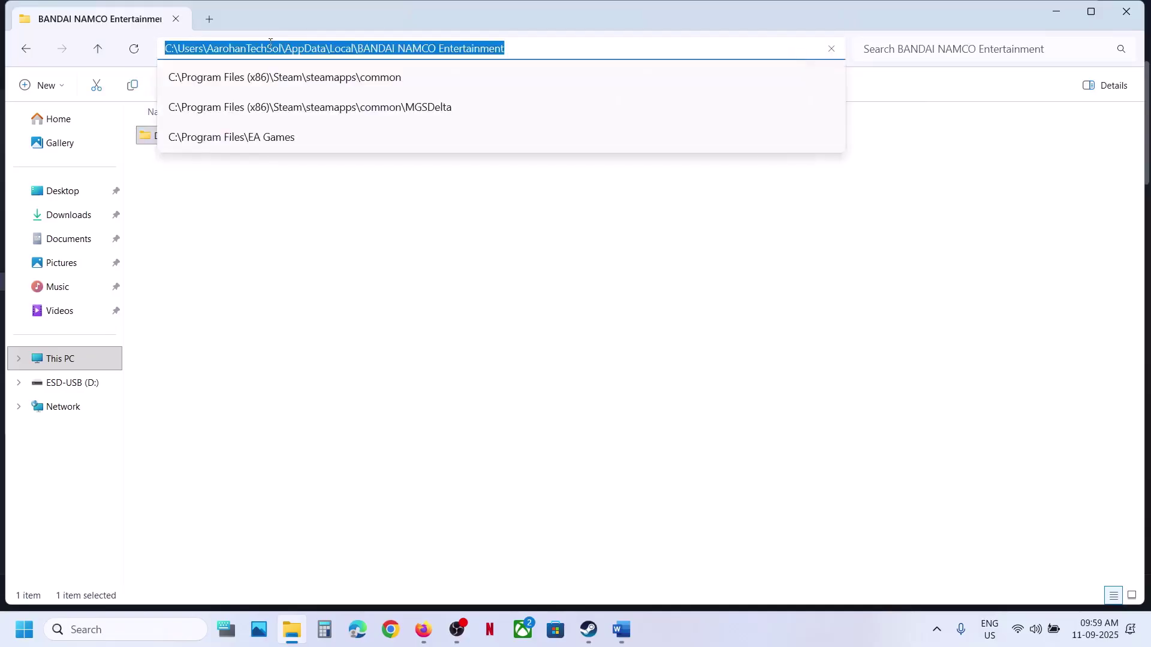
pyautogui.click(342, 218)
# - Copy the DRAGON BALL GEKISHIN SQUADRA folder to the desktop as a backup and place it in an empty area
pyautogui.click(262, 142)
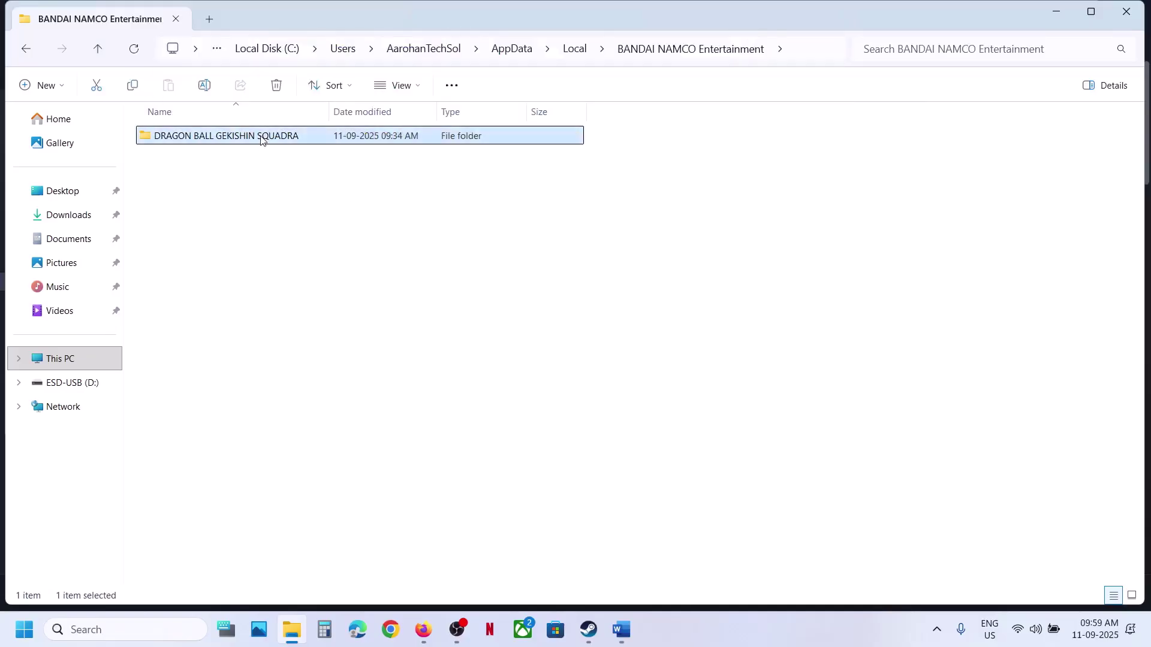
pyautogui.rightClick(262, 140)
pyautogui.click(338, 165)
pyautogui.press('super+d')
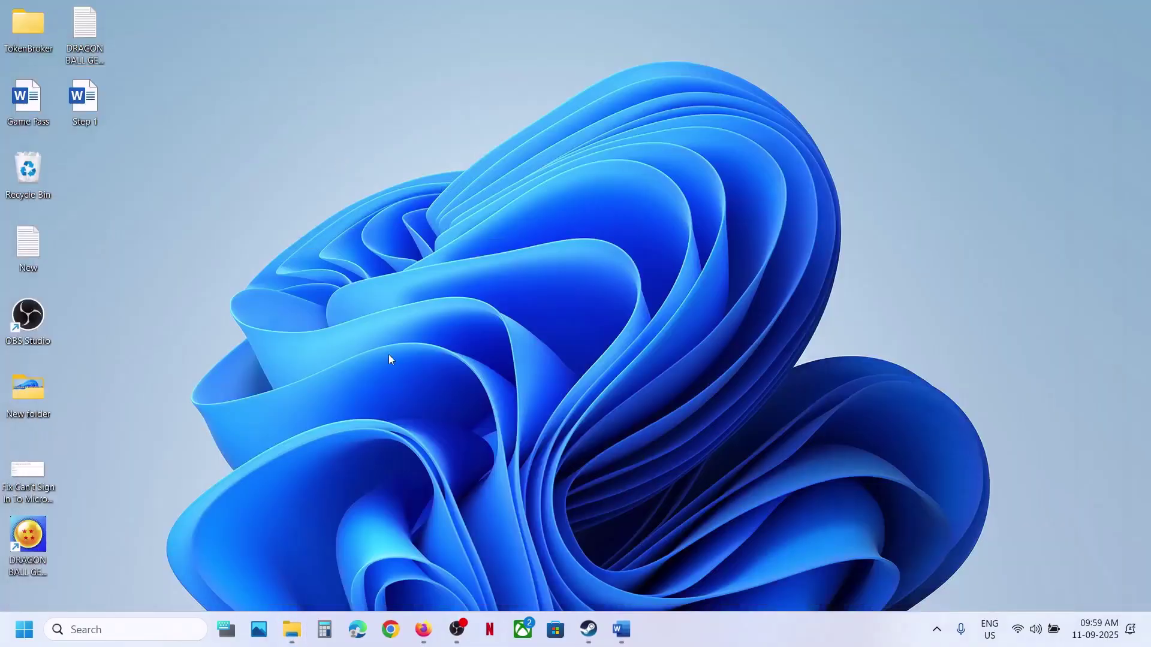
pyautogui.hotkey('ctrl', 'v')
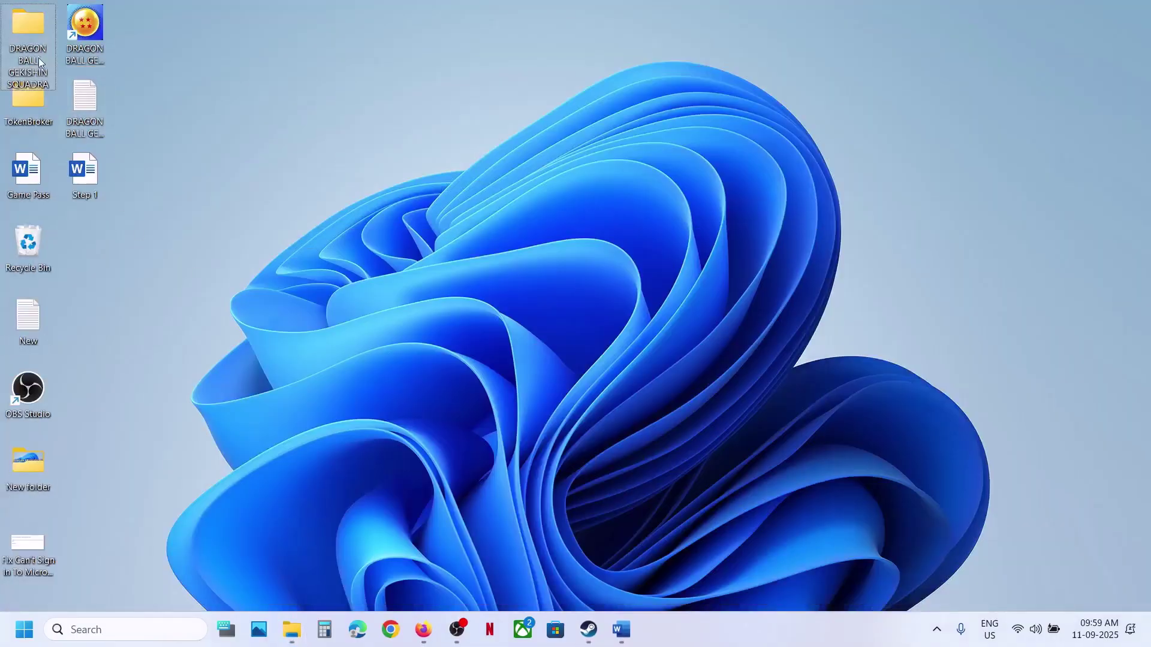
pyautogui.moveTo(48, 56); pyautogui.dragTo(570, 231)
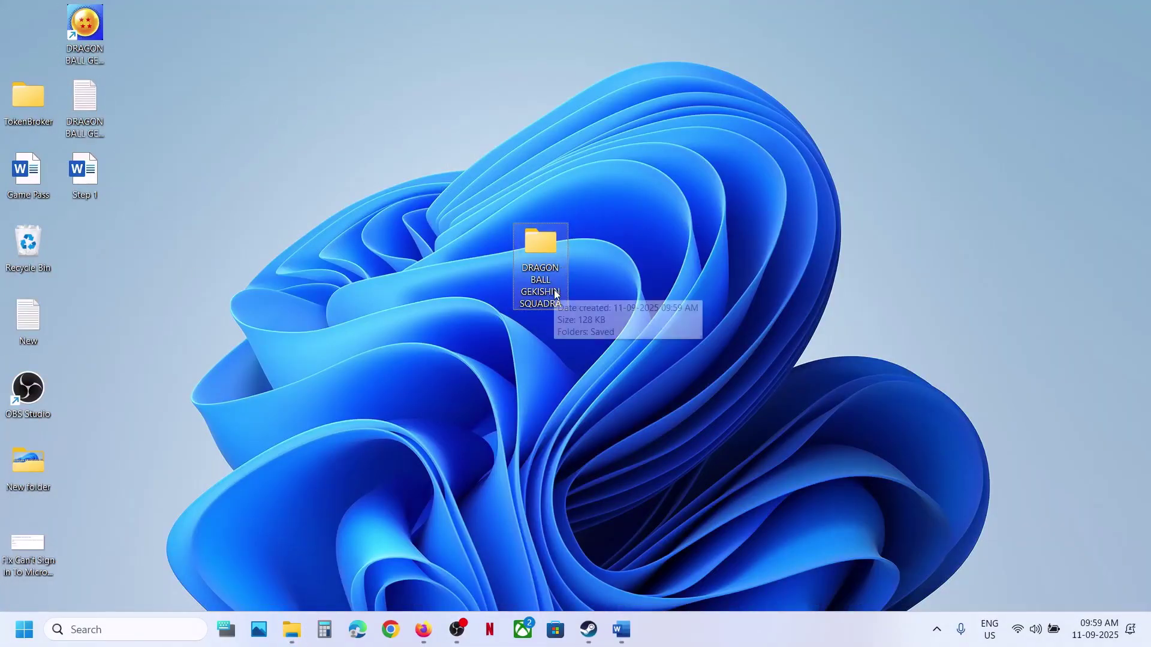
# - Return to File Explorer and rename the original game folder to DRAGON BALL GEKISHIN SQUADRA.old
pyautogui.click(301, 635)
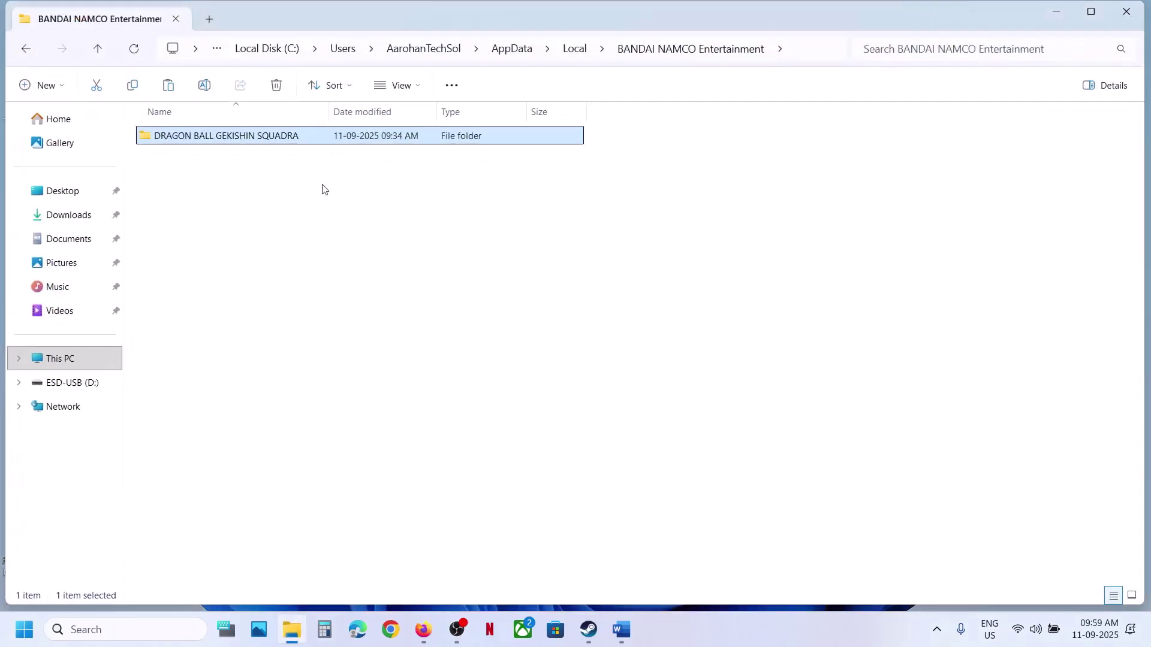
pyautogui.rightClick(277, 140)
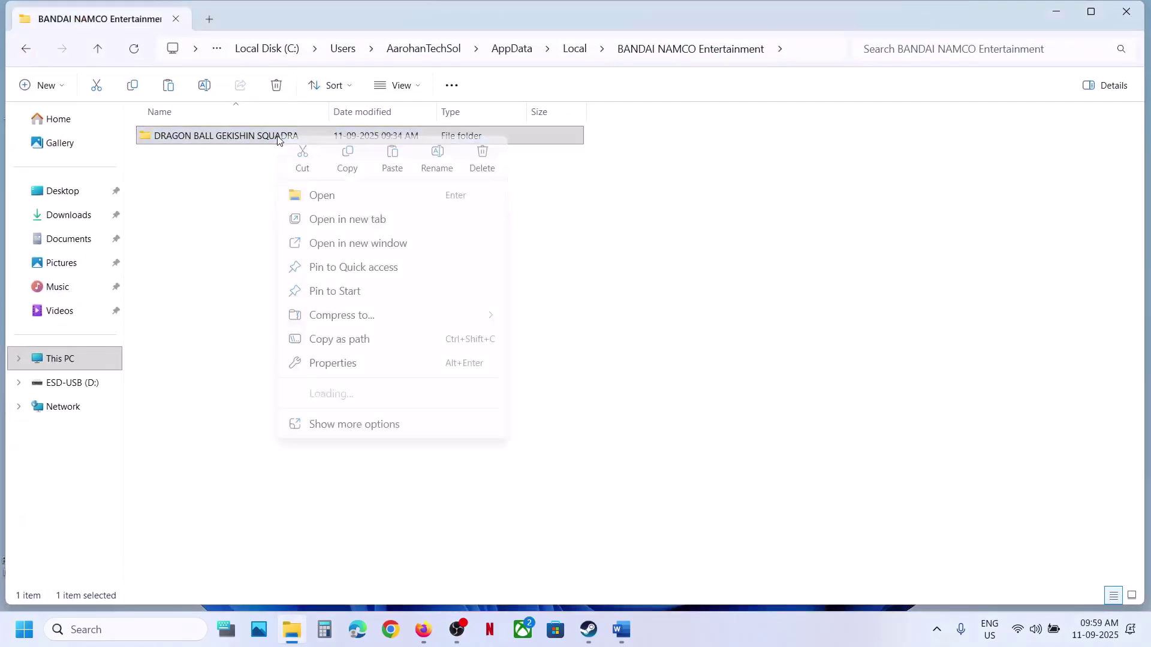
pyautogui.click(438, 157)
pyautogui.click(316, 136)
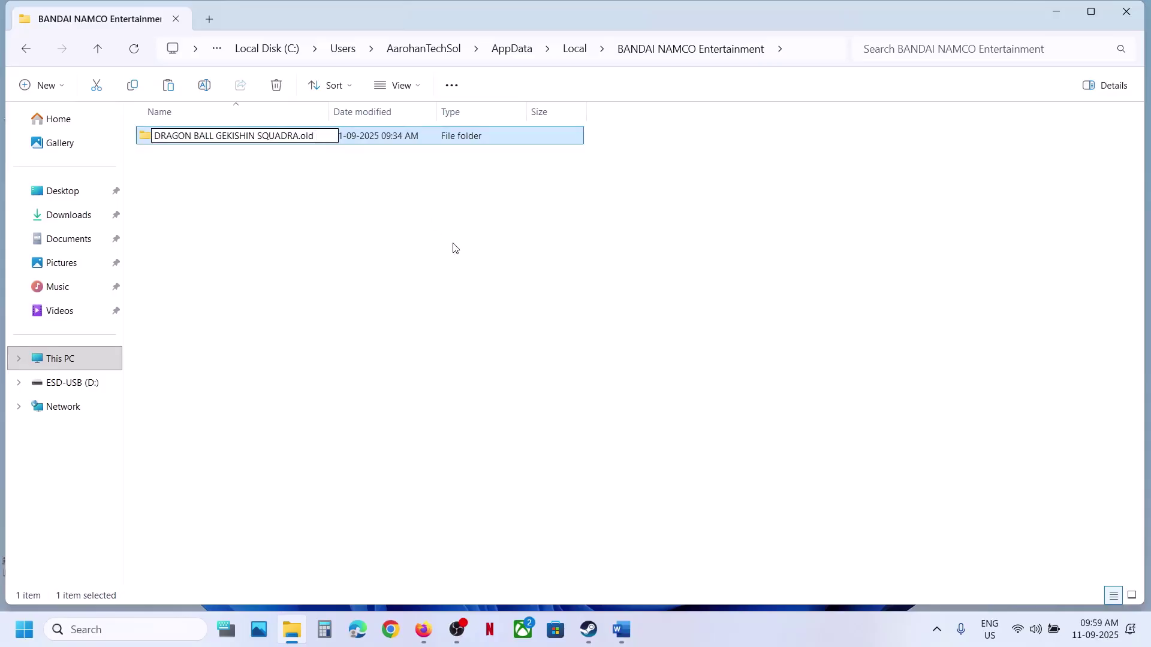
pyautogui.click(514, 341)
# - Check the game's Steam page, and read step 7 in Word on the network commands to run
pyautogui.click(588, 629)
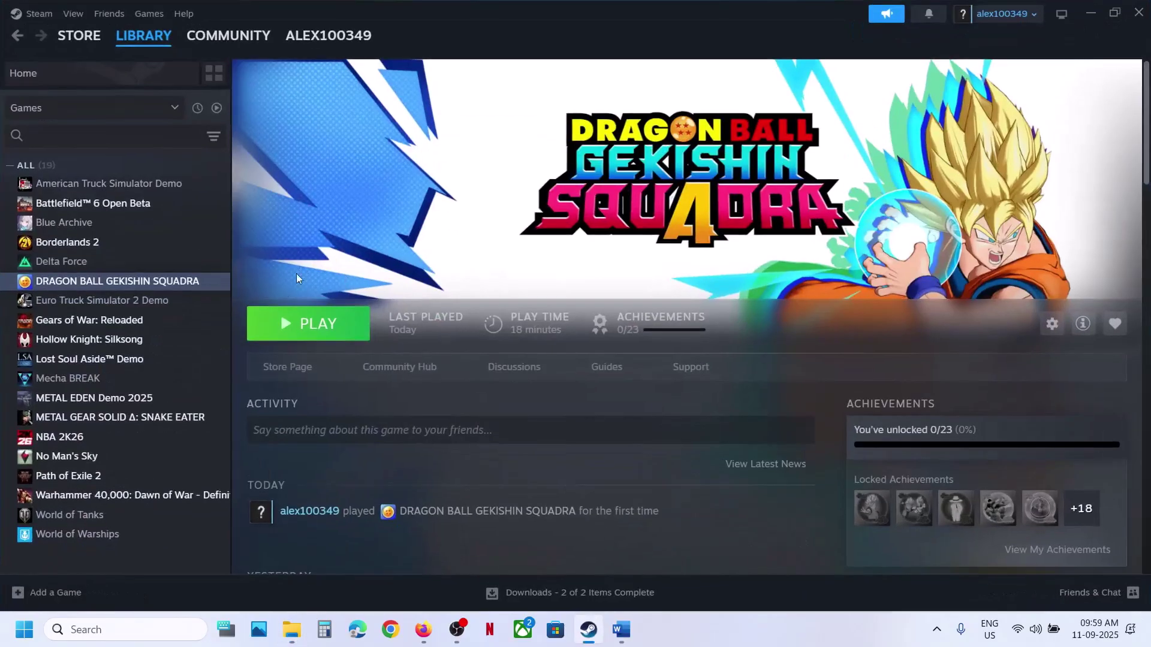
pyautogui.click(621, 630)
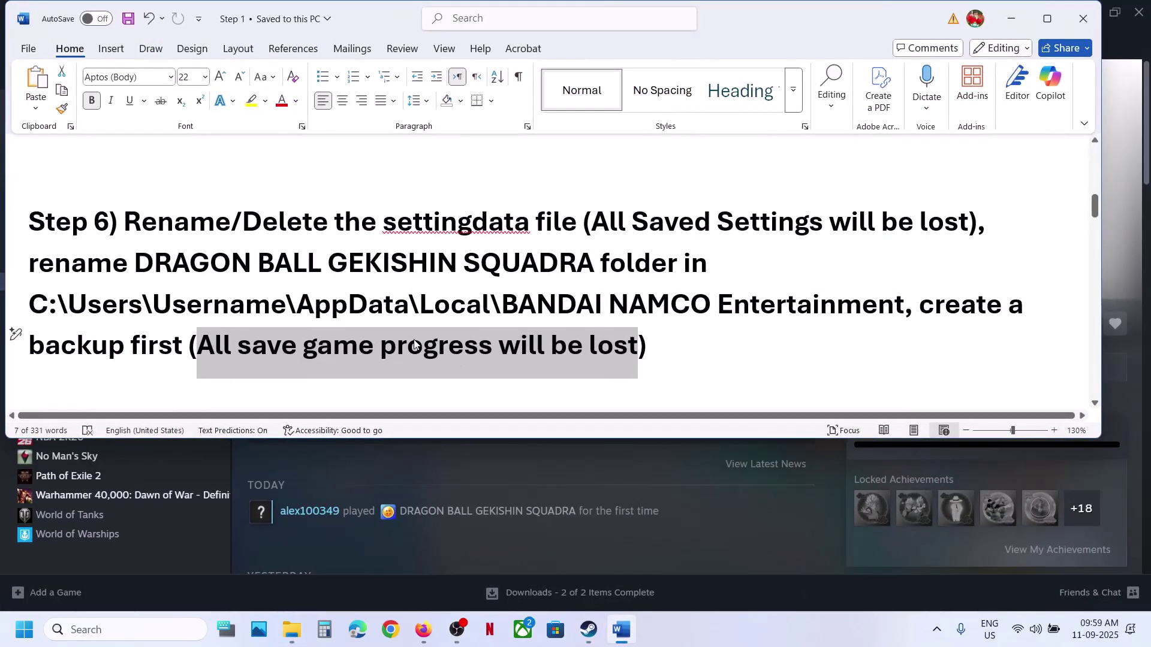
pyautogui.scroll(-5, 413, 343)
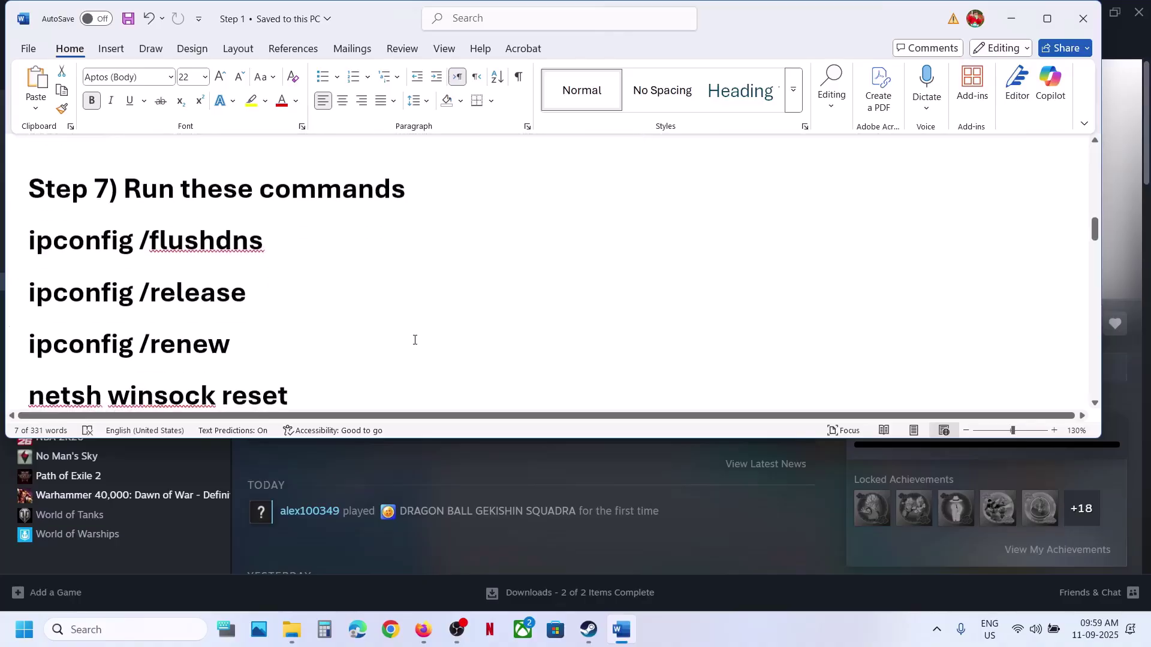
# - Search Windows for cmd, run Command Prompt as administrator and allow it to make changes
pyautogui.click(127, 625)
pyautogui.write('cmd')
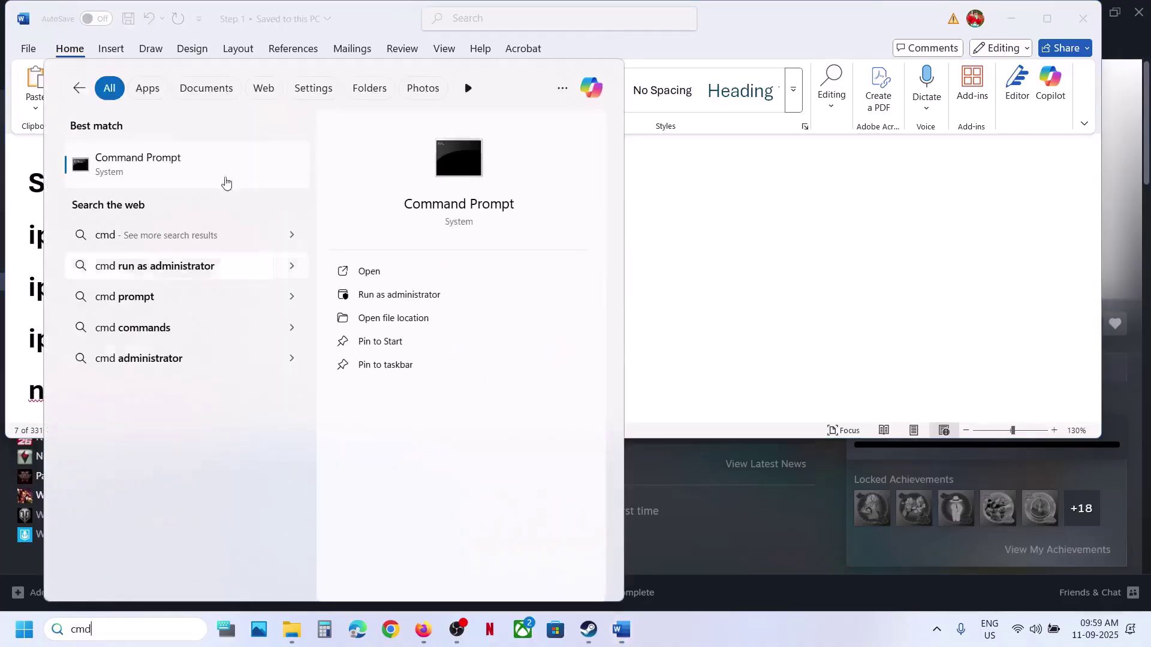
pyautogui.rightClick(132, 181)
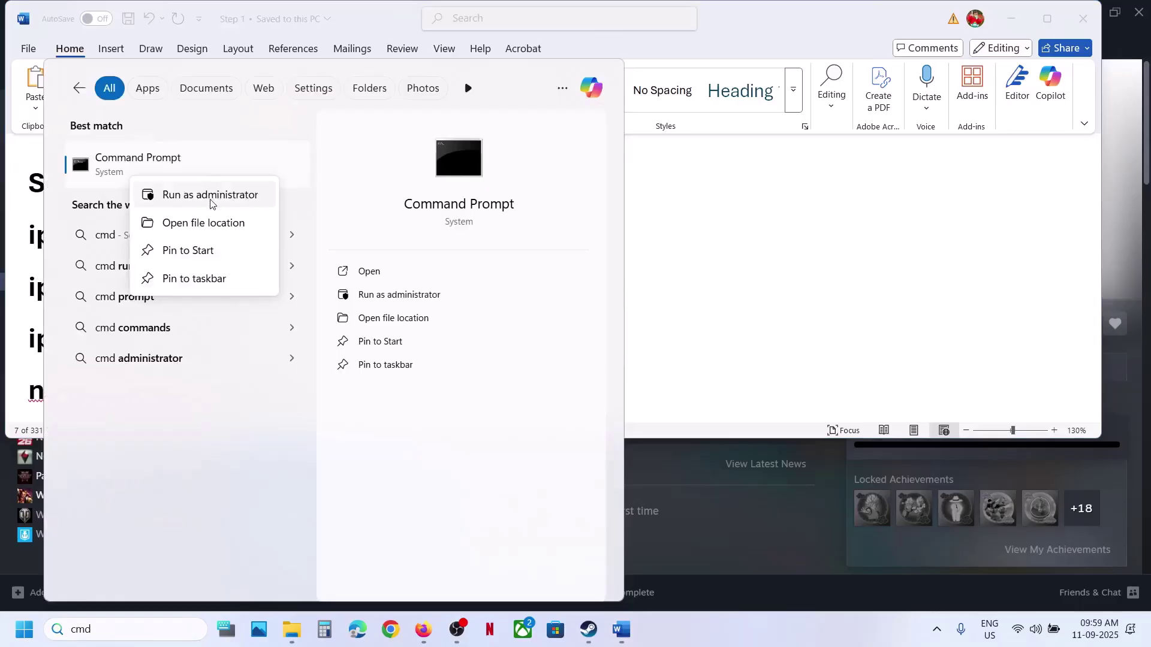
pyautogui.click(228, 198)
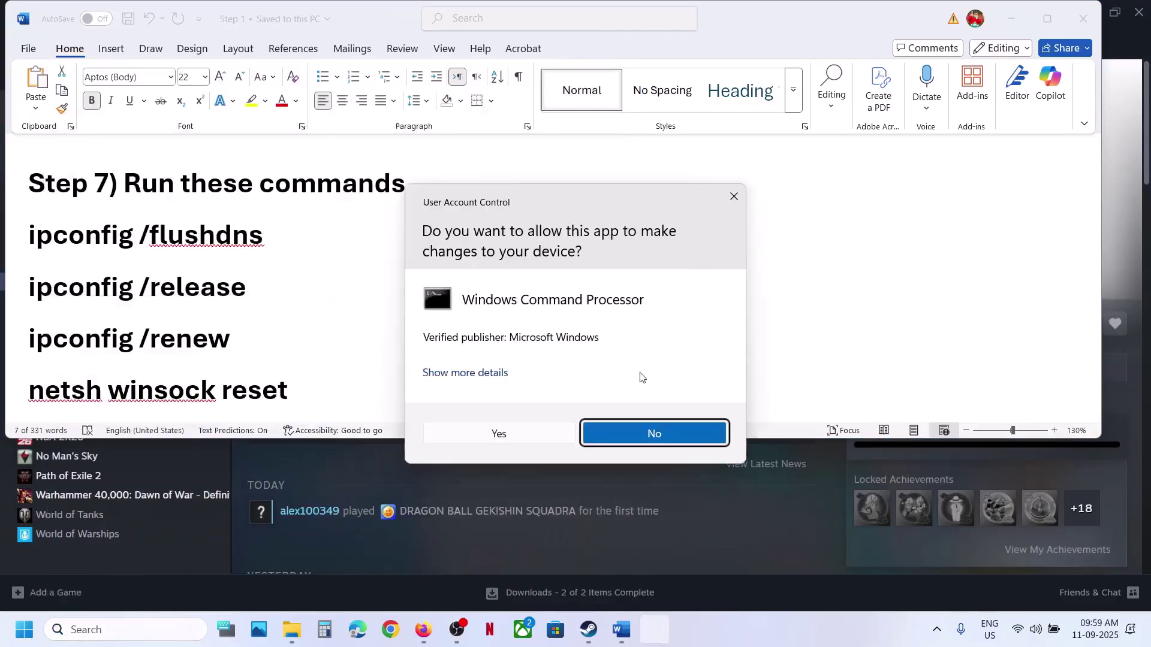
pyautogui.click(528, 439)
# - Copy ipconfig /flushdns from the Word document and run it in Command Prompt
pyautogui.click(47, 243)
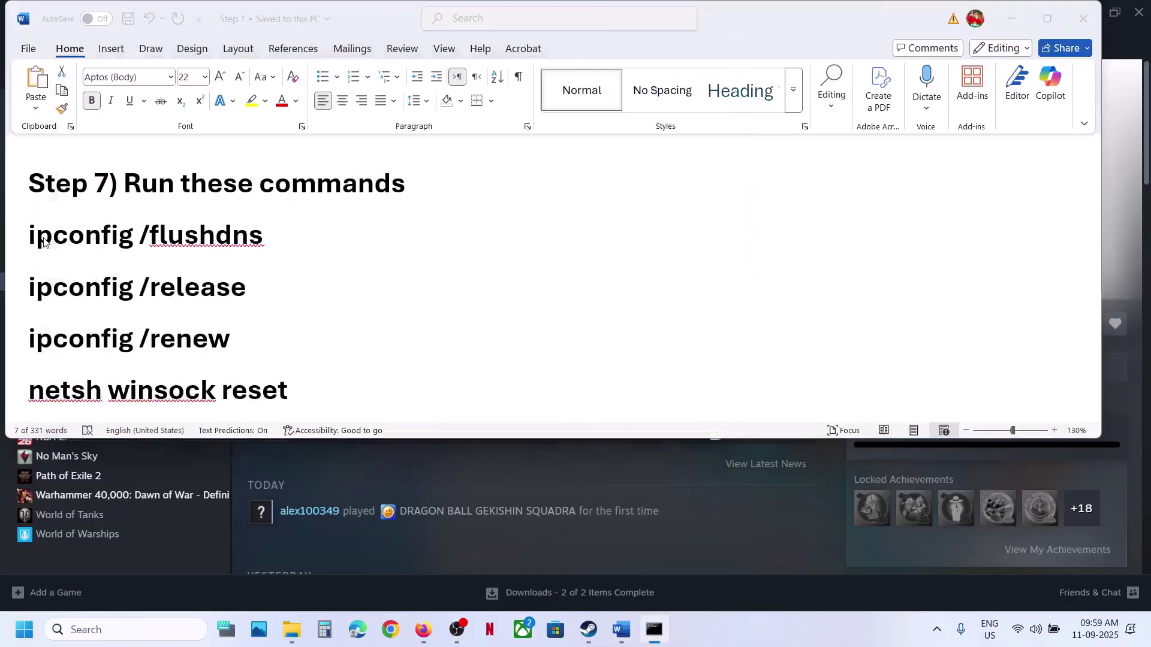
pyautogui.doubleClick(43, 240)
pyautogui.tripleClick(43, 240)
pyautogui.hotkey('ctrl', 'c')
pyautogui.hotkey('alt', 'Tab')
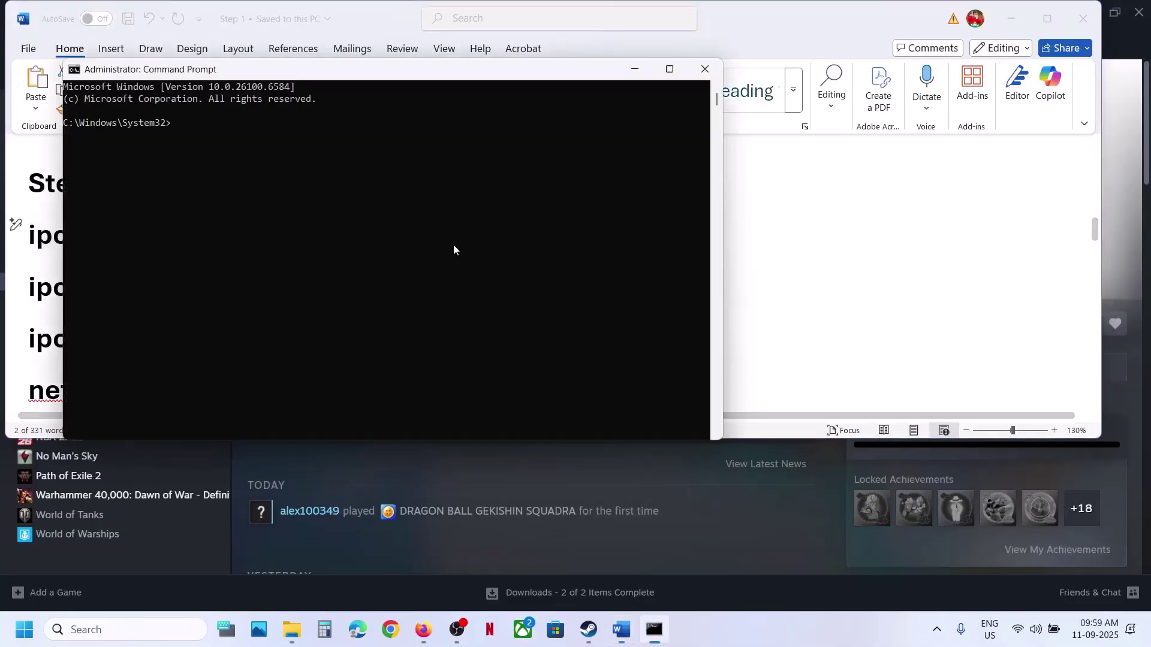
pyautogui.click(372, 251)
pyautogui.rightClick(373, 254)
pyautogui.press('Return')
# - Copy ipconfig /release from the Word document and run it in Command Prompt
pyautogui.hotkey('alt', 'Tab')
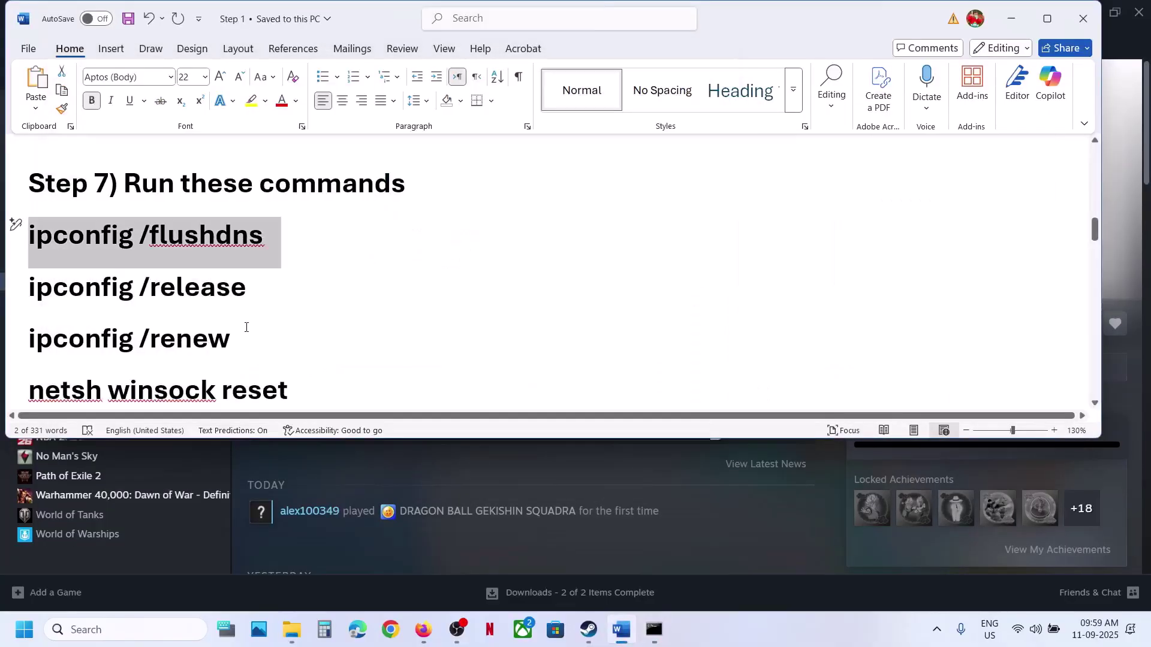
pyautogui.tripleClick(198, 297)
pyautogui.hotkey('ctrl', 'c')
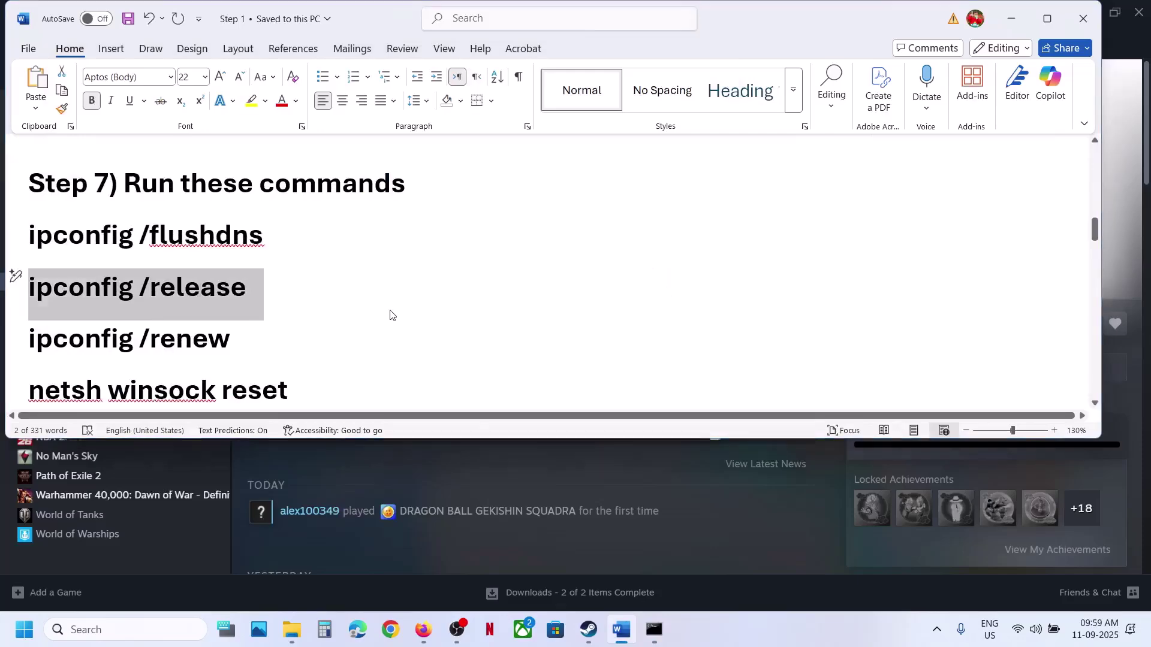
pyautogui.hotkey('alt', 'Tab')
pyautogui.rightClick(390, 315)
pyautogui.press('Return')
# - Copy ipconfig /renew from the Word document and run it in Command Prompt
pyautogui.hotkey('alt', 'Tab')
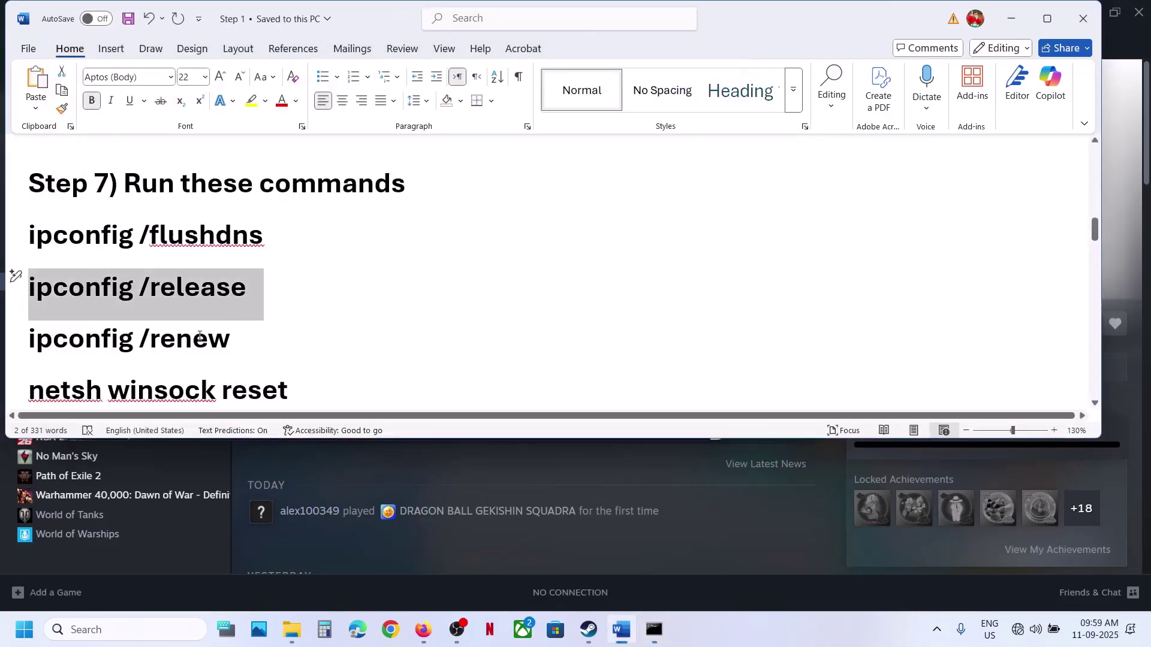
pyautogui.doubleClick(200, 340)
pyautogui.click(200, 340)
pyautogui.hotkey('ctrl', 'c')
pyautogui.hotkey('alt', 'Tab')
pyautogui.rightClick(412, 323)
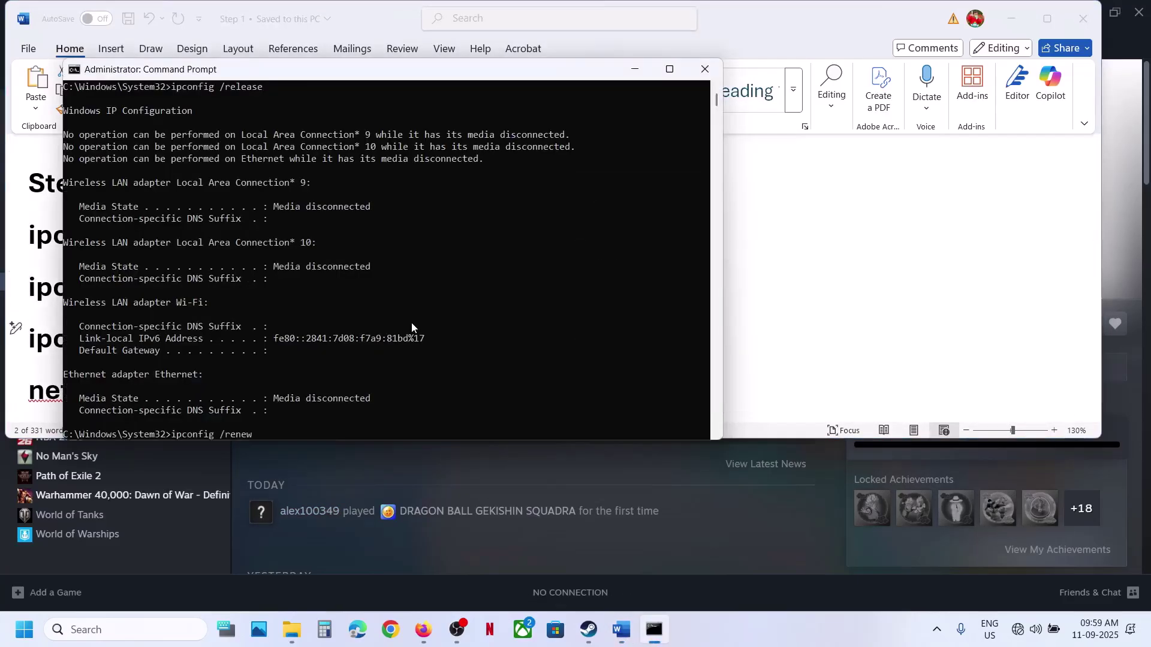
pyautogui.press('Return')
# - Copy netsh winsock reset from the Word document and run it in Command Prompt
pyautogui.hotkey('alt', 'Tab')
pyautogui.scroll(-2, 206, 309)
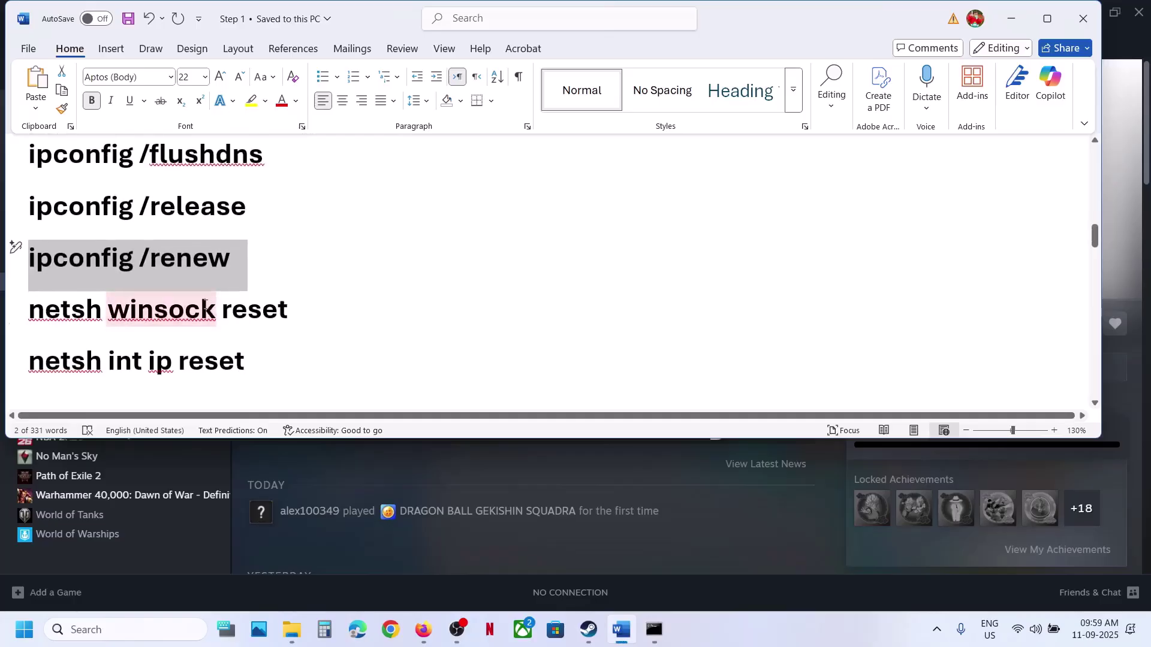
pyautogui.doubleClick(206, 309)
pyautogui.click(206, 309)
pyautogui.hotkey('ctrl', 'c')
pyautogui.hotkey('alt', 'Tab')
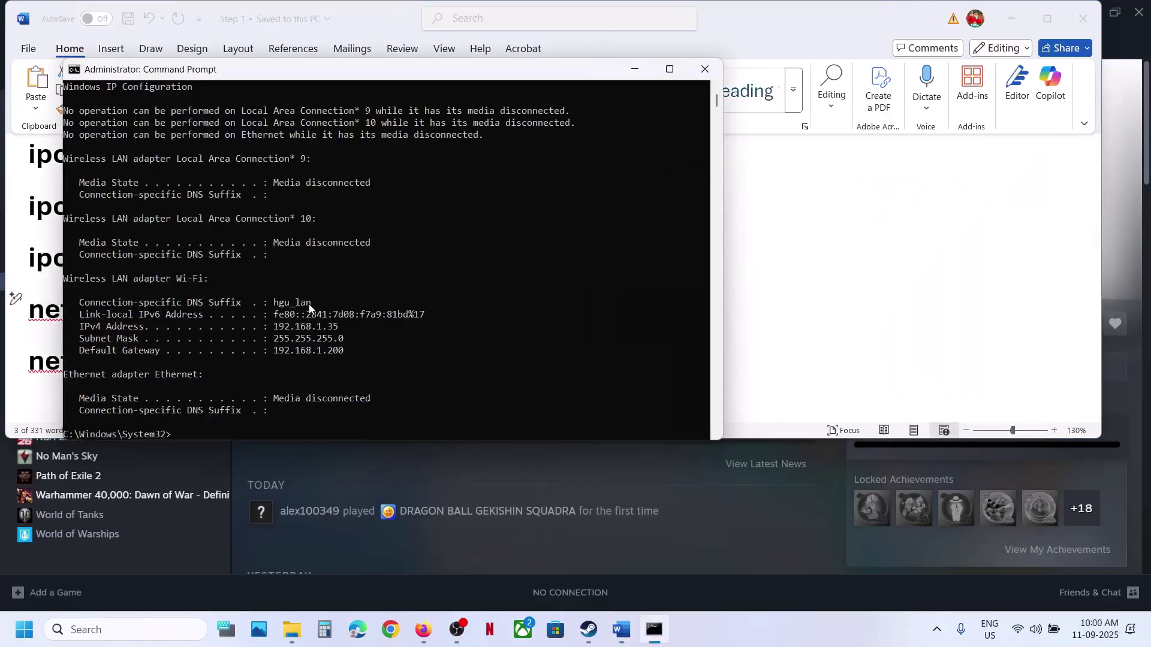
pyautogui.rightClick(310, 309)
pyautogui.press('Return')
# - Copy netsh int ip reset from the Word document, run it in Command Prompt and close the Command Prompt window
pyautogui.hotkey('alt', 'Tab')
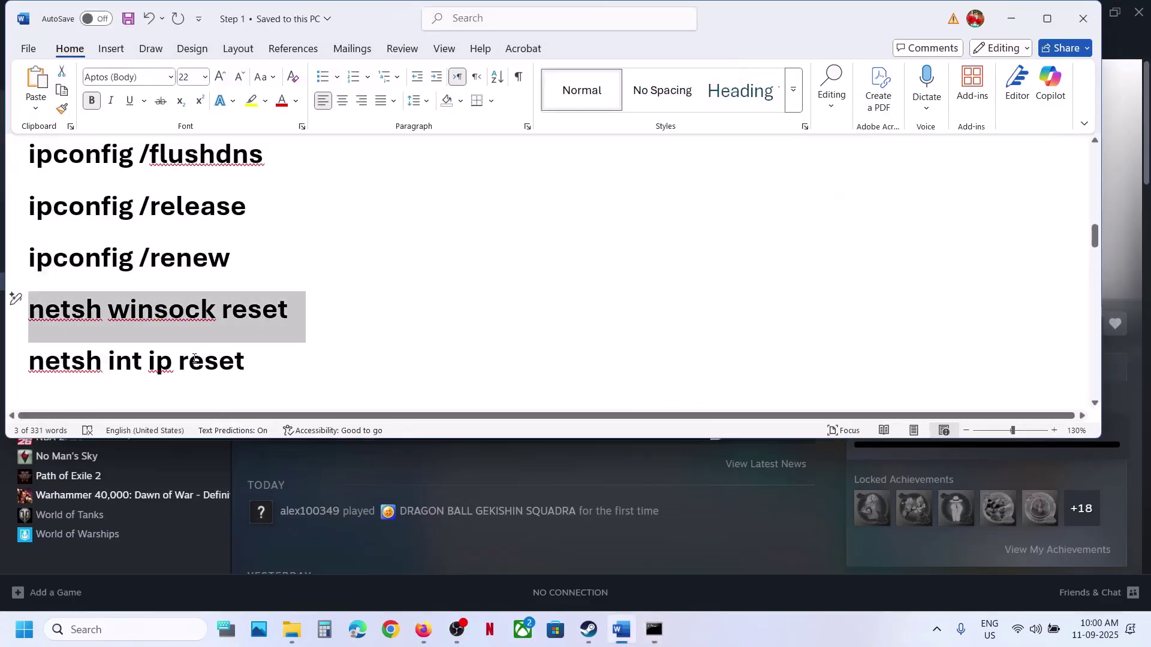
pyautogui.tripleClick(194, 359)
pyautogui.hotkey('ctrl', 'c')
pyautogui.hotkey('alt', 'Tab')
pyautogui.rightClick(359, 359)
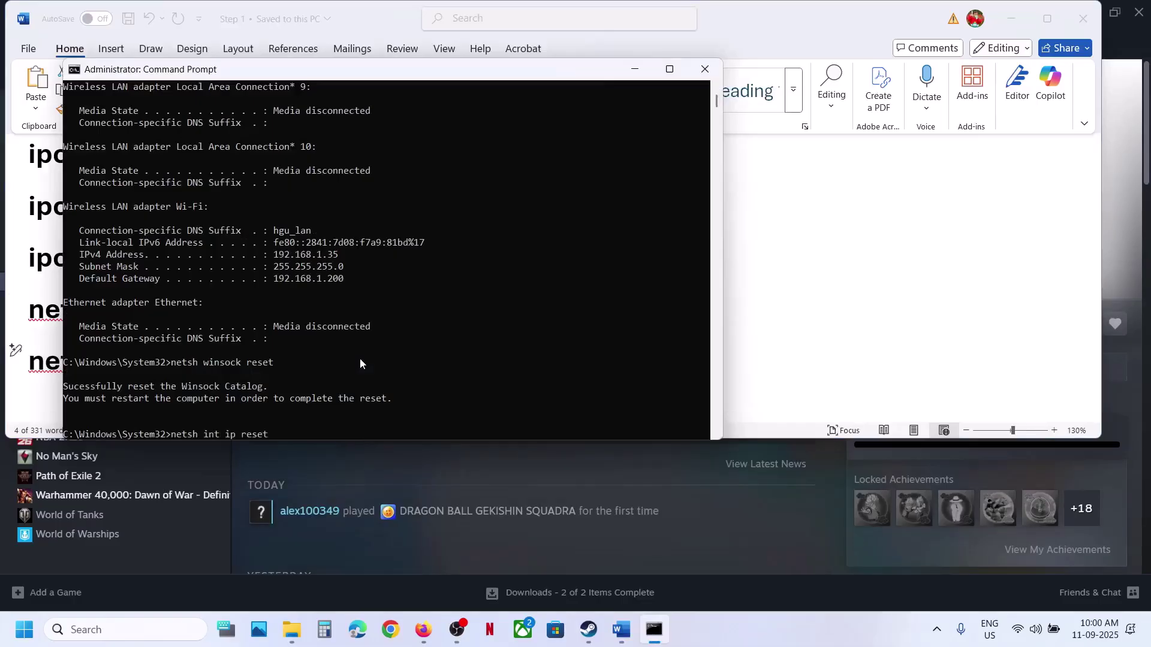
pyautogui.press('Return')
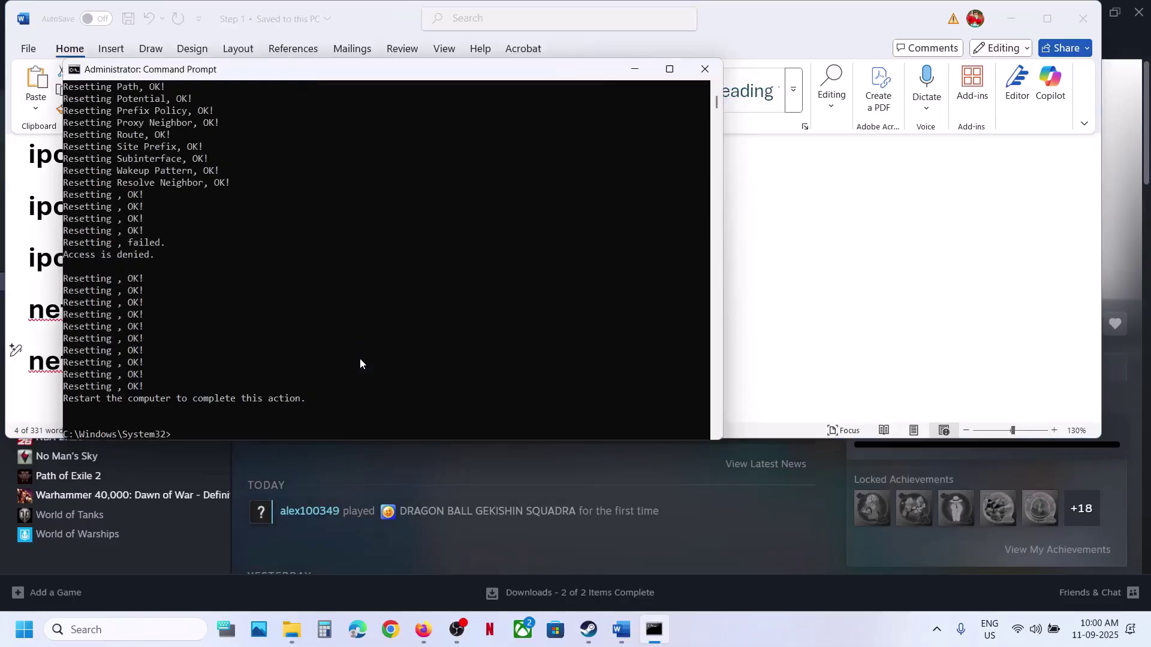
pyautogui.click(705, 69)
# - Look up the Windows Restart option without restarting, and return to the Word document
pyautogui.scroll(-2, 252, 324)
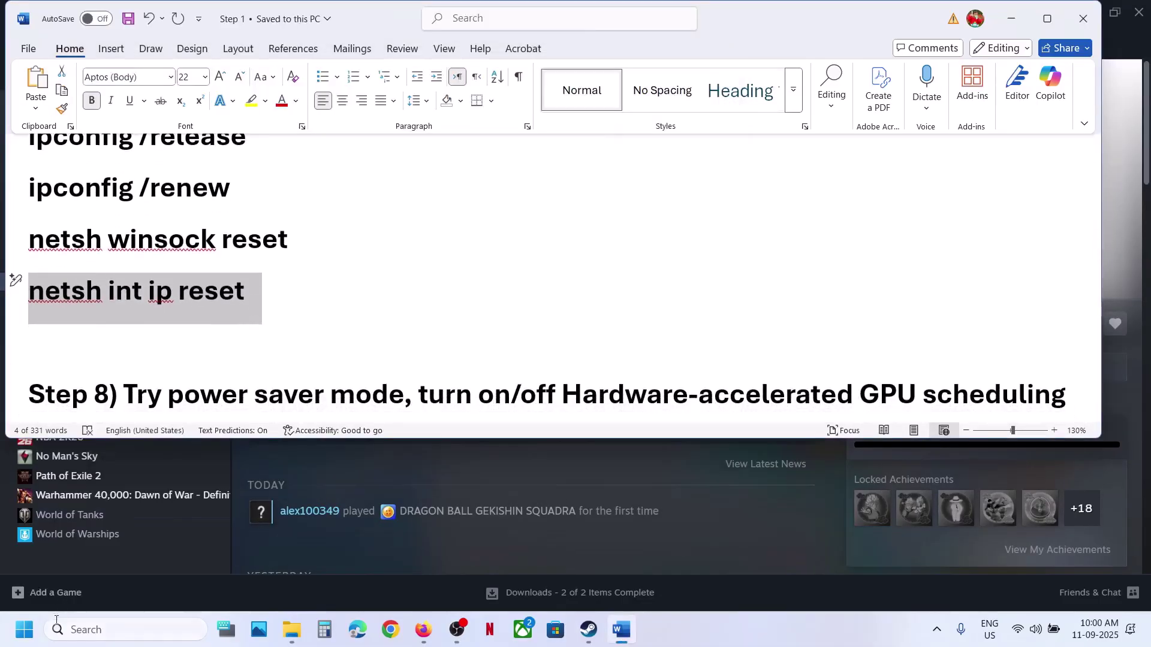
pyautogui.click(24, 630)
pyautogui.click(435, 579)
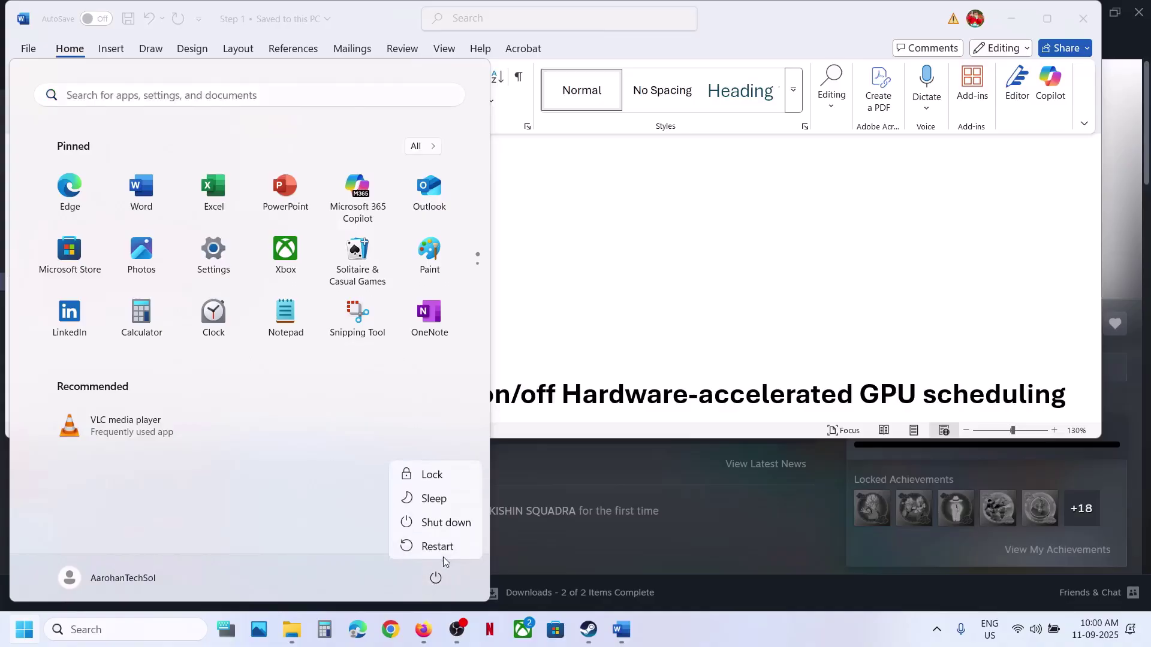
pyautogui.click(586, 354)
# - Highlight power saver mode in step 8, check the available power plans in Control Panel's Power Options, and close Control Panel
pyautogui.scroll(-2, 587, 352)
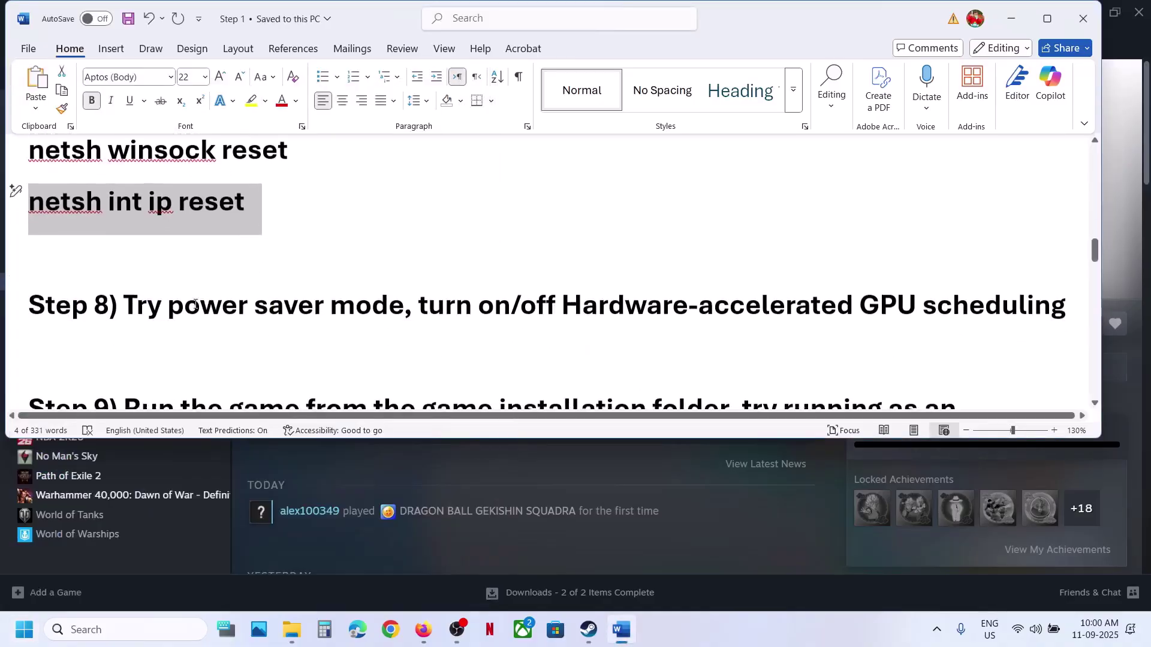
pyautogui.moveTo(195, 304); pyautogui.dragTo(414, 306)
pyautogui.click(148, 631)
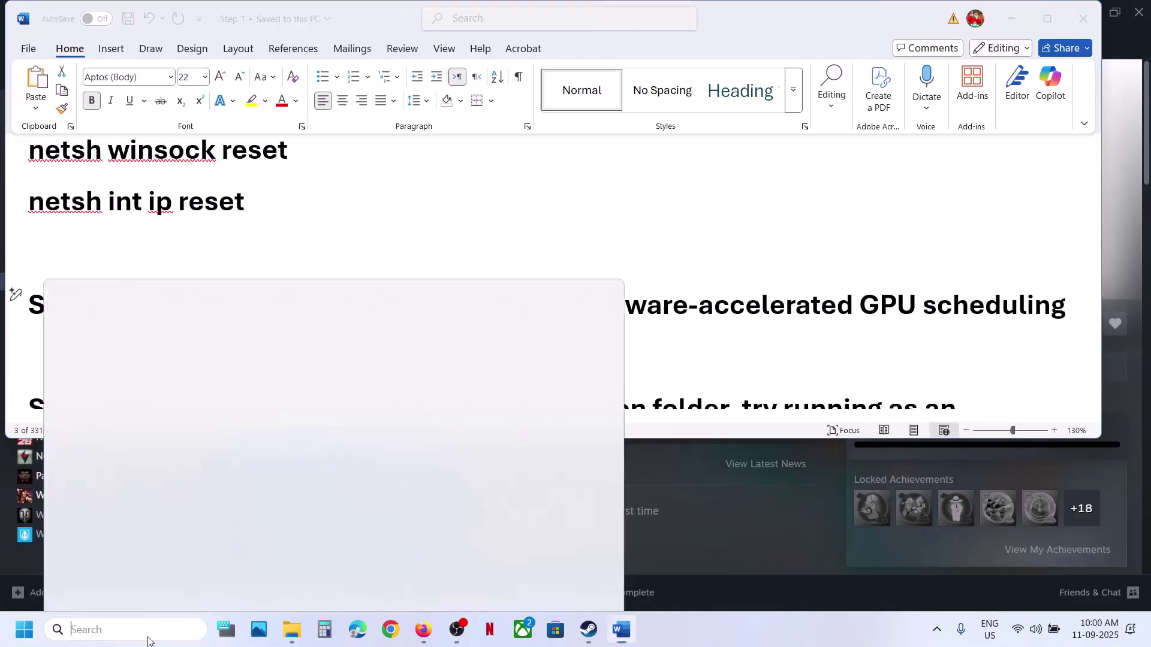
pyautogui.write('control')
pyautogui.press('Return')
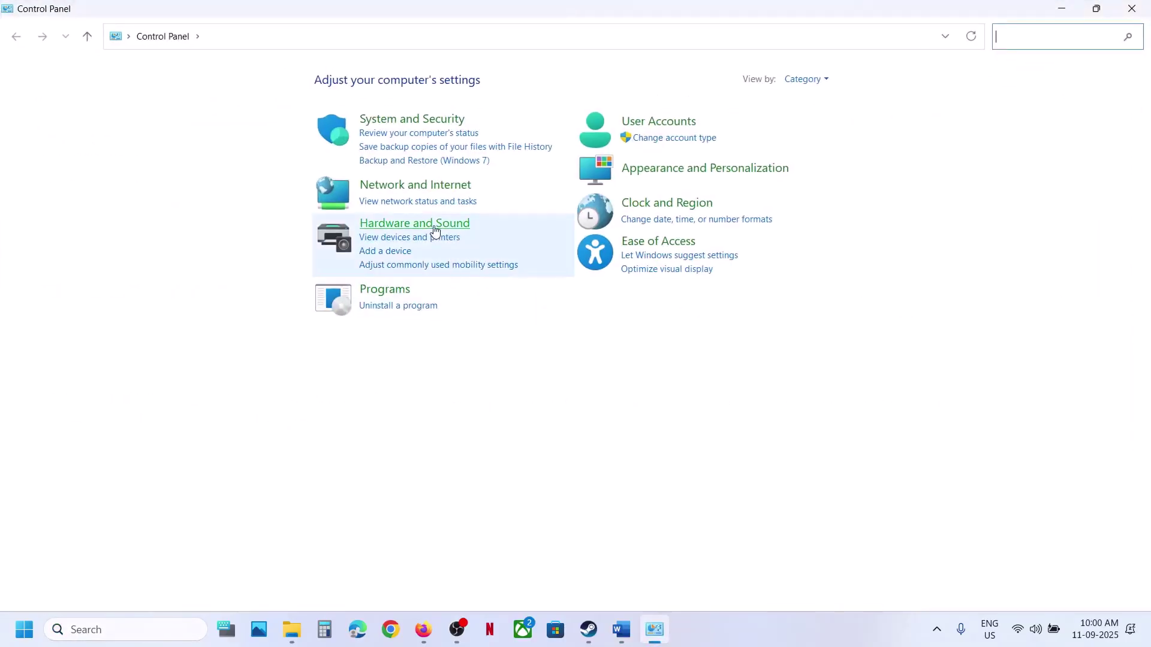
pyautogui.click(435, 228)
pyautogui.click(242, 211)
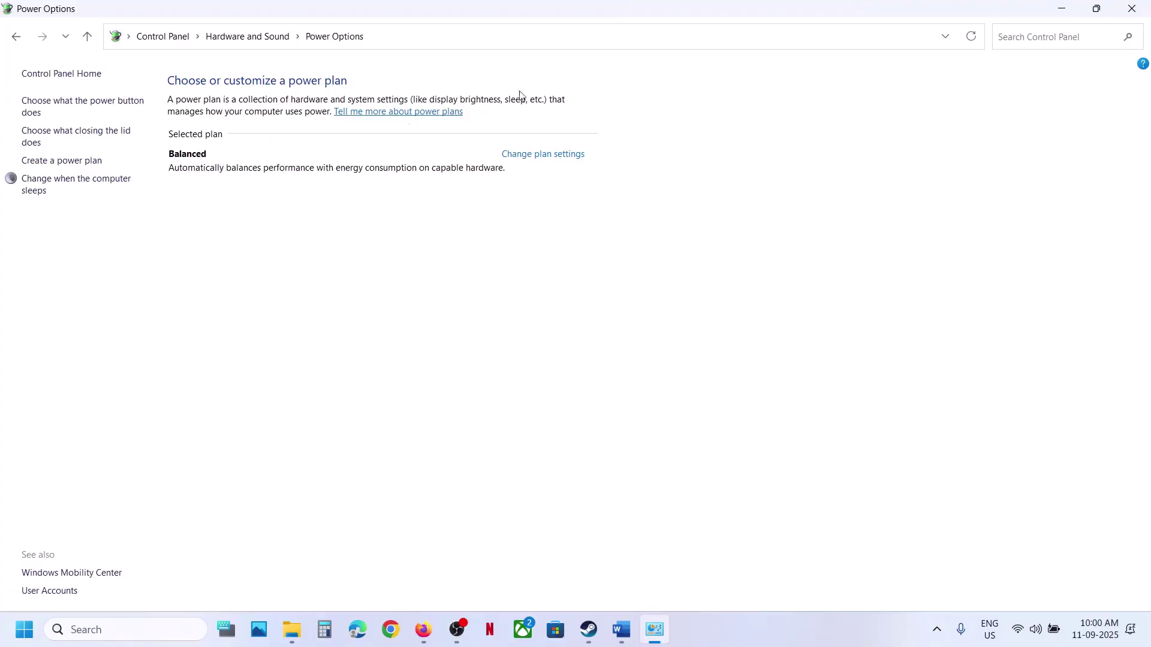
pyautogui.click(1139, 8)
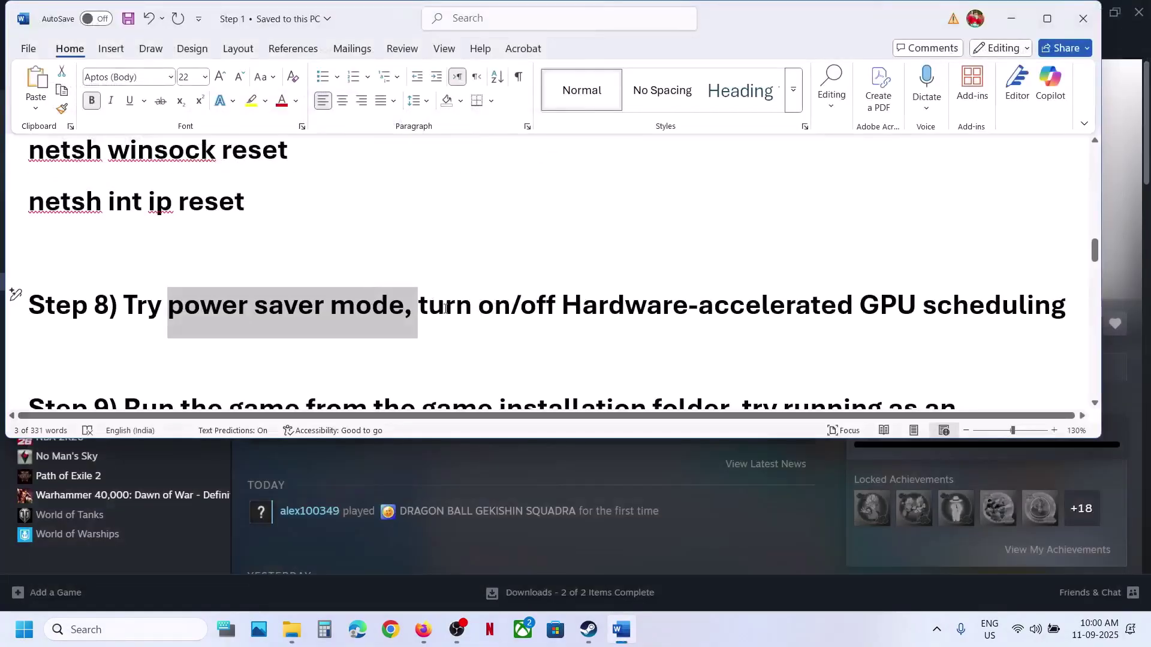
# - Highlight the Hardware-accelerated GPU scheduling advice in step 8, and expand Advanced graphics settings in Windows Graphics settings
pyautogui.moveTo(445, 309); pyautogui.dragTo(984, 309)
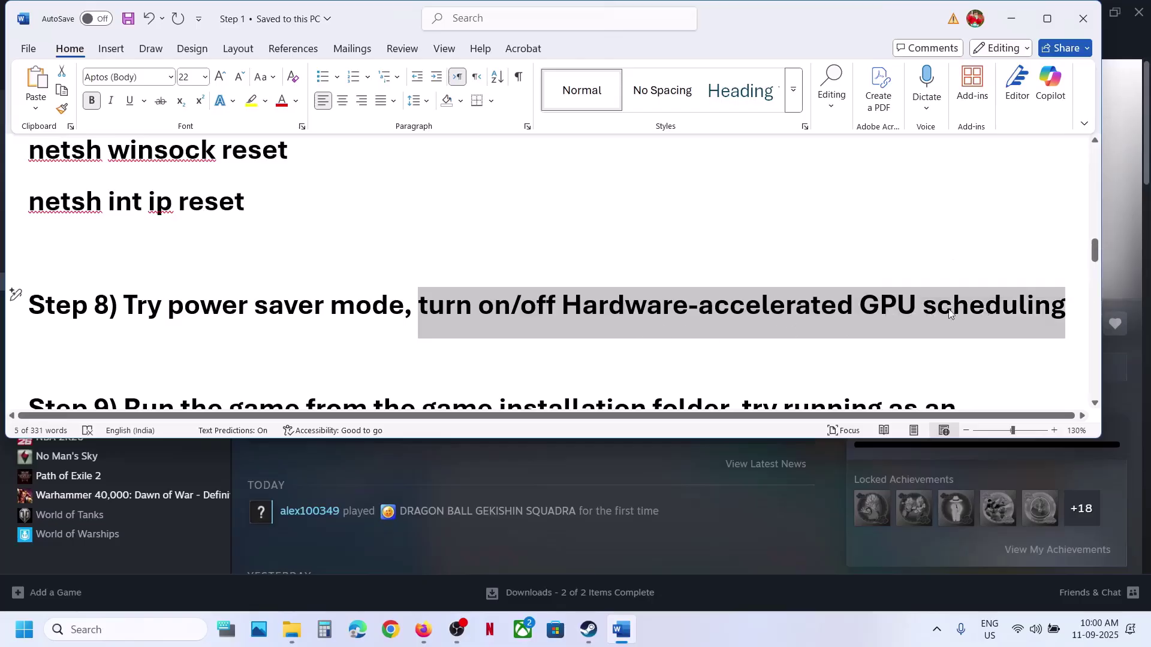
pyautogui.click(93, 628)
pyautogui.write('graphics settings')
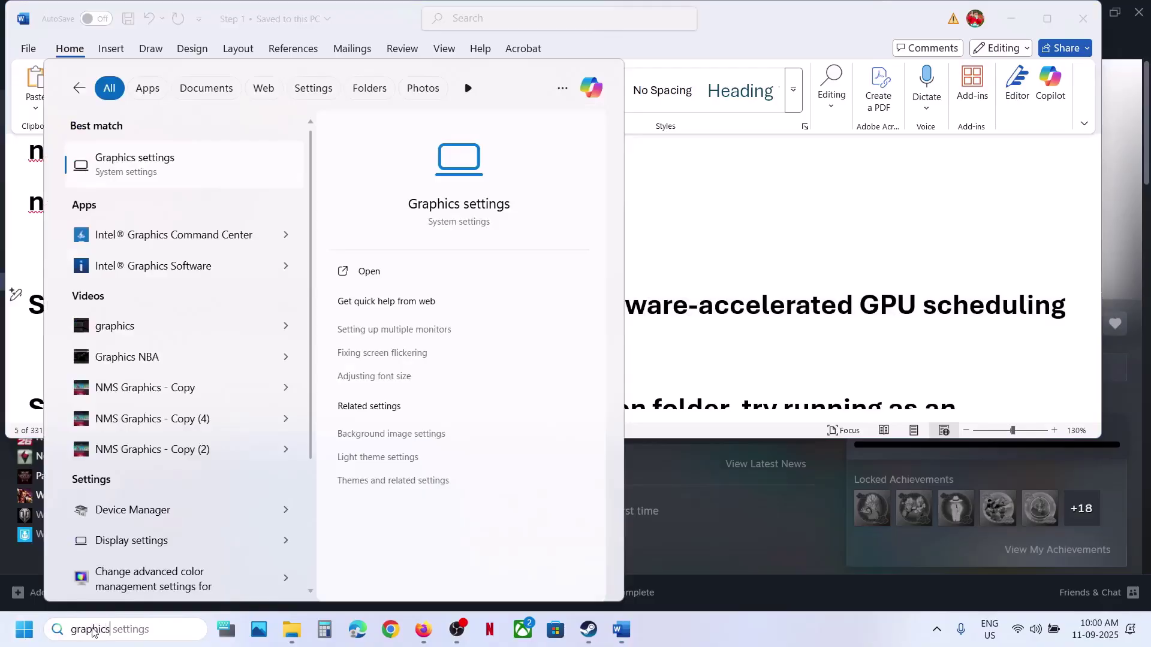
pyautogui.press('Return')
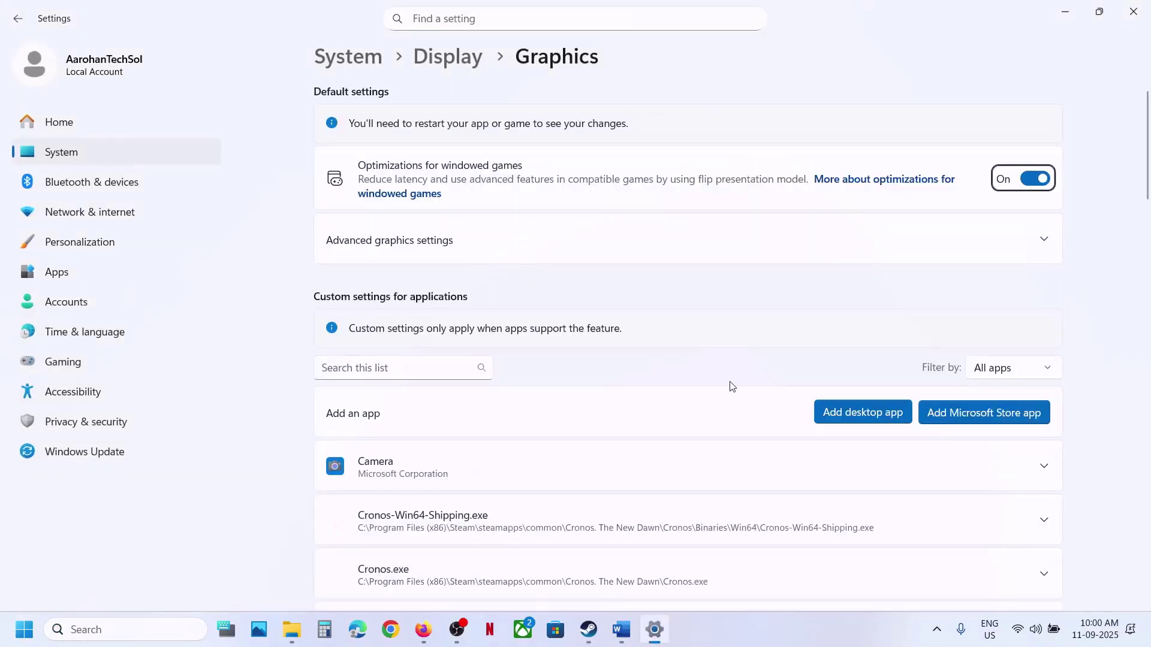
pyautogui.click(444, 243)
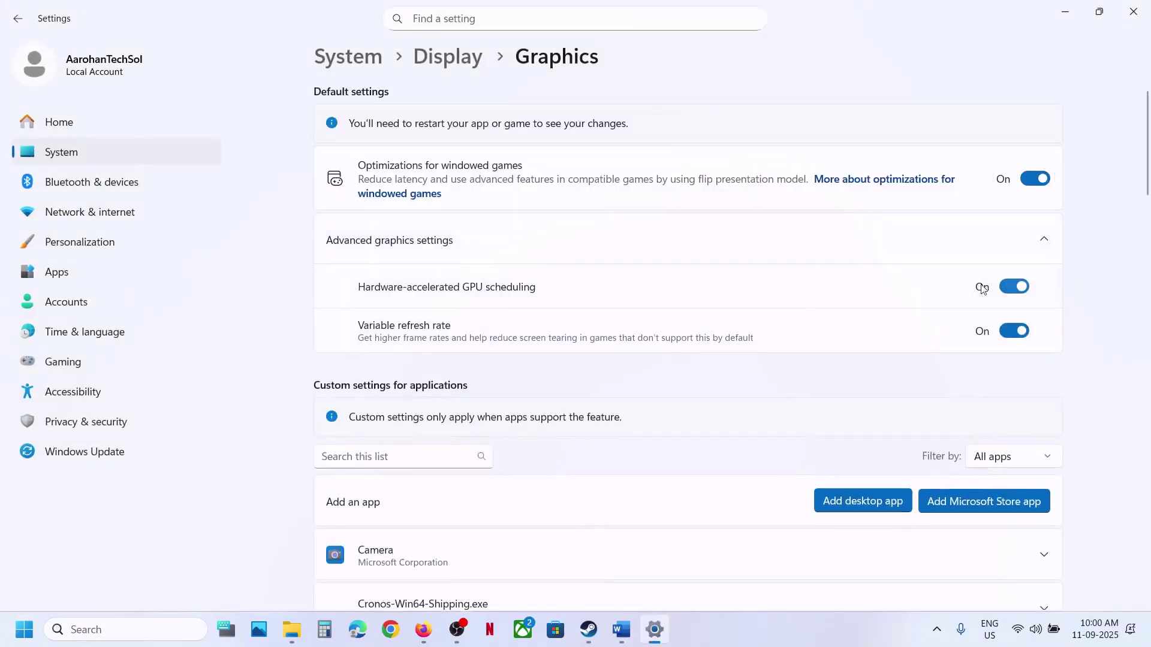
# - Toggle Hardware-accelerated GPU scheduling off and back on, and close Settings
pyautogui.click(1013, 288)
pyautogui.click(1024, 288)
pyautogui.click(1133, 12)
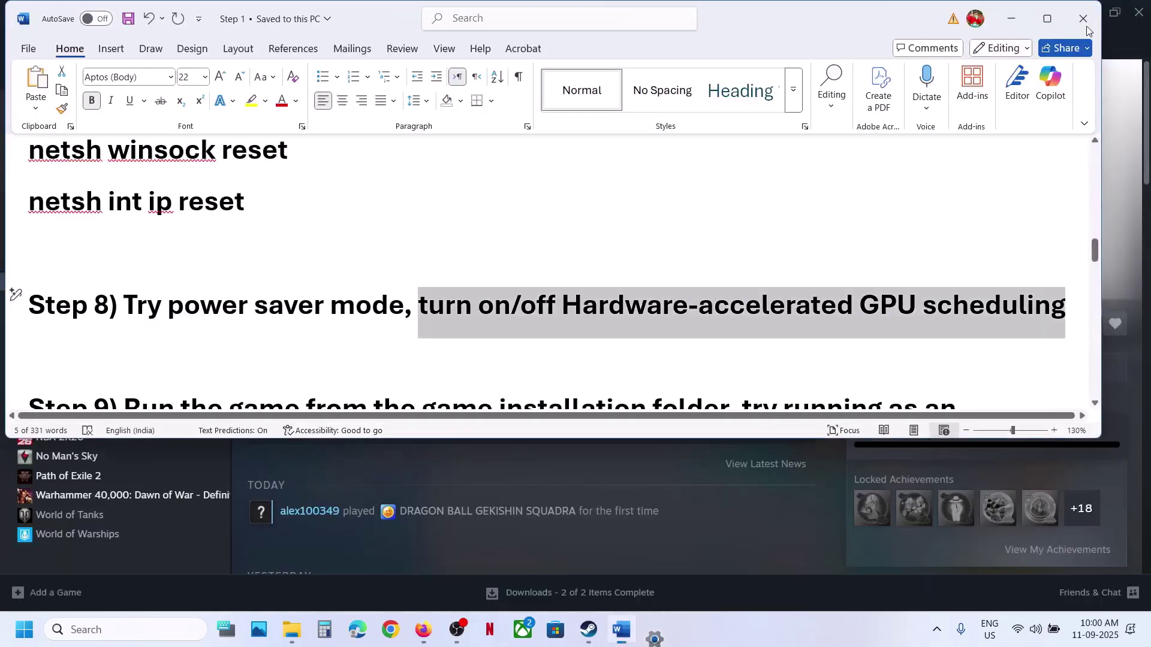
# - View step 9 in the Word document, and open the local files folder of DRAGON BALL GEKISHIN SQUADRA from Steam
pyautogui.scroll(-2, 328, 352)
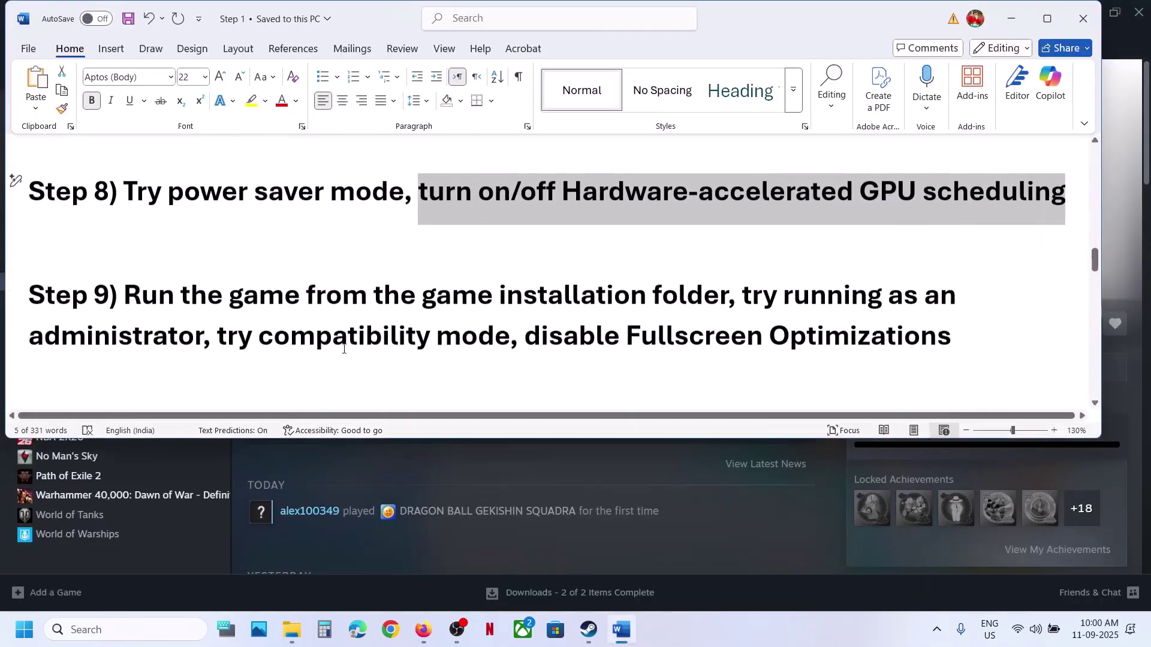
pyautogui.click(562, 475)
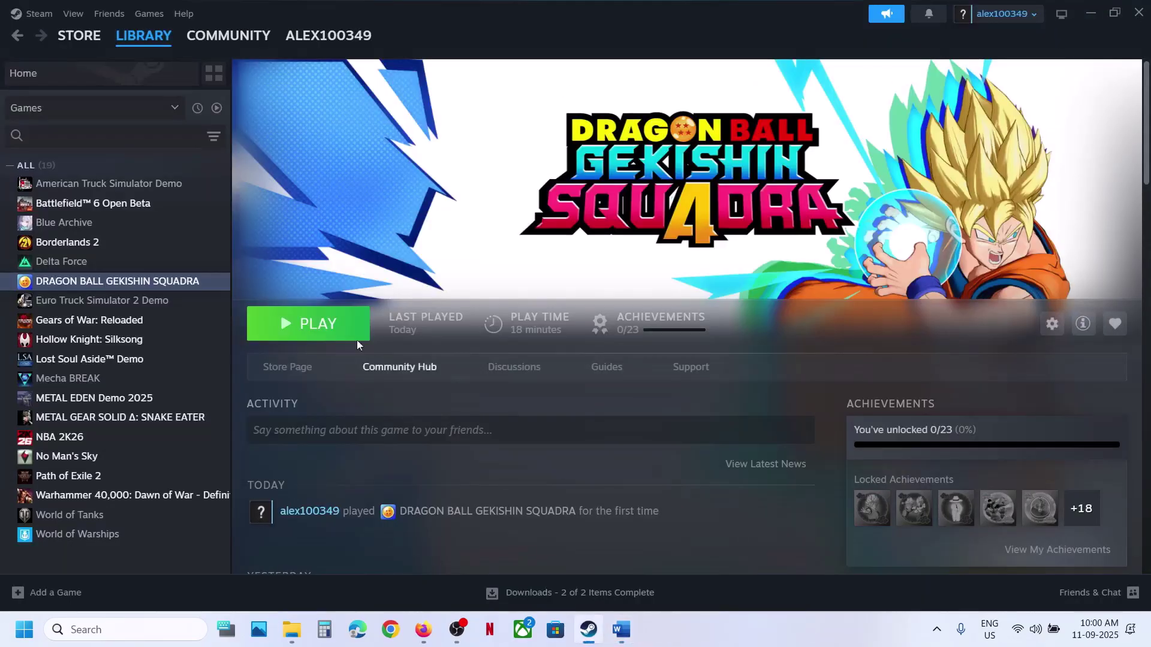
pyautogui.rightClick(122, 279)
pyautogui.moveTo(188, 374)
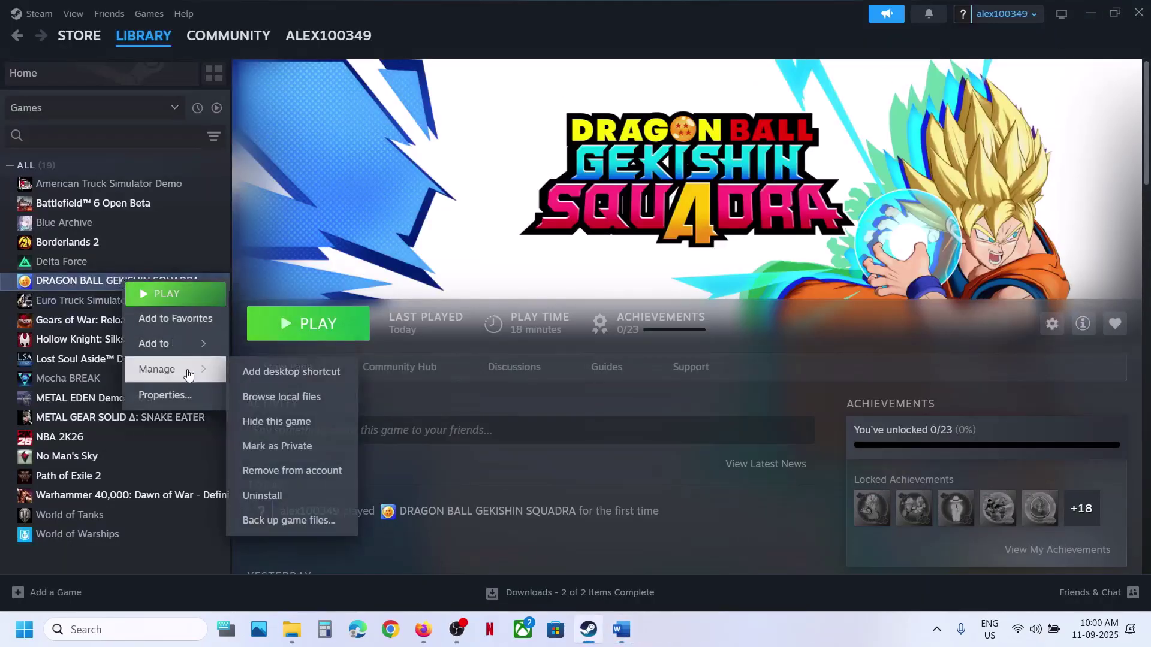
pyautogui.click(294, 397)
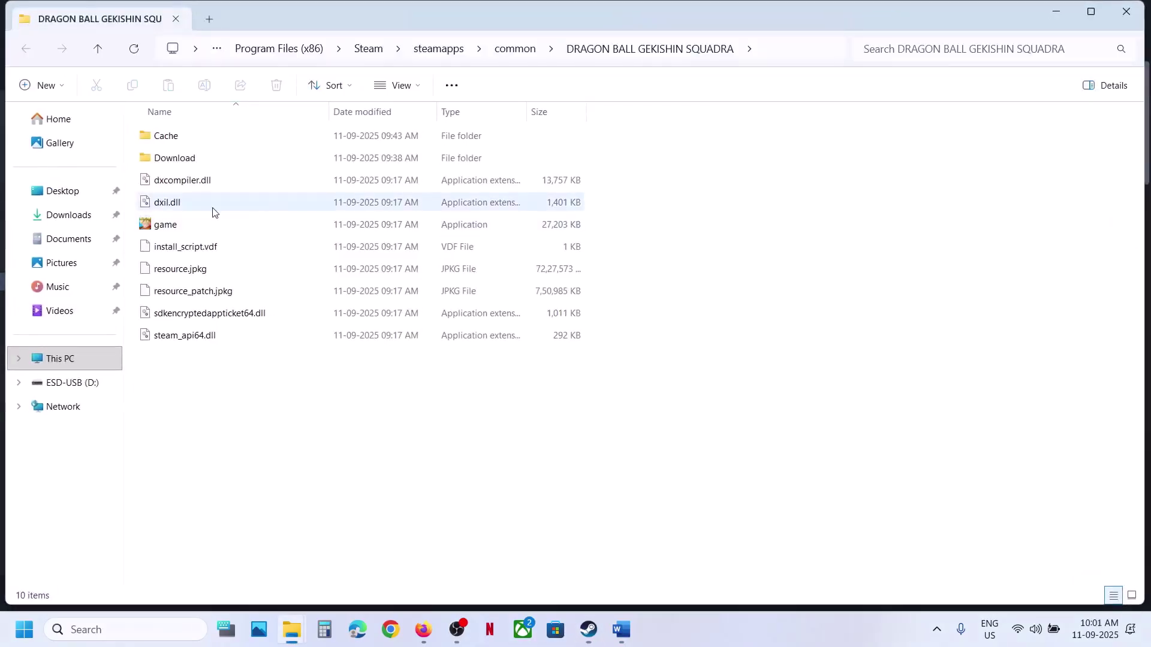
# - Set the game application to run as an administrator in its compatibility properties and confirm
pyautogui.click(187, 233)
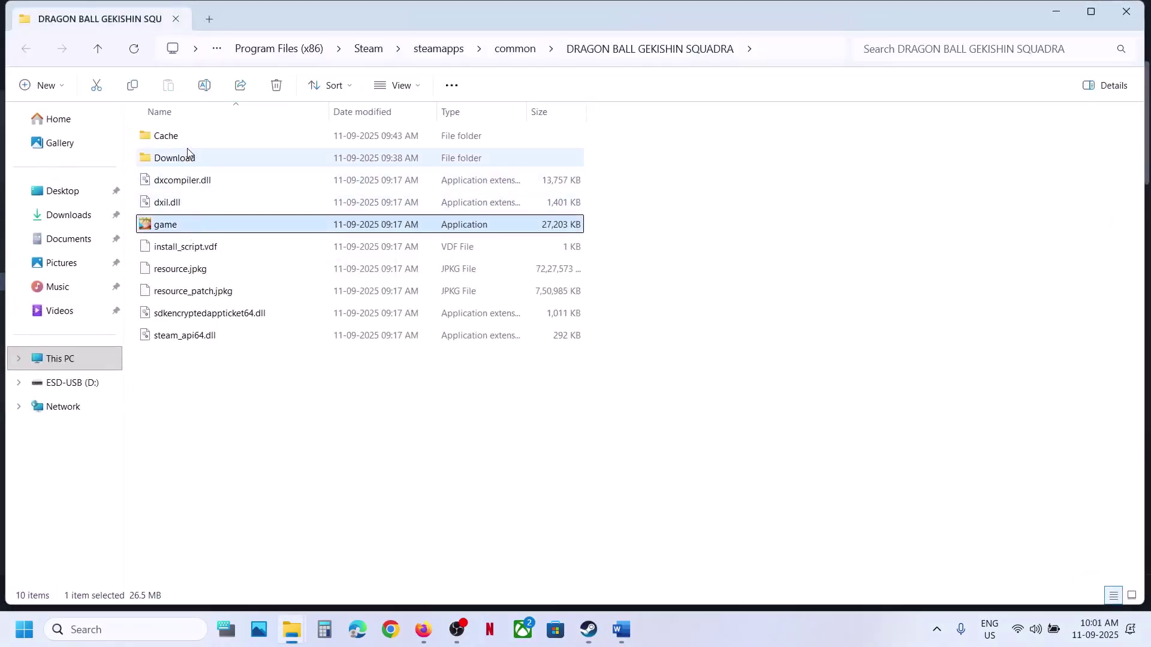
pyautogui.rightClick(188, 226)
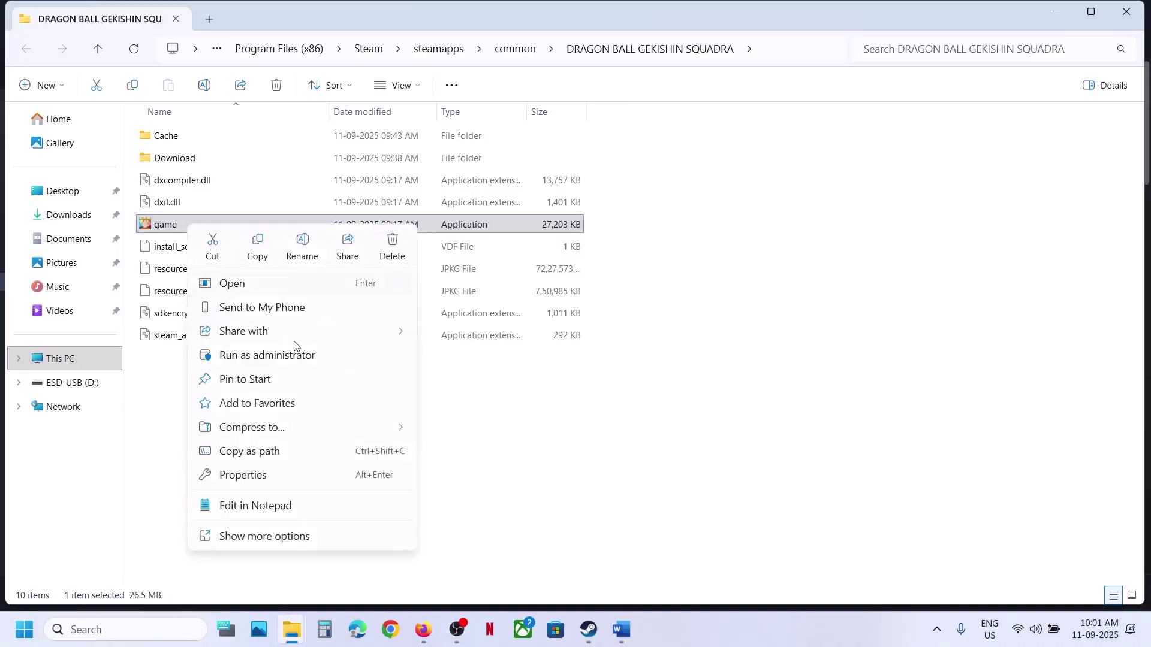
pyautogui.click(256, 473)
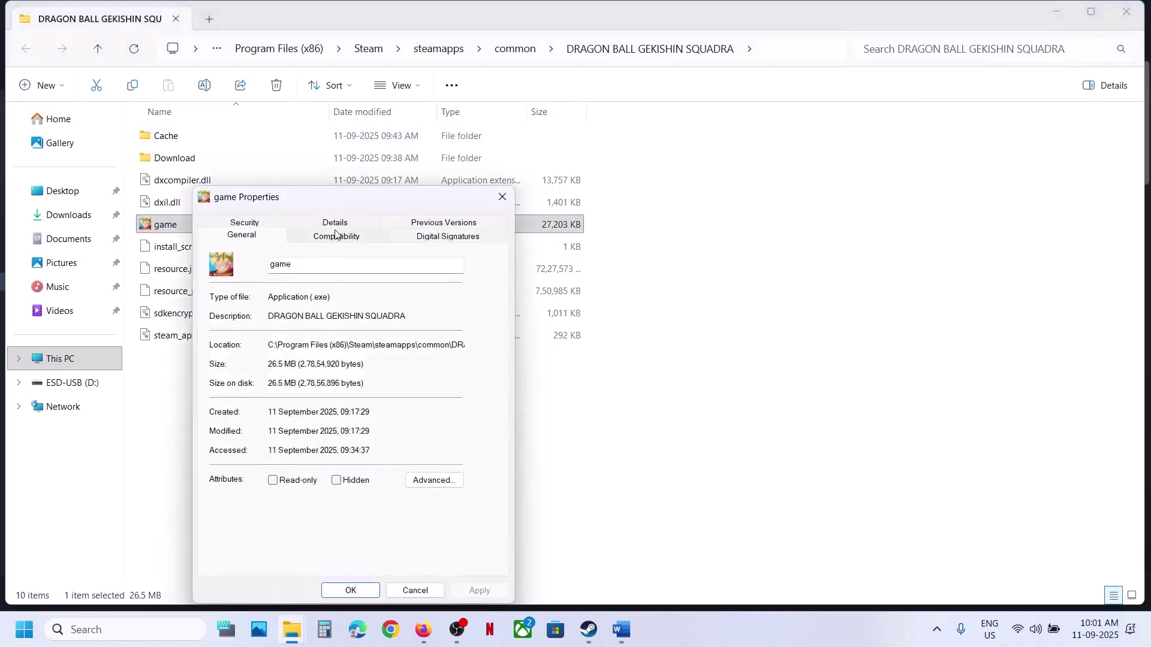
pyautogui.click(336, 234)
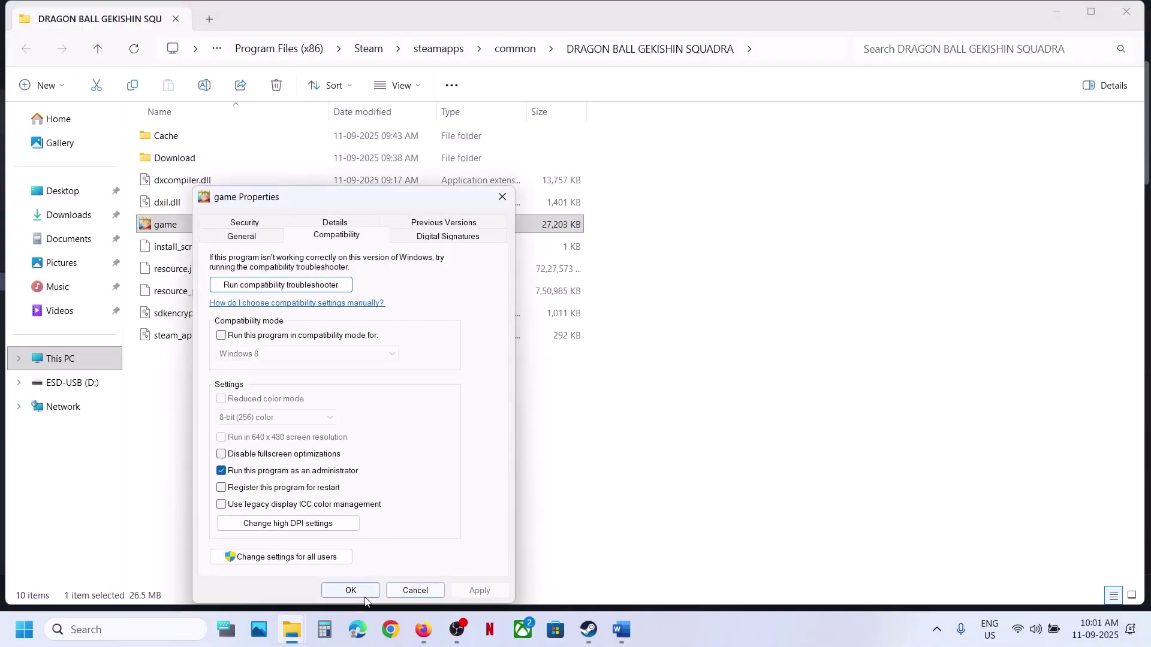
pyautogui.click(351, 590)
# - Reopen the game application's compatibility properties, and enable and apply compatibility mode for Windows 8
pyautogui.rightClick(182, 230)
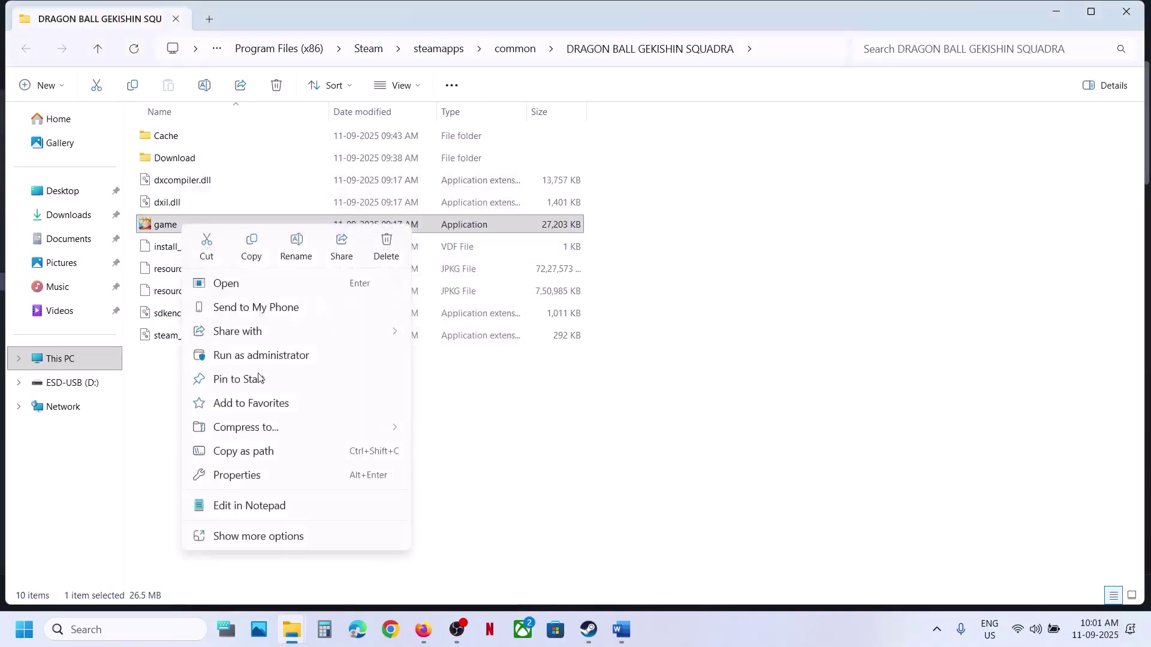
pyautogui.click(251, 475)
pyautogui.click(317, 239)
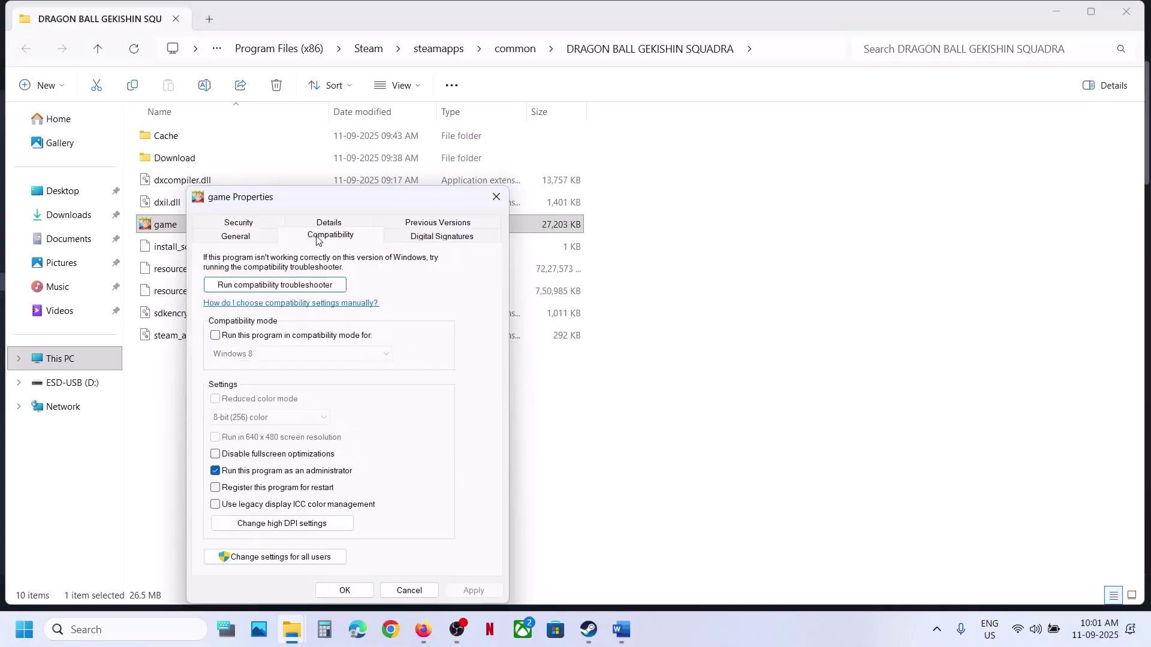
pyautogui.click(216, 336)
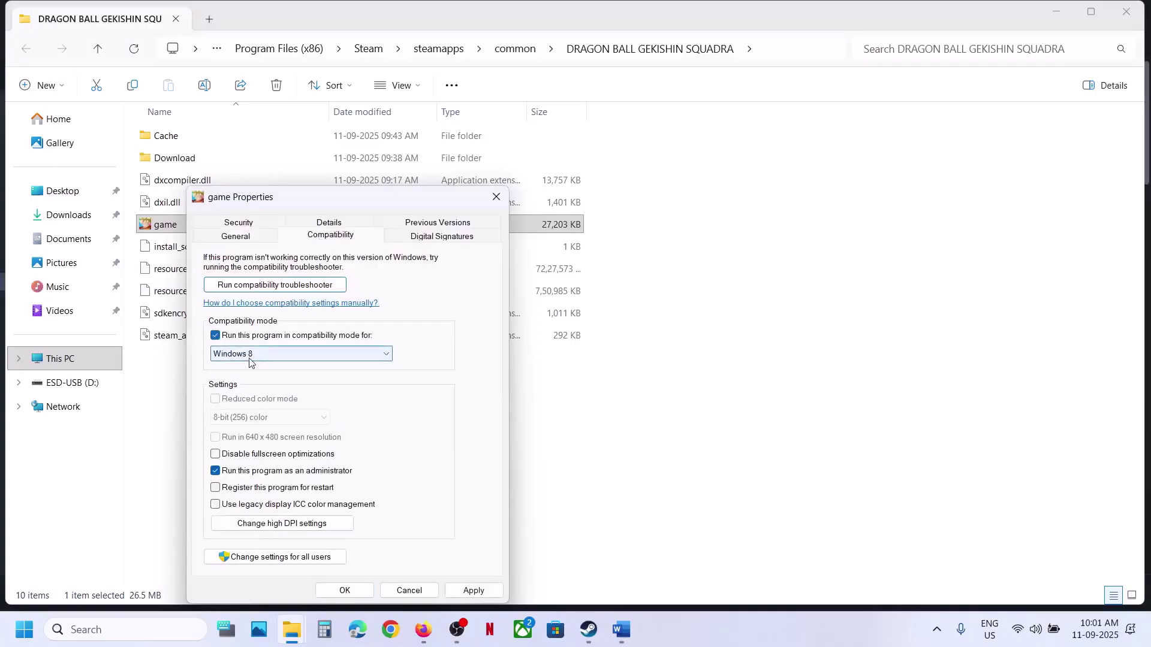
pyautogui.click(447, 589)
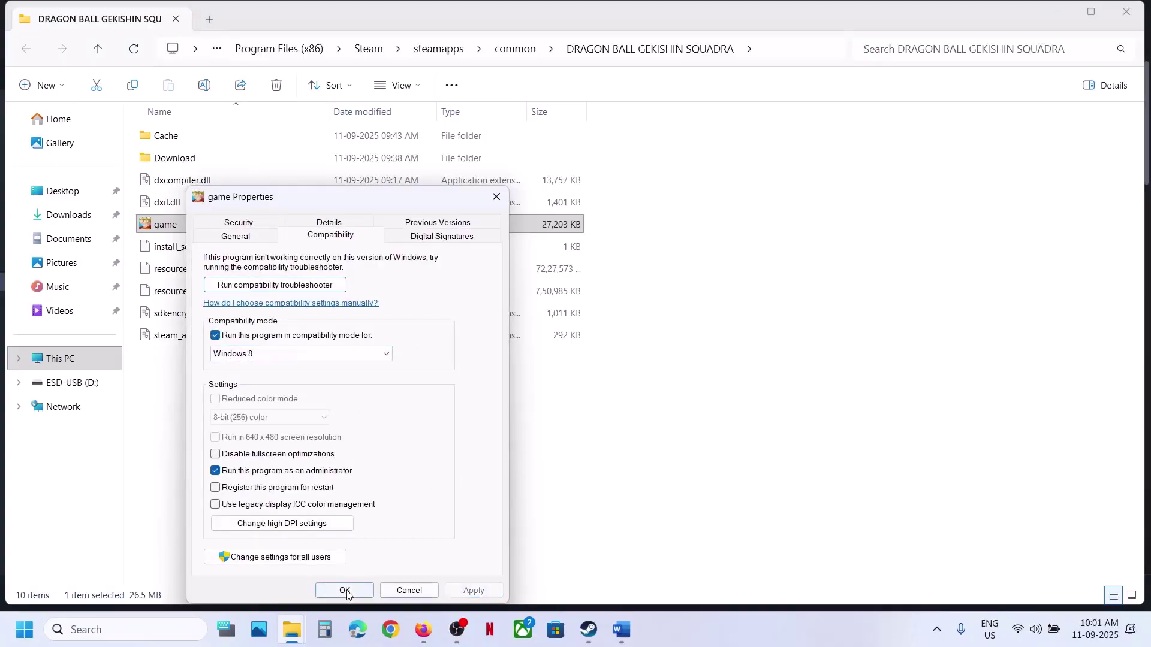
# - Set the compatibility mode to Windows 7, disable fullscreen optimizations, and apply and confirm both settings
pyautogui.click(254, 348)
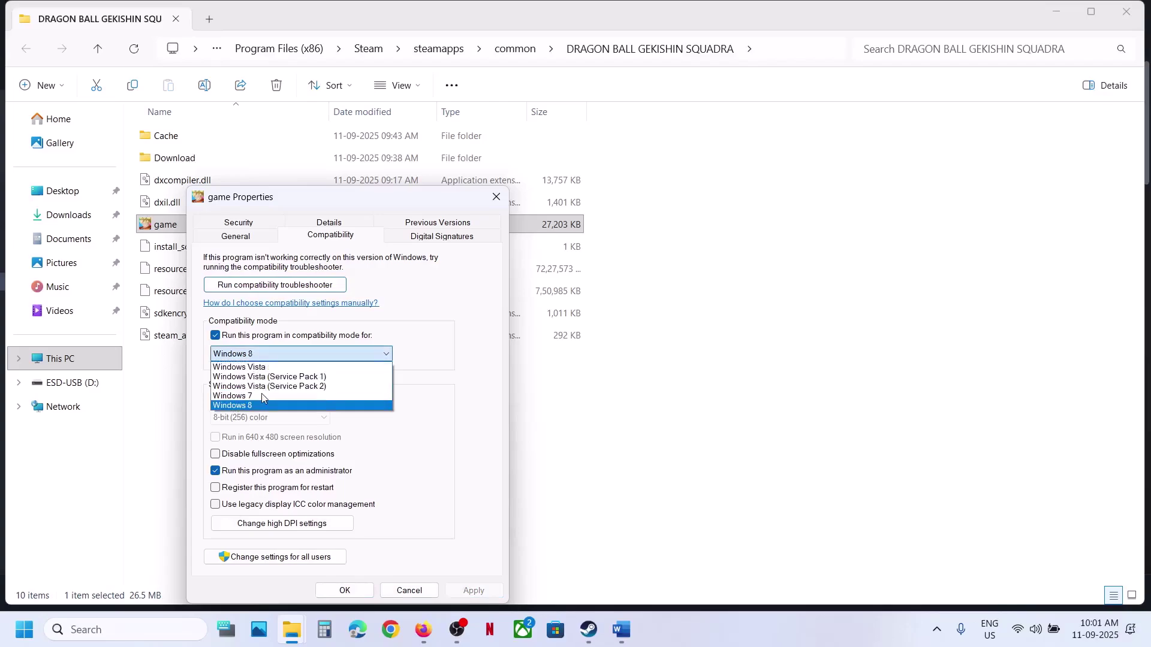
pyautogui.click(264, 392)
pyautogui.click(473, 591)
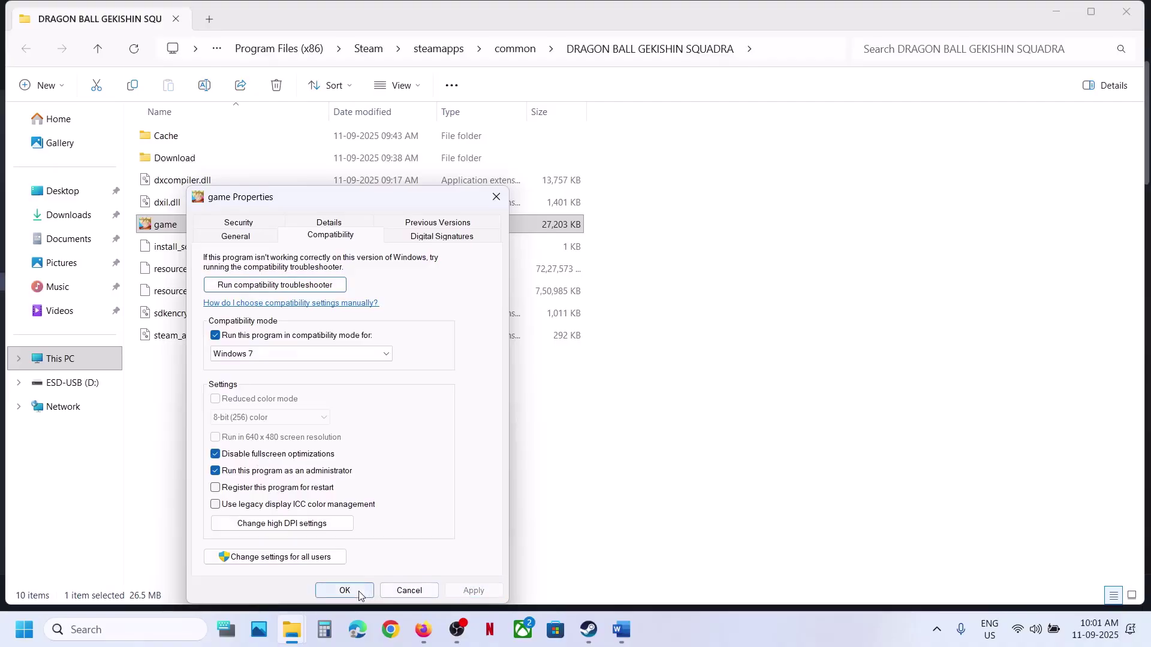
pyautogui.click(344, 590)
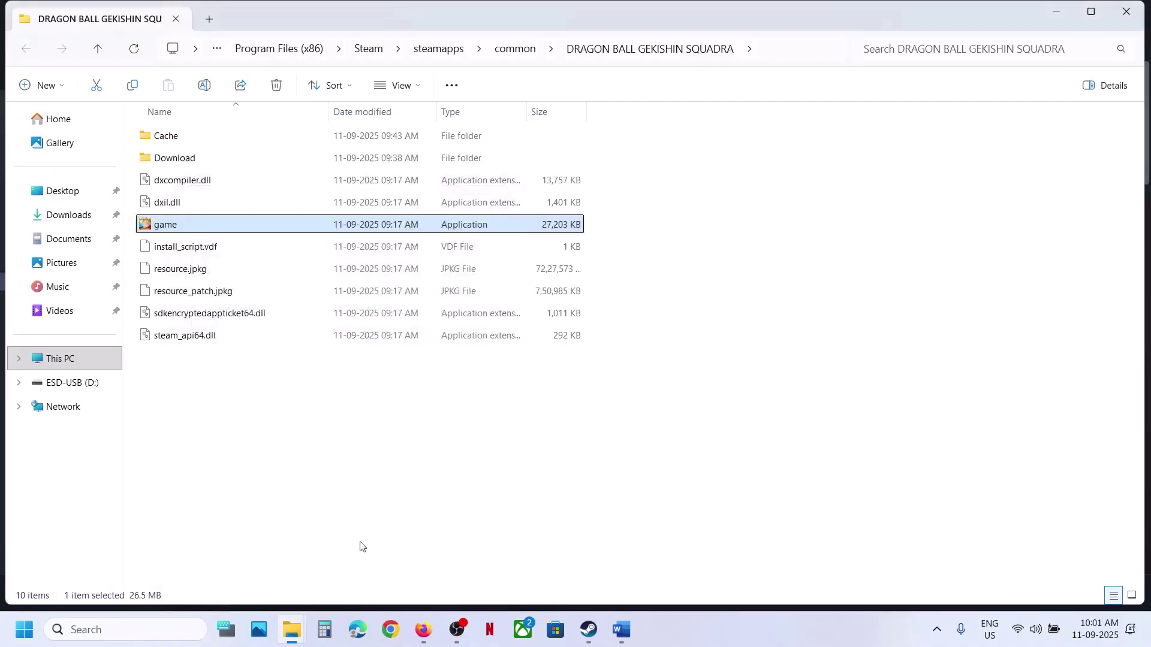
# - Turn off compatibility mode and Disable fullscreen optimizations for the game application, and apply the changes
pyautogui.rightClick(178, 229)
pyautogui.click(240, 476)
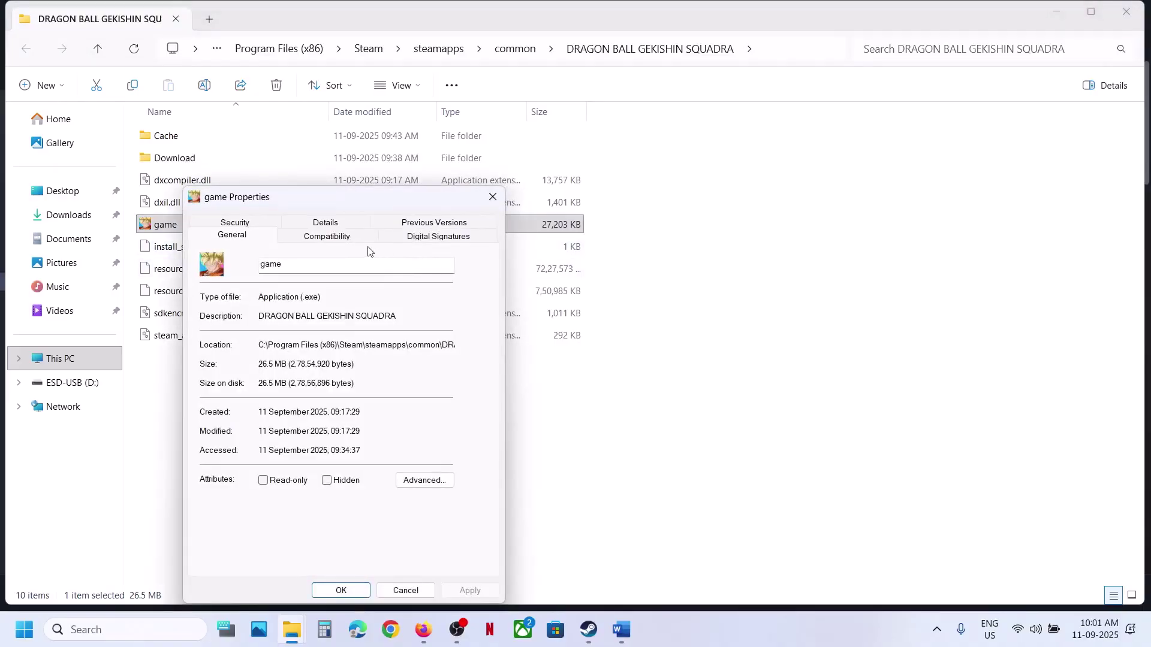
pyautogui.click(352, 243)
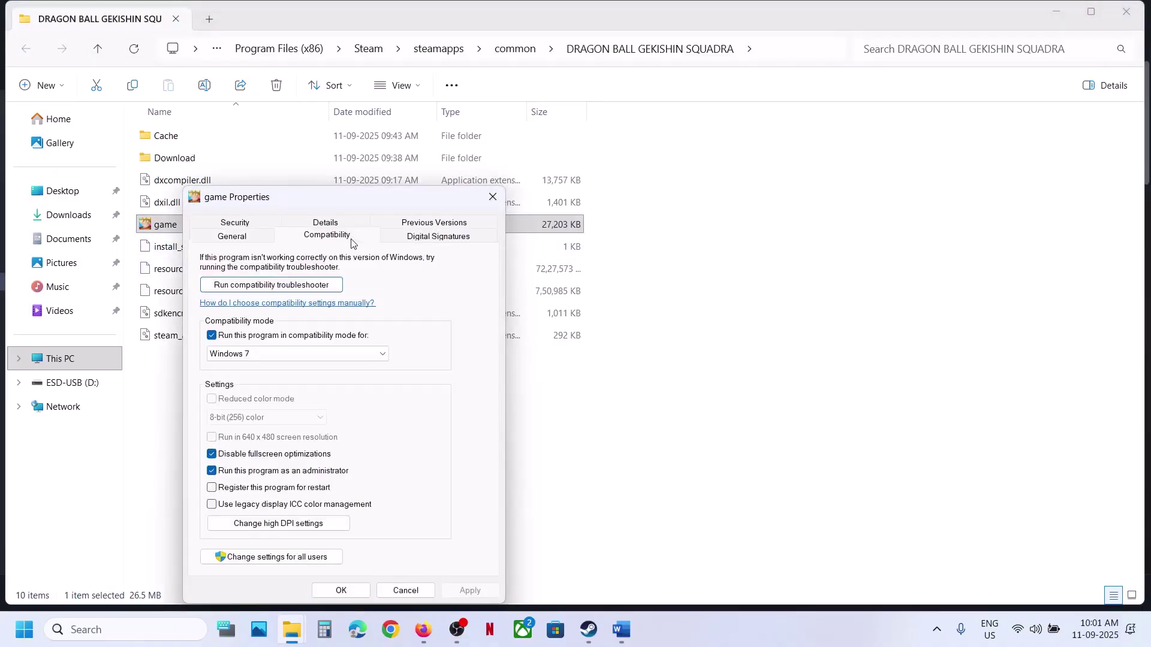
pyautogui.click(212, 335)
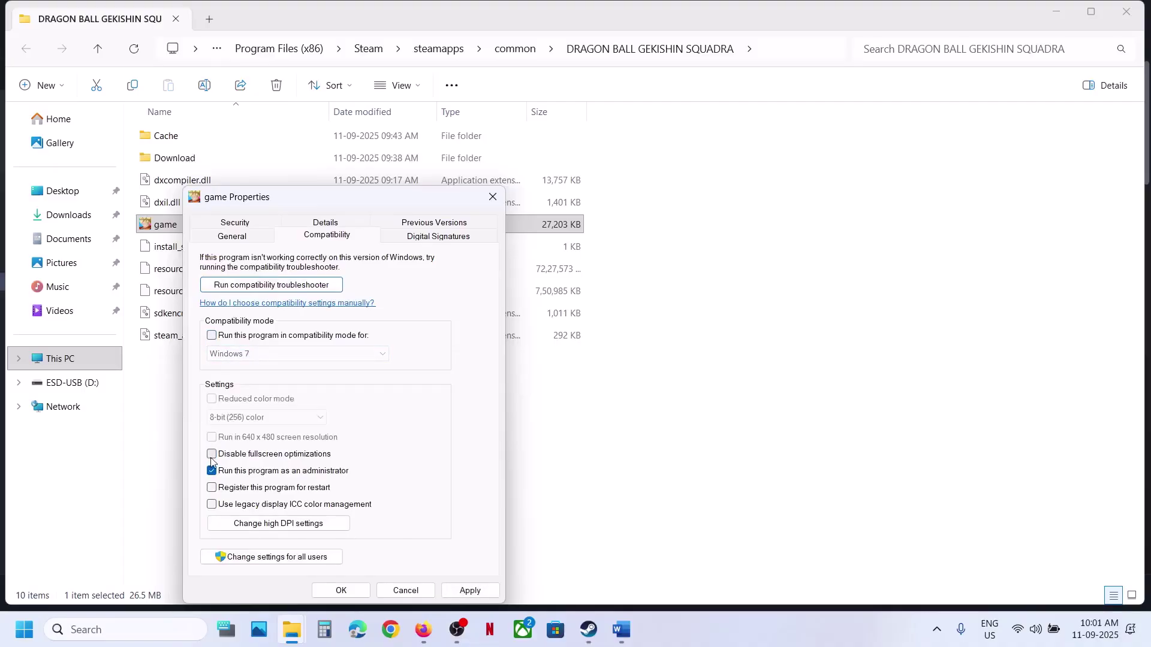
pyautogui.click(470, 591)
pyautogui.click(350, 592)
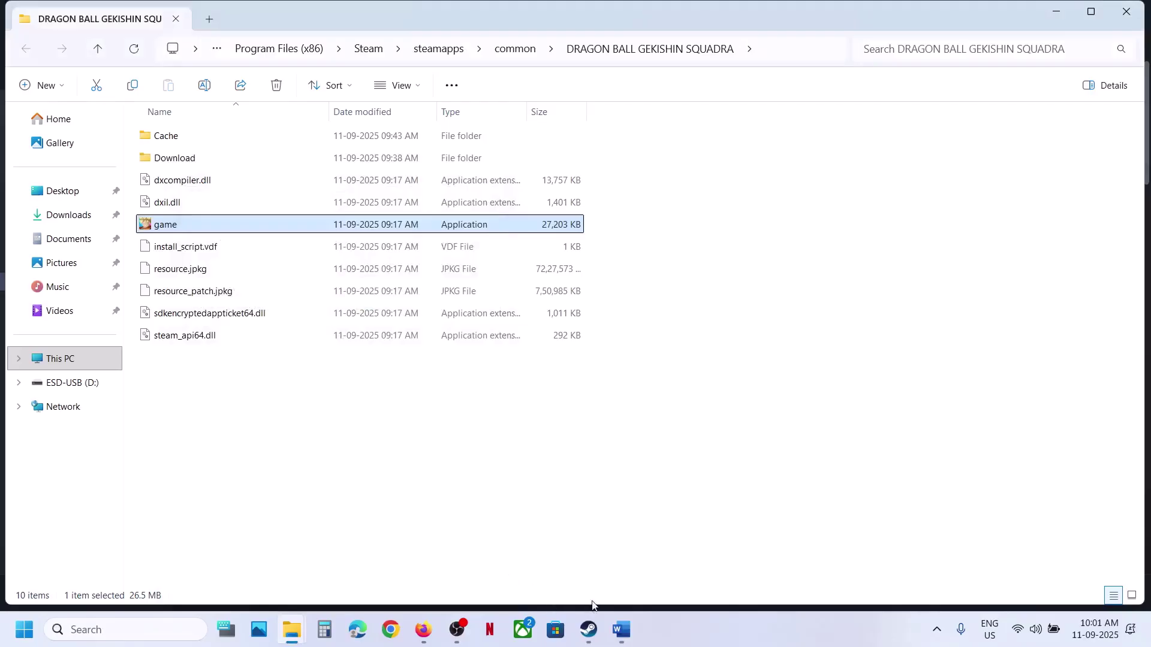
# - Set the launch options of DRAGON BALL GEKISHIN SQUADRA to -dx11 in Steam, launch the game, and switch back to Steam
pyautogui.click(588, 629)
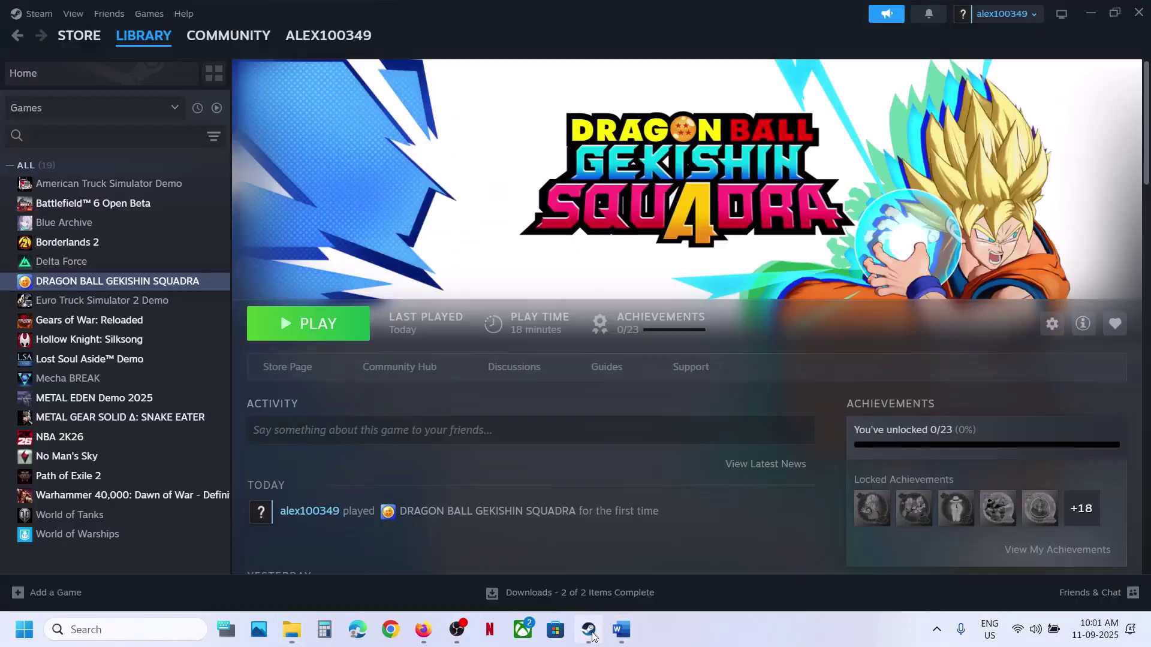
pyautogui.rightClick(141, 283)
pyautogui.click(174, 400)
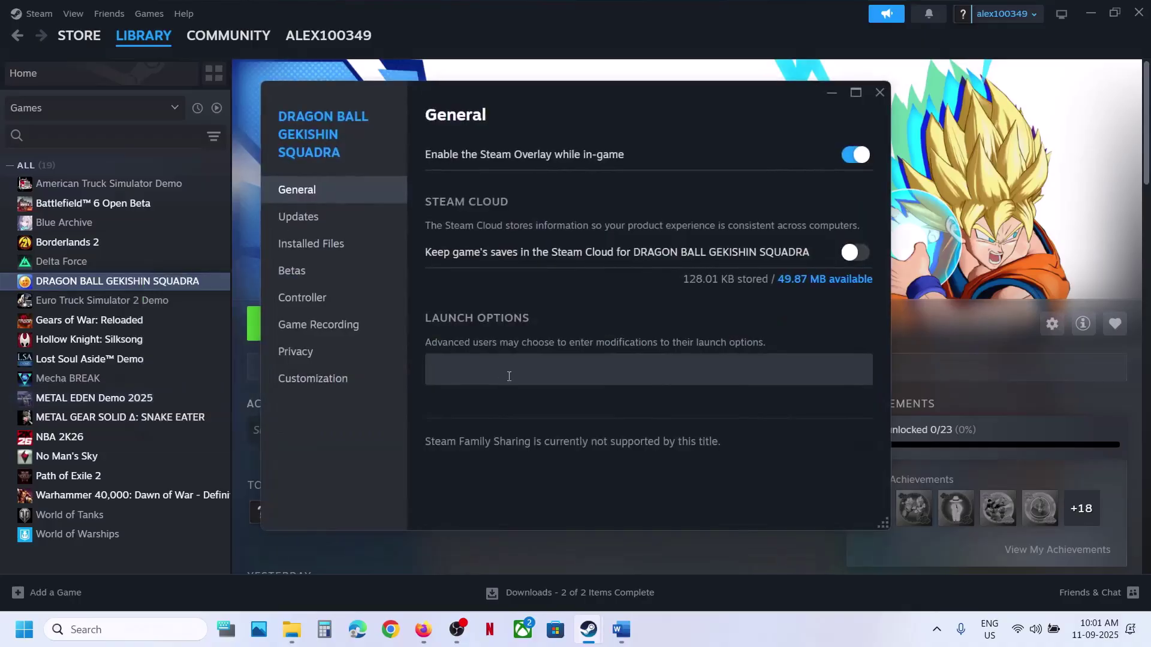
pyautogui.click(491, 373)
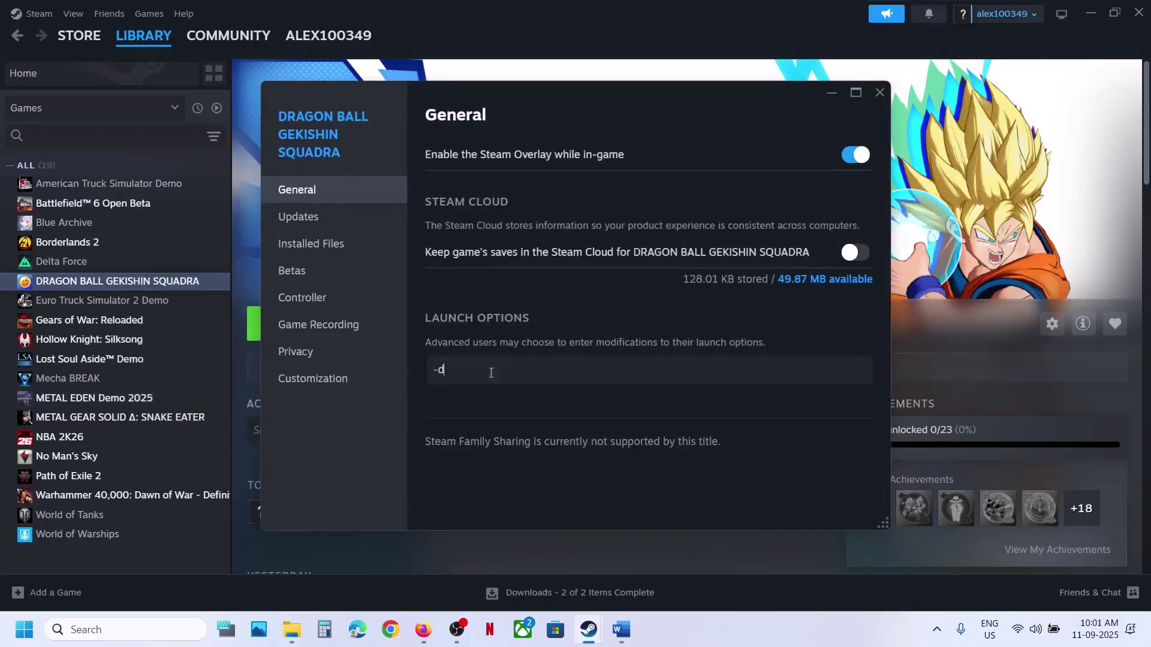
pyautogui.write('-dx11')
pyautogui.click(590, 425)
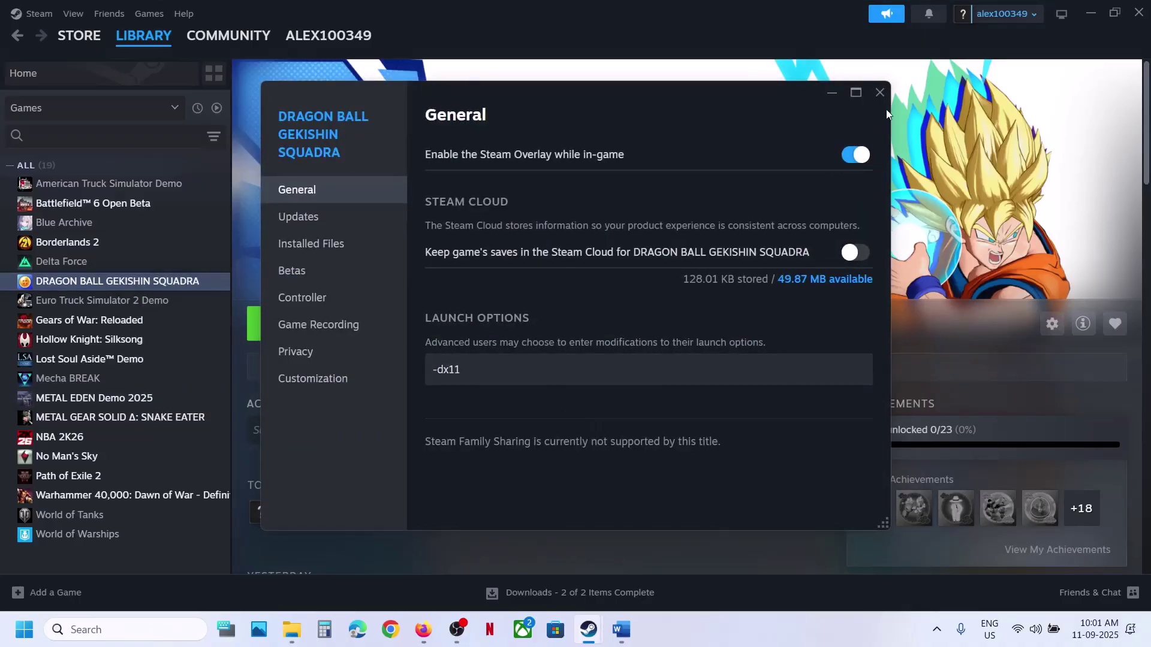
pyautogui.click(878, 93)
pyautogui.click(340, 326)
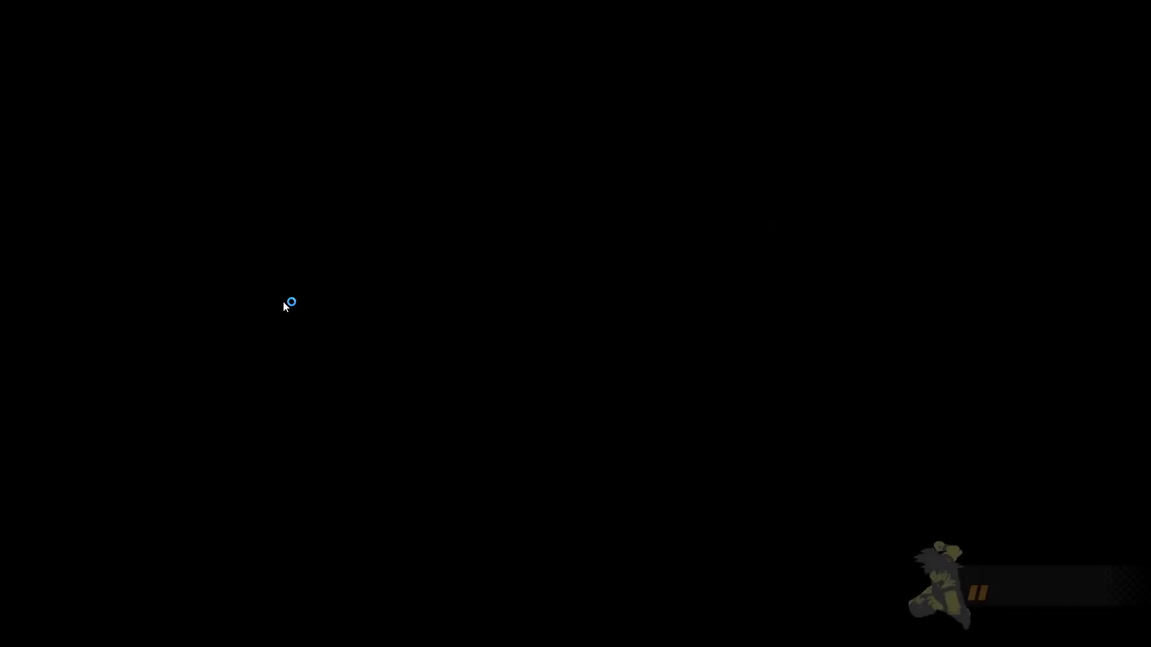
pyautogui.hotkey('alt', 'Tab')
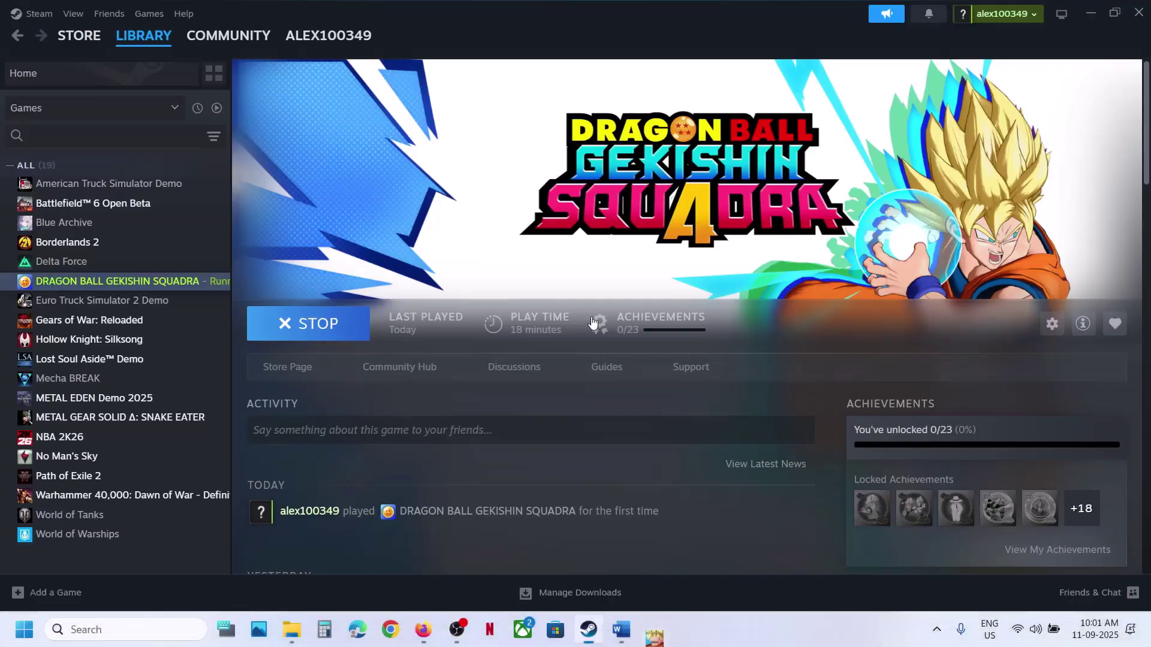
# - Reopen the game's Steam properties and set the launch options to -dx12
pyautogui.rightClick(199, 282)
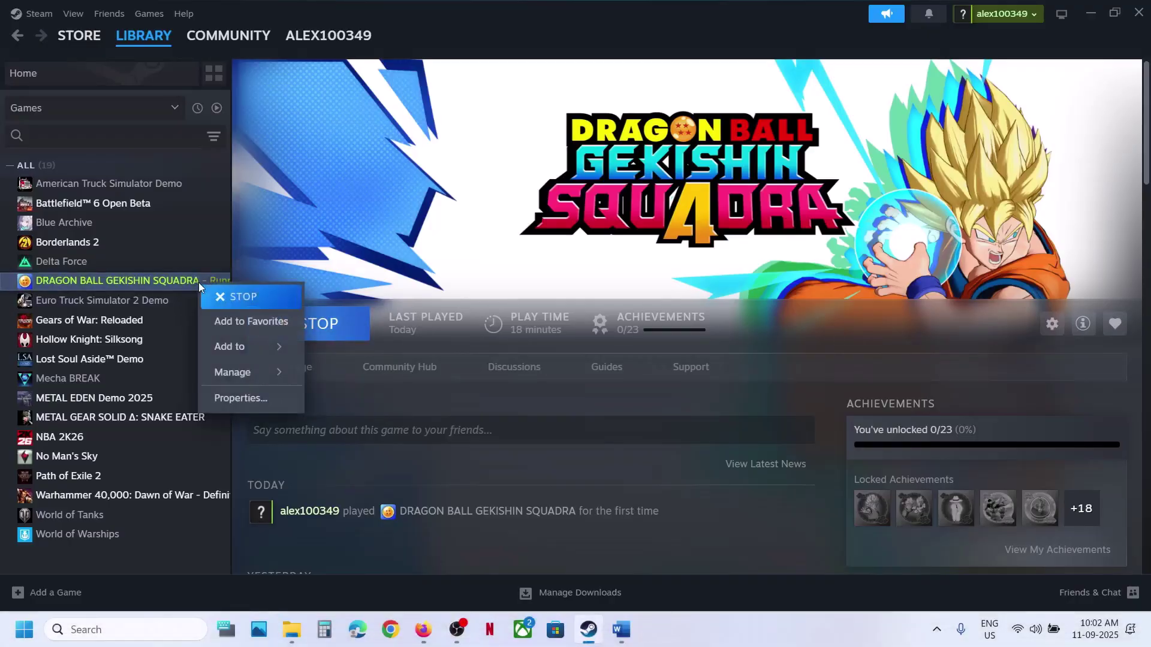
pyautogui.click(241, 398)
pyautogui.moveTo(483, 375); pyautogui.dragTo(405, 376)
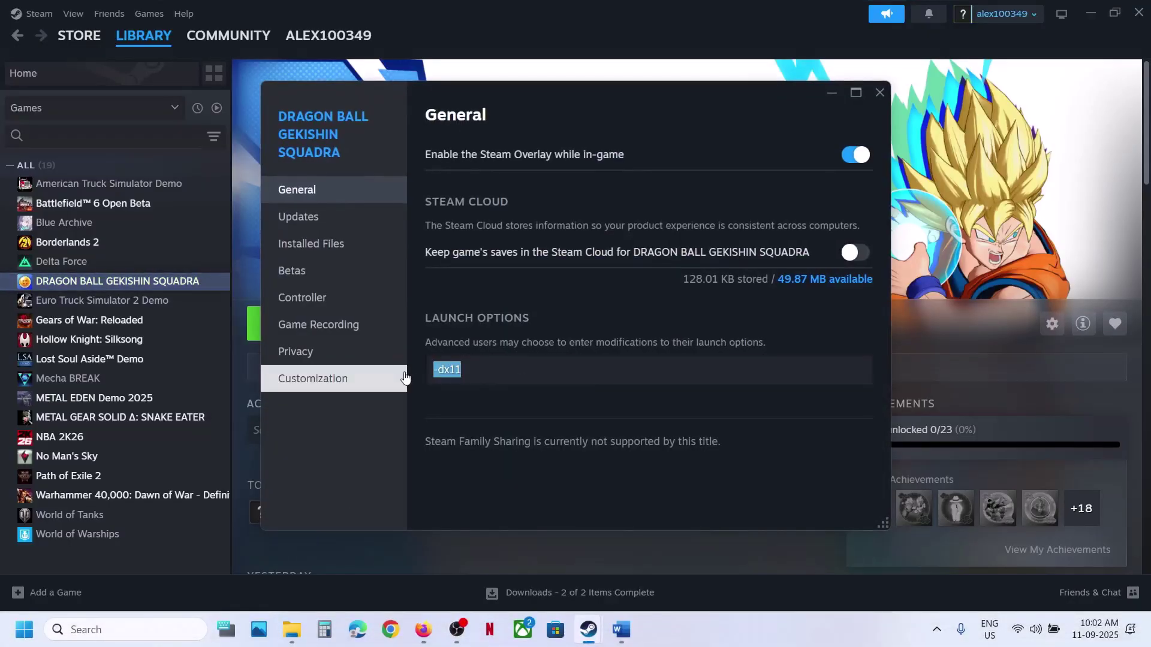
pyautogui.write('-')
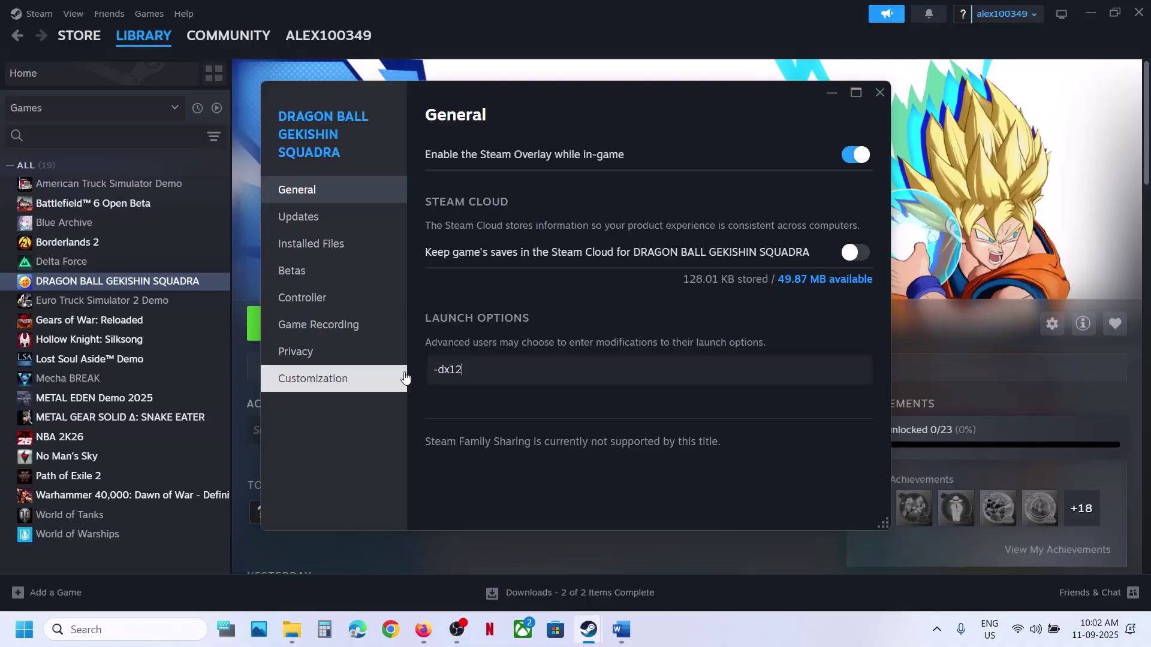
pyautogui.click(503, 415)
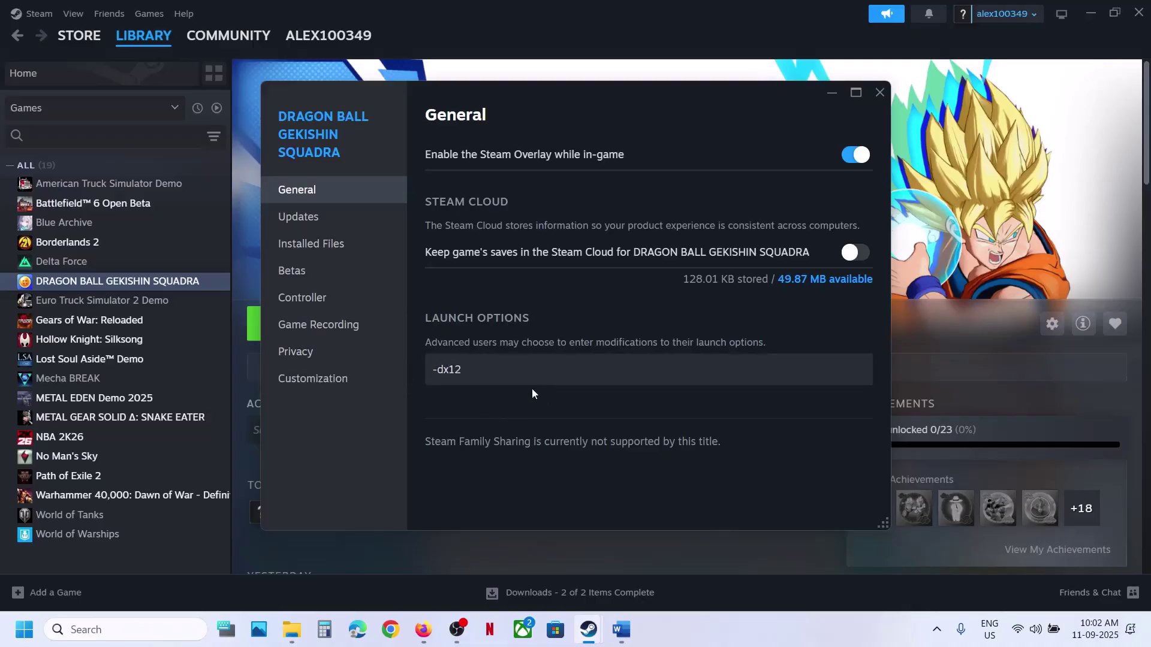
# - Clear the game's launch options and close its properties window
pyautogui.tripleClick(514, 376)
pyautogui.press('BackSpace')
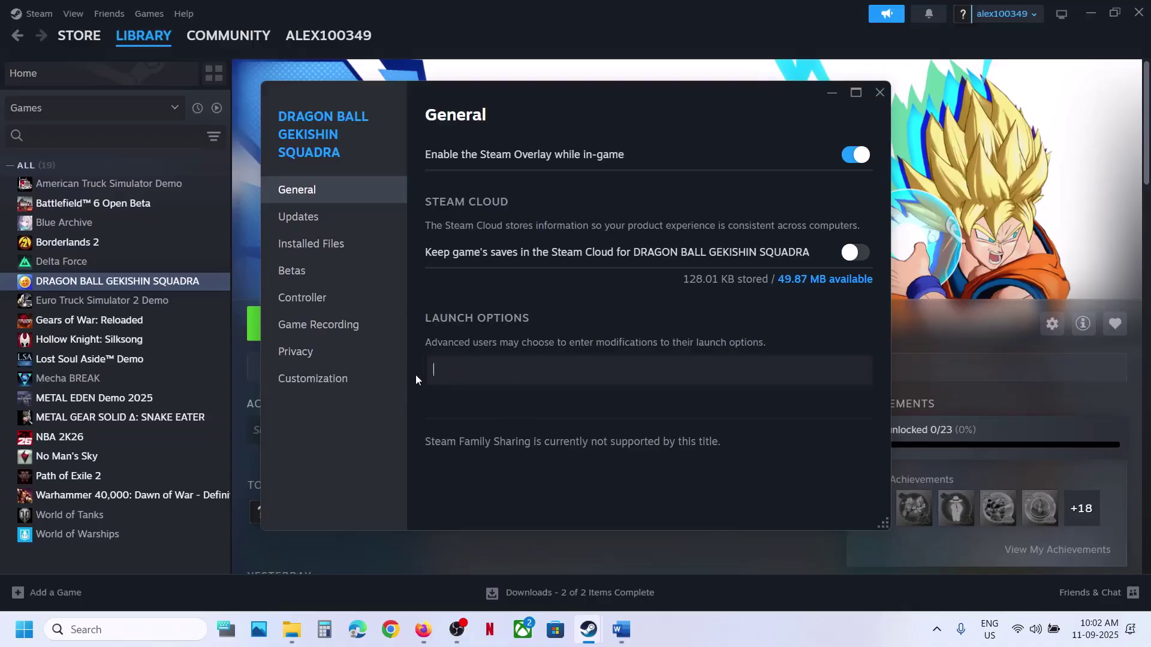
pyautogui.click(881, 93)
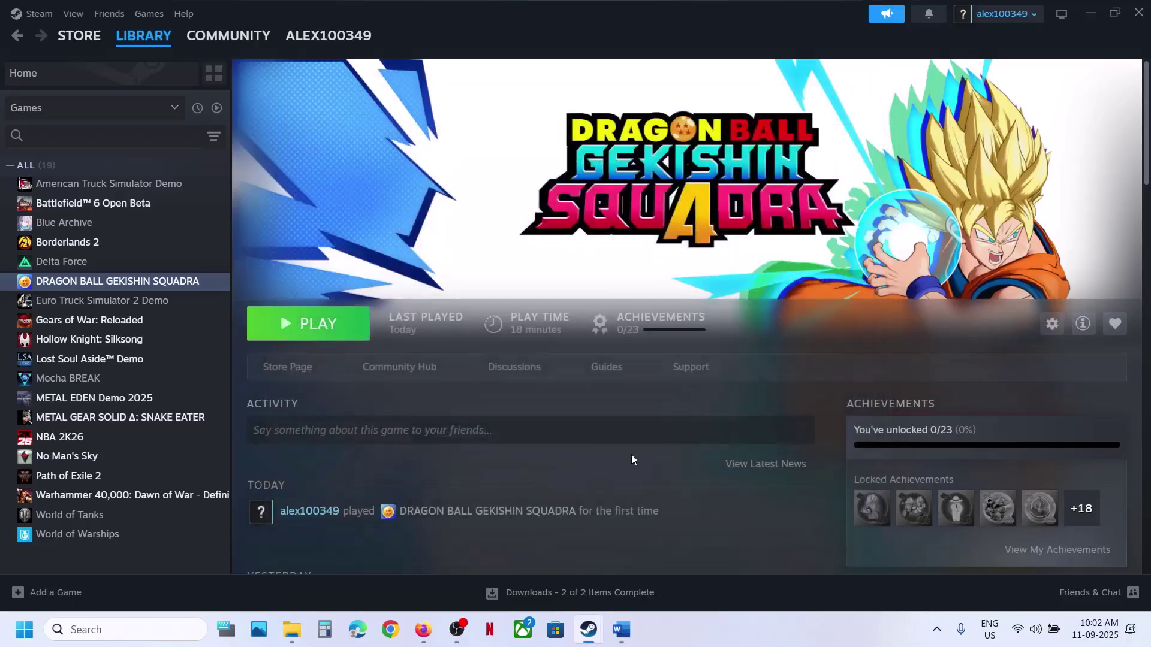
# - Switch to the Word document, append ", -dx11/-dx12" to the end of Step 9 and save it
pyautogui.click(620, 630)
pyautogui.scroll(-1, 524, 386)
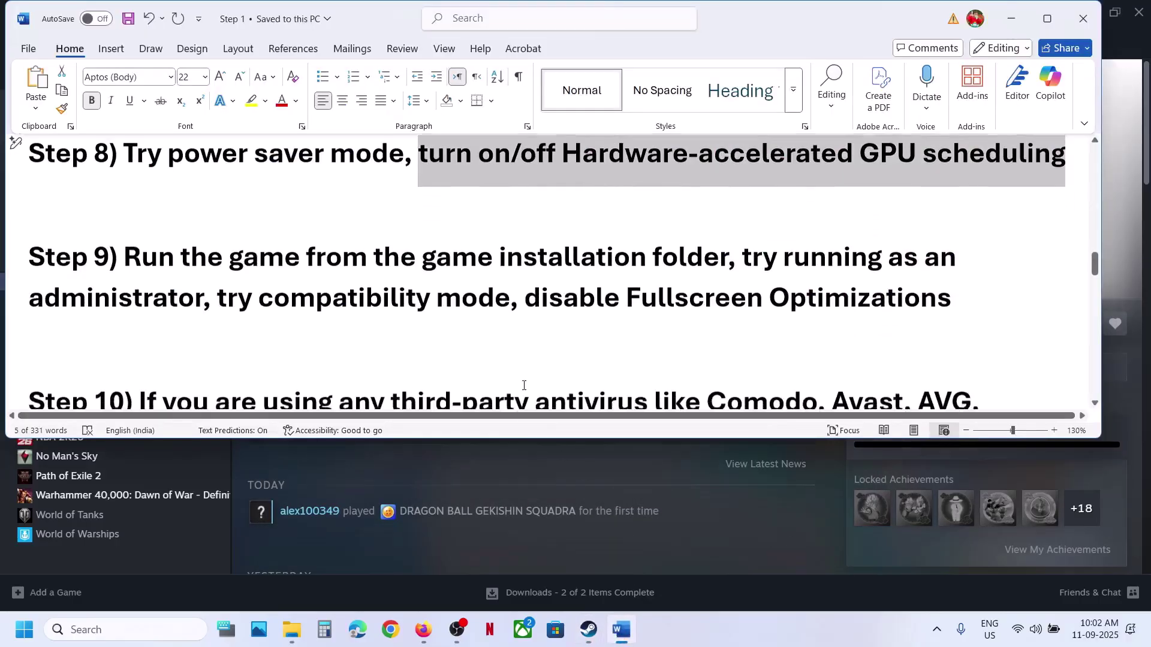
pyautogui.click(959, 285)
pyautogui.write(', ')
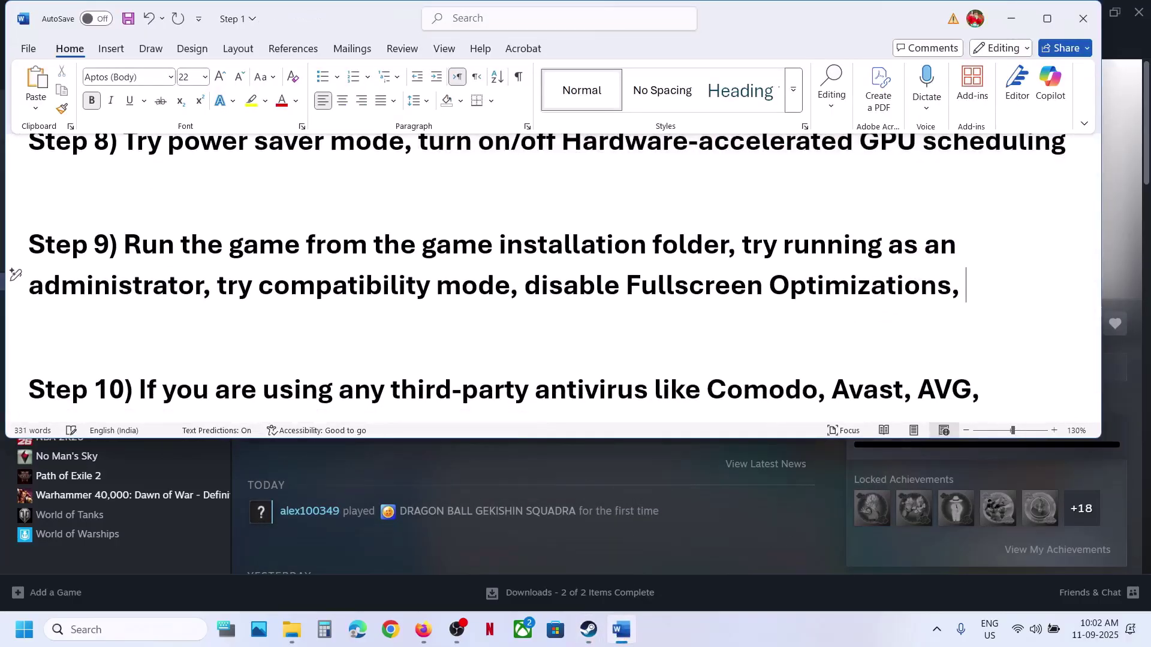
pyautogui.write('-dx11/-')
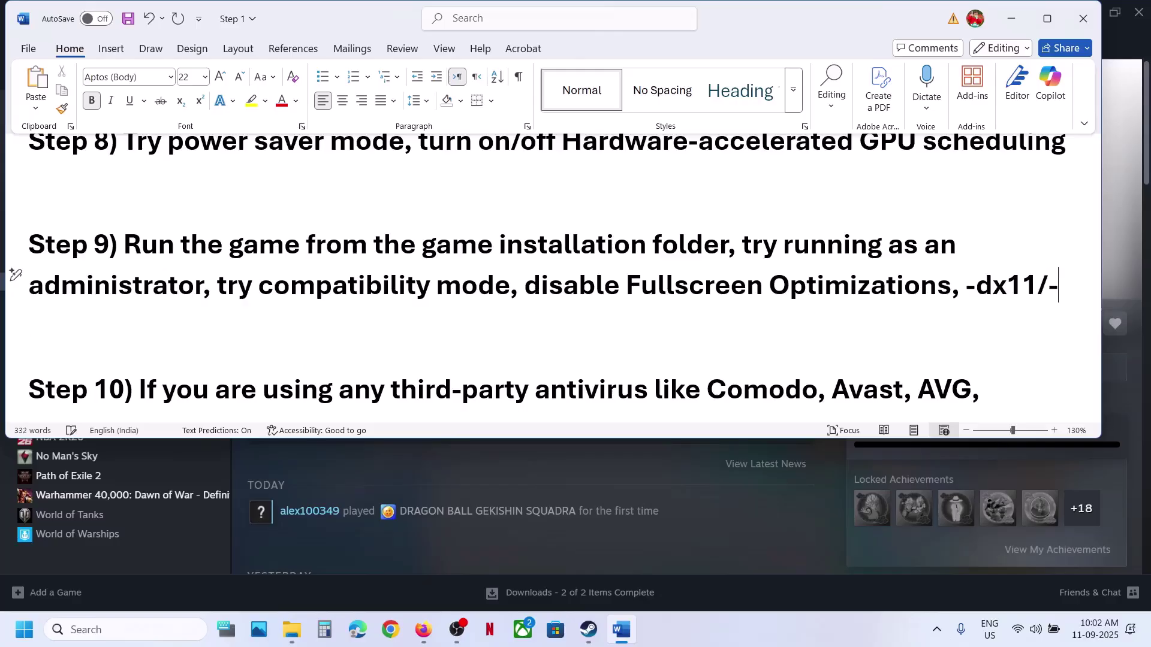
pyautogui.write('dx12')
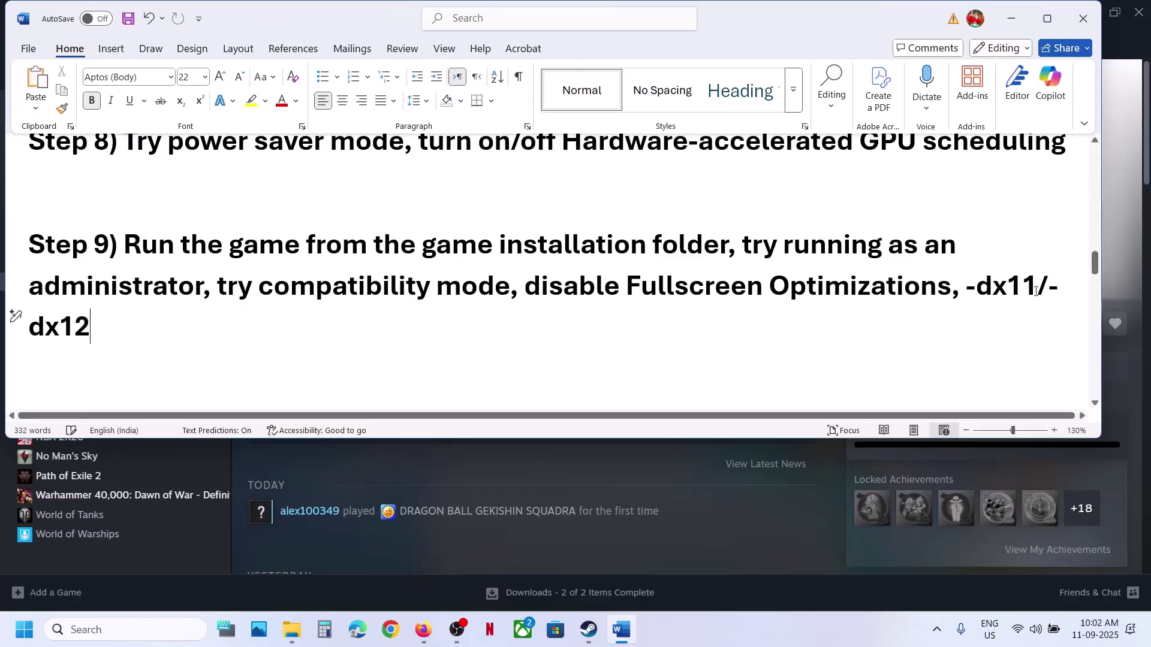
pyautogui.hotkey('ctrl', 's')
# - Review Step 10 and highlight the phrase about allowing the game exe to the antivirus program
pyautogui.scroll(-3, 1035, 290)
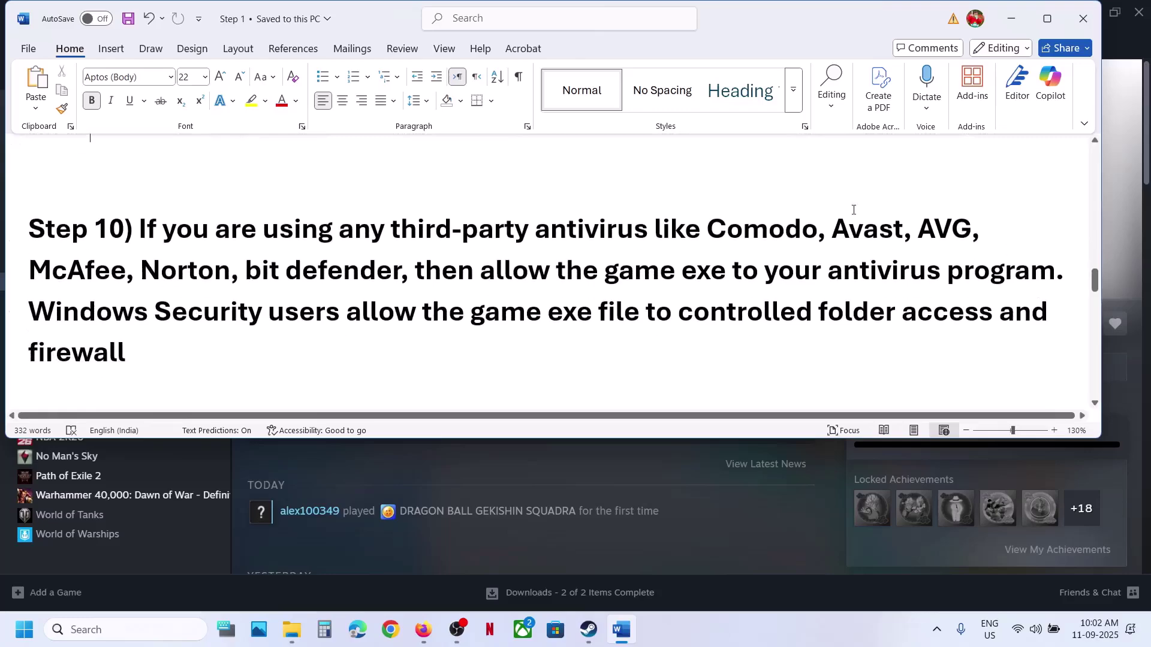
pyautogui.moveTo(532, 238); pyautogui.dragTo(667, 279)
pyautogui.click(667, 280)
pyautogui.moveTo(513, 268); pyautogui.dragTo(1055, 272)
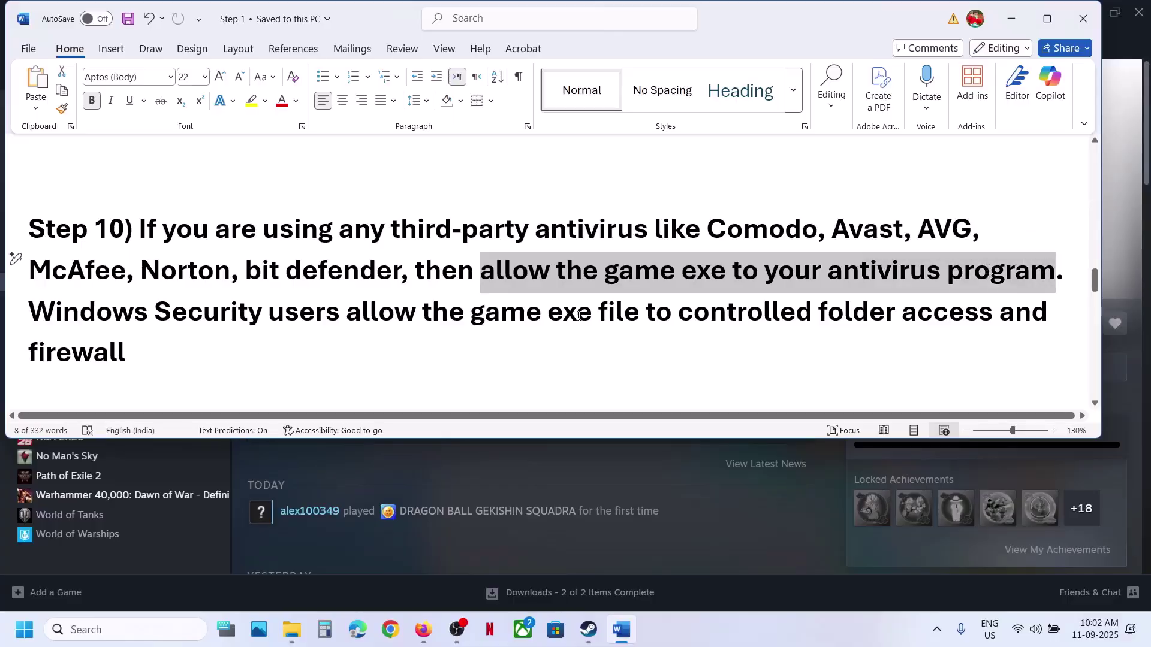
# - Open Windows Security's ransomware protection and bring up the list of apps allowed through Controlled folder access
pyautogui.press('super+i')
pyautogui.click(105, 426)
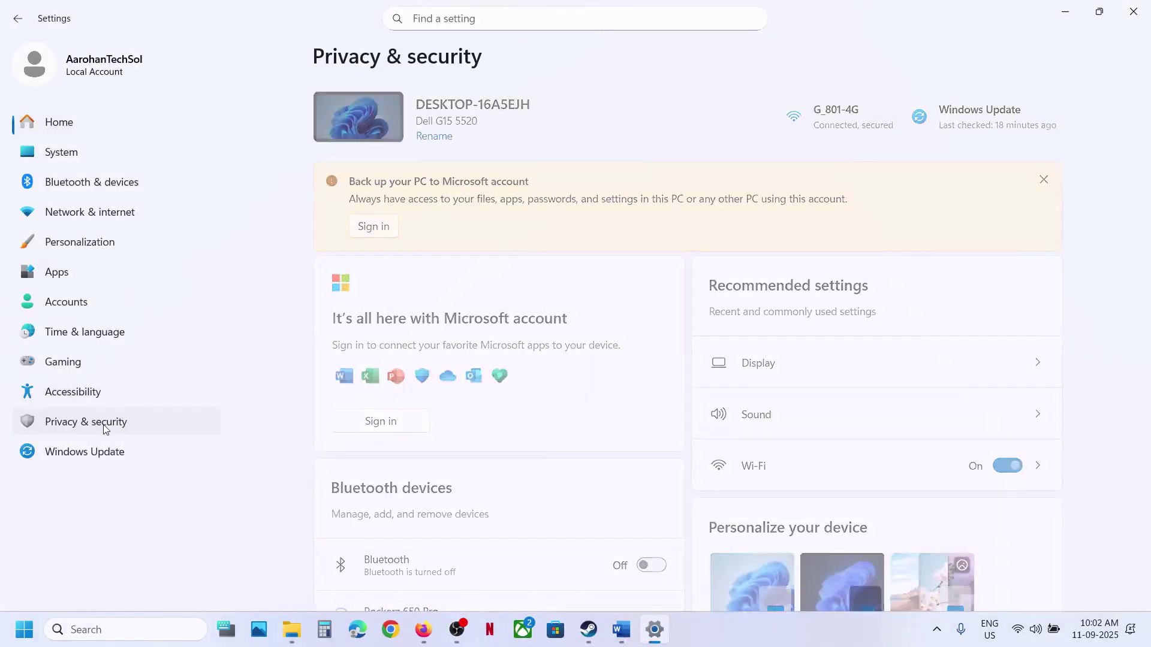
pyautogui.click(542, 133)
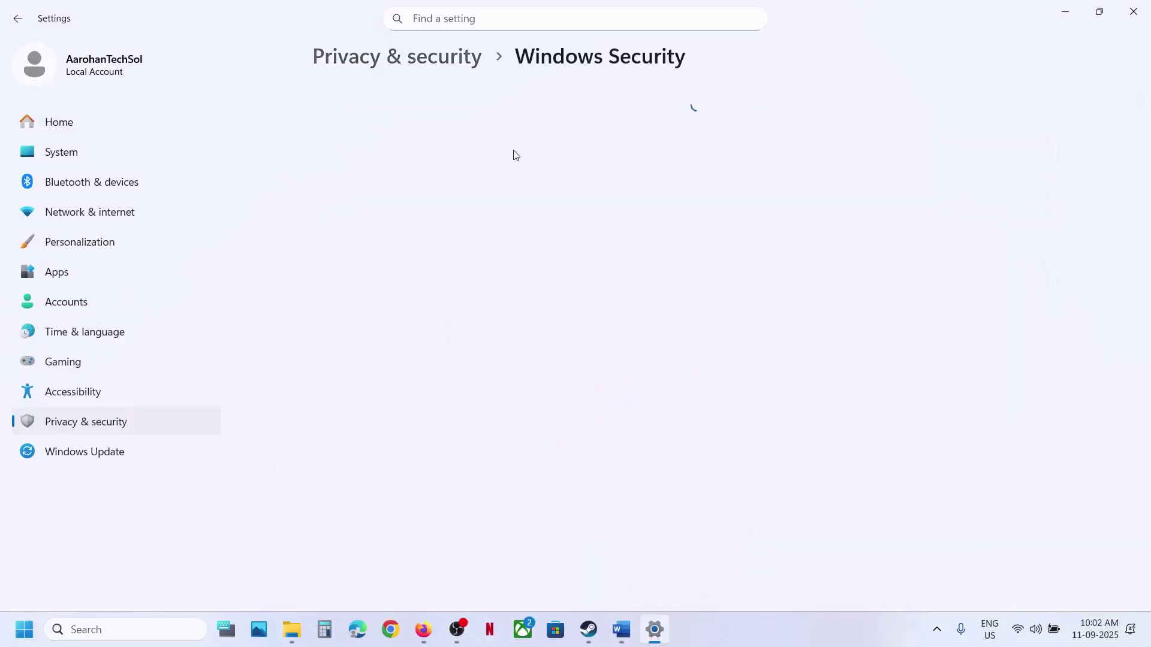
pyautogui.click(577, 203)
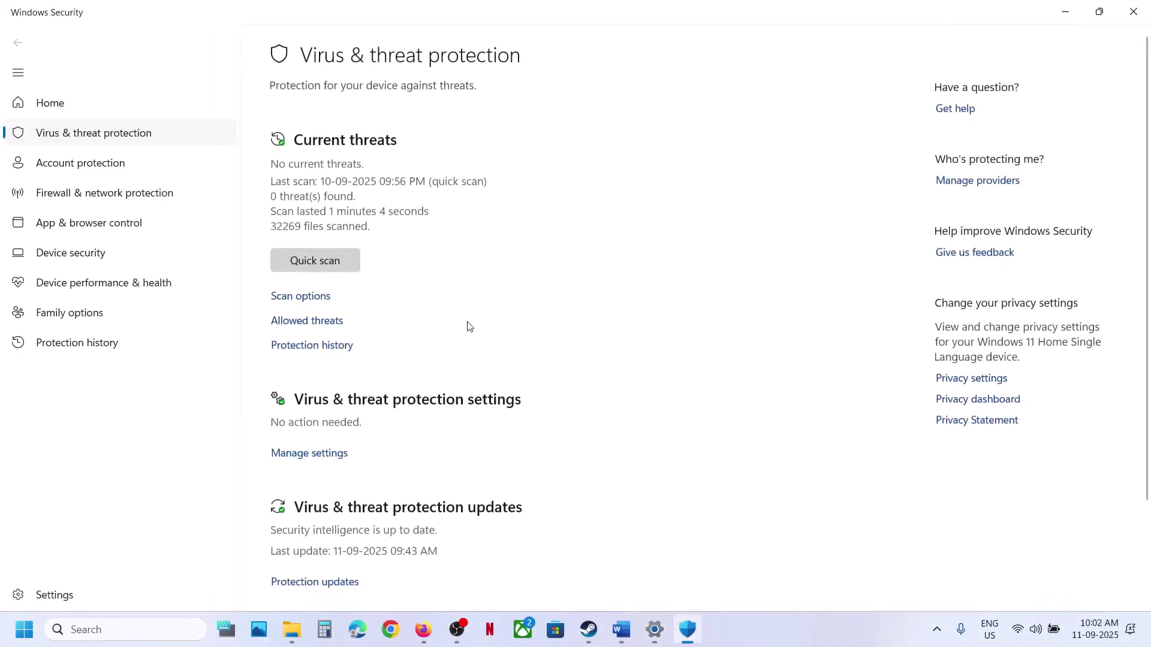
pyautogui.scroll(-3, 470, 326)
pyautogui.click(358, 557)
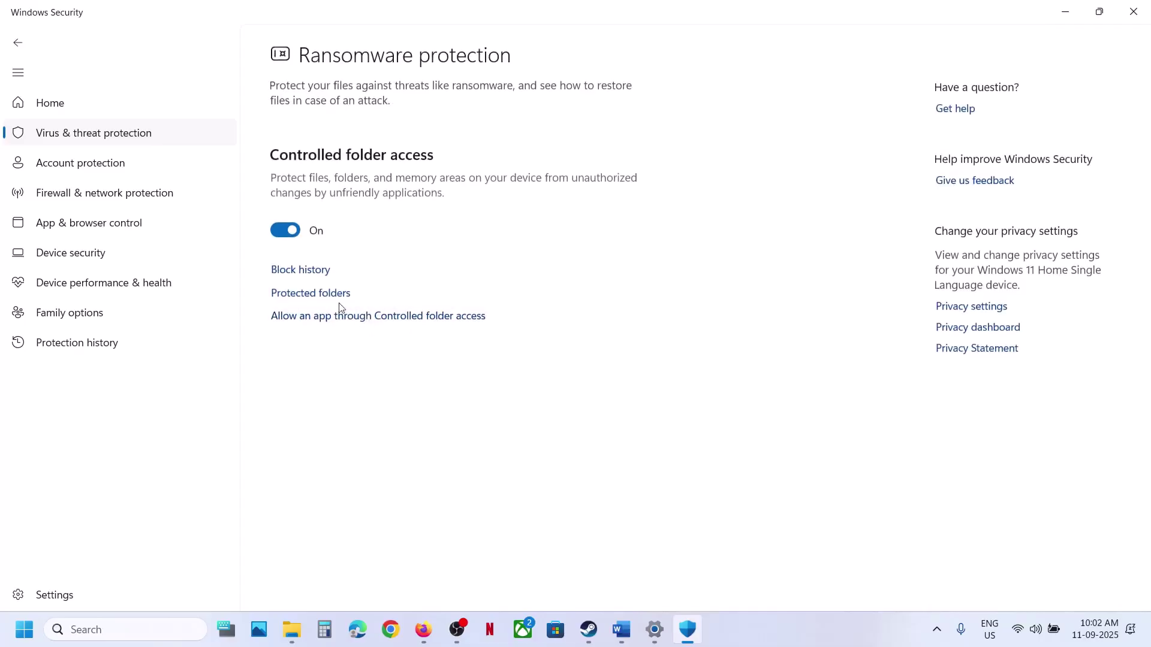
pyautogui.click(327, 316)
pyautogui.click(533, 443)
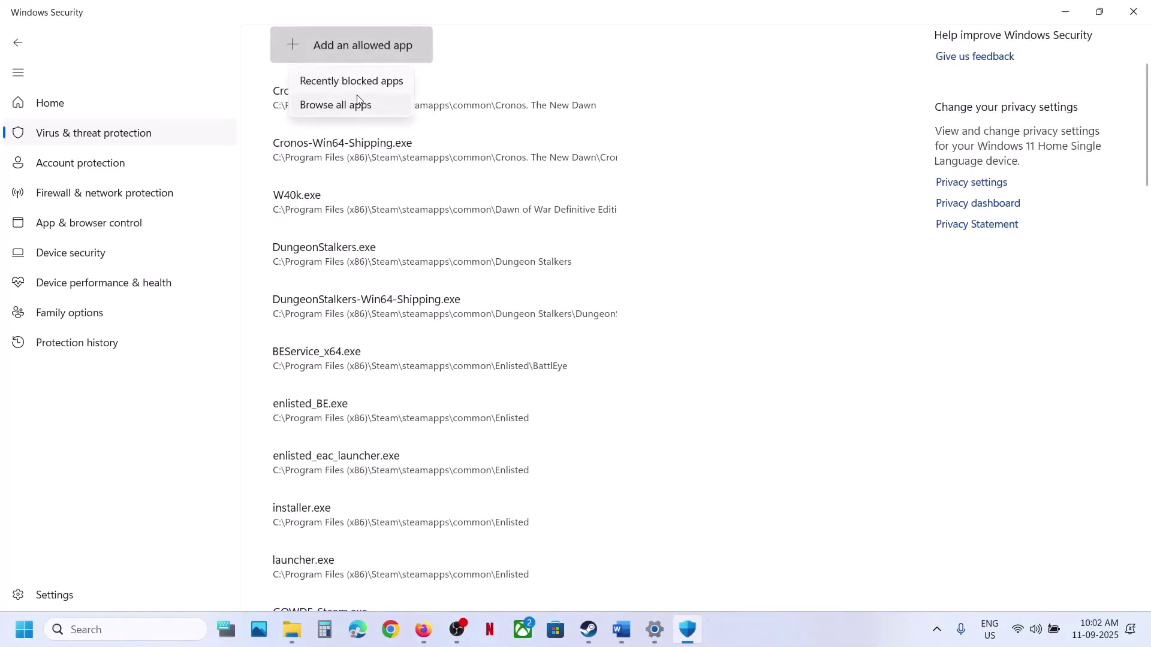
# - Add the game application from the DRAGON BALL GEKISHIN SQUADRA folder to the allowed apps, and close Windows Security and Settings
pyautogui.click(335, 105)
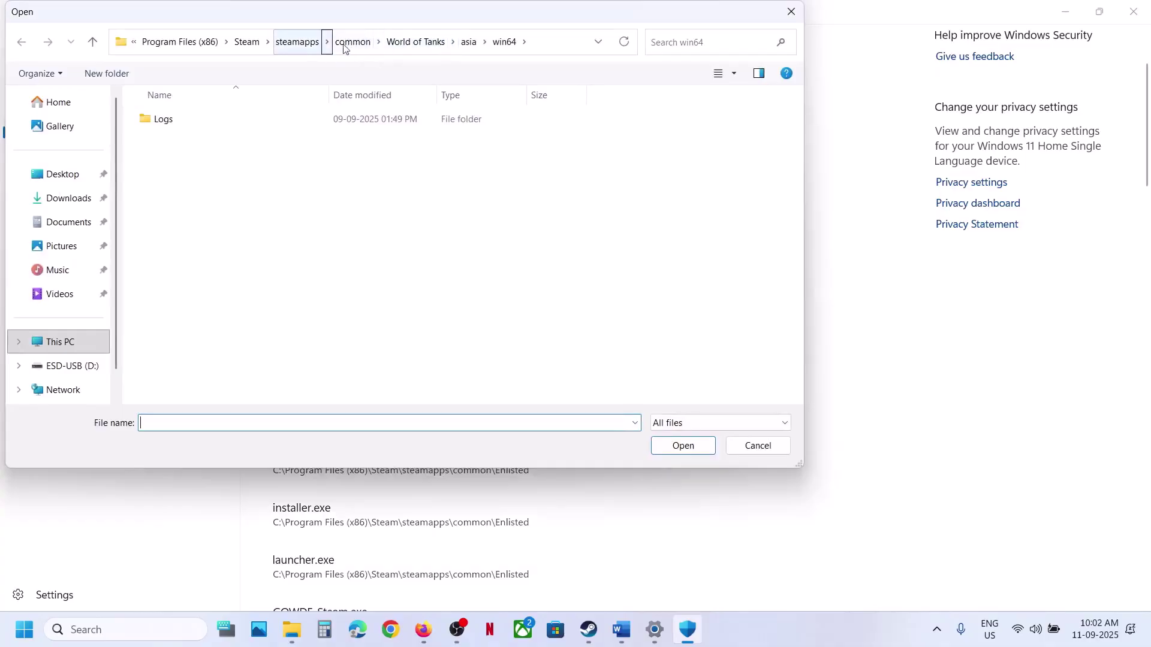
pyautogui.click(354, 42)
pyautogui.doubleClick(239, 122)
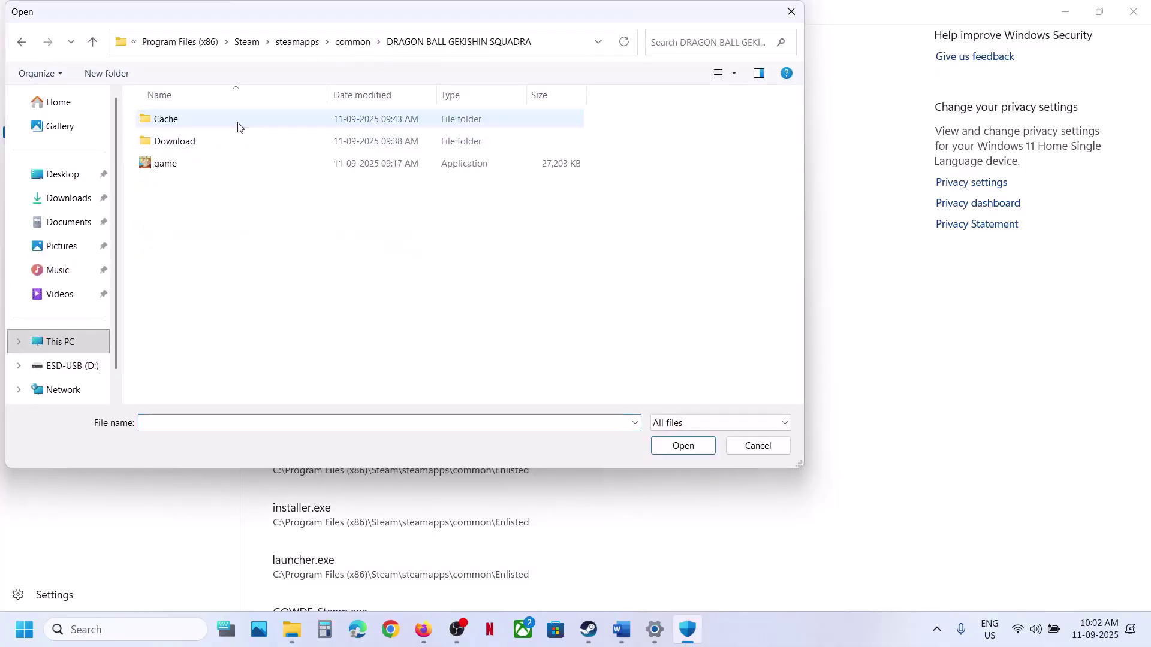
pyautogui.click(191, 165)
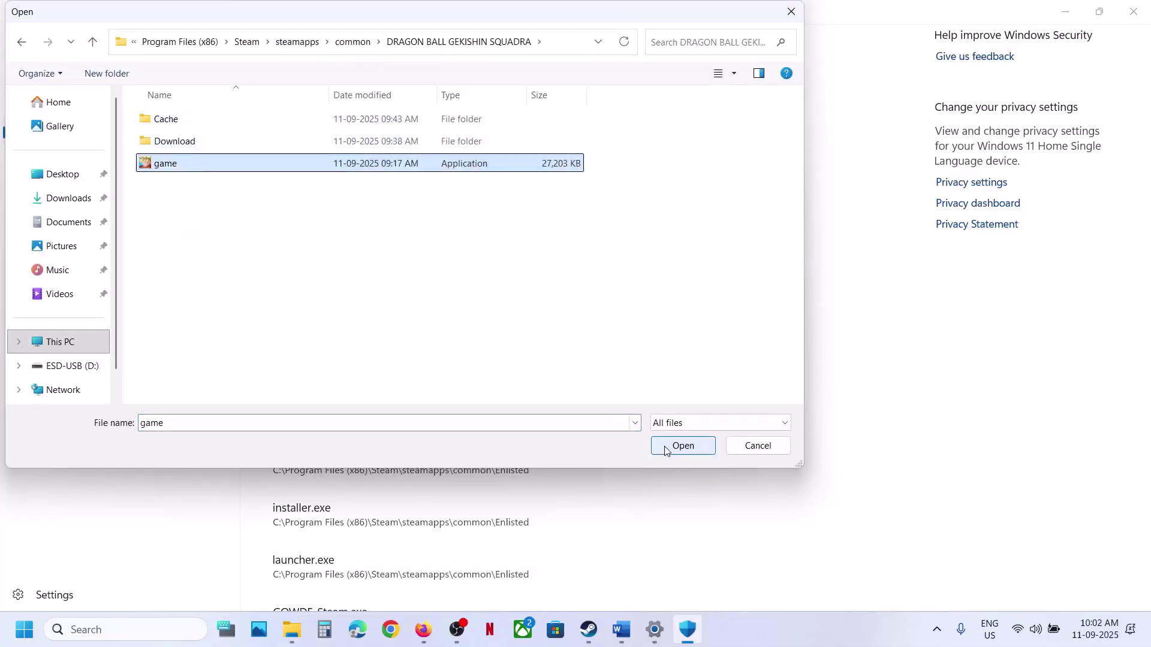
pyautogui.click(684, 445)
pyautogui.click(1125, 16)
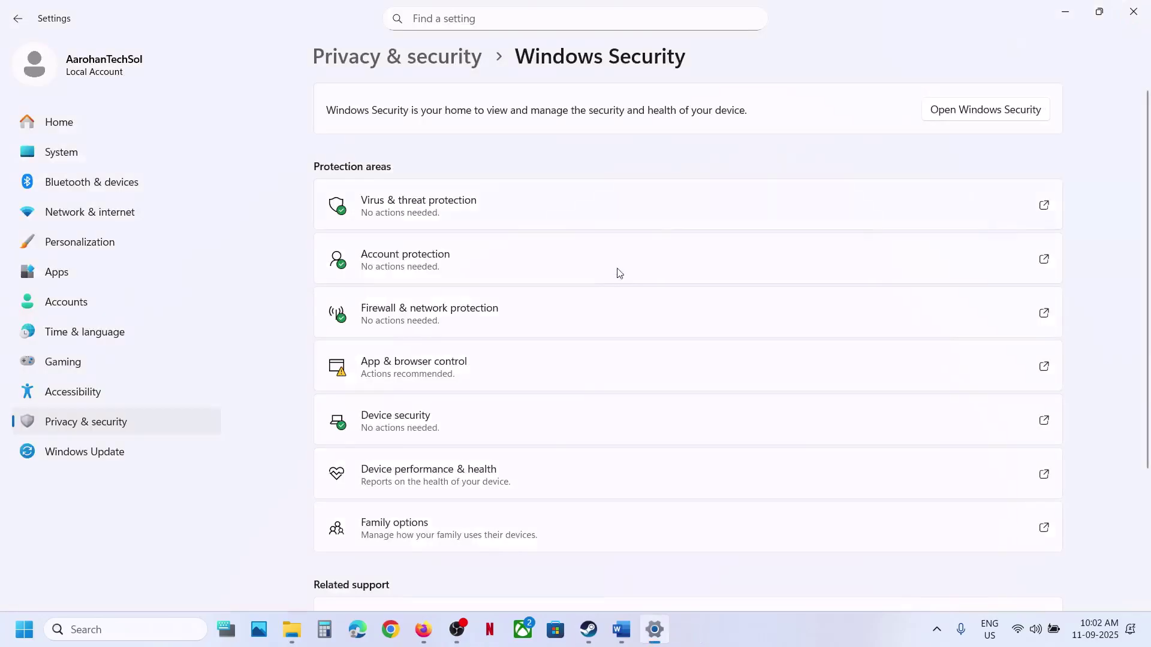
pyautogui.click(1137, 14)
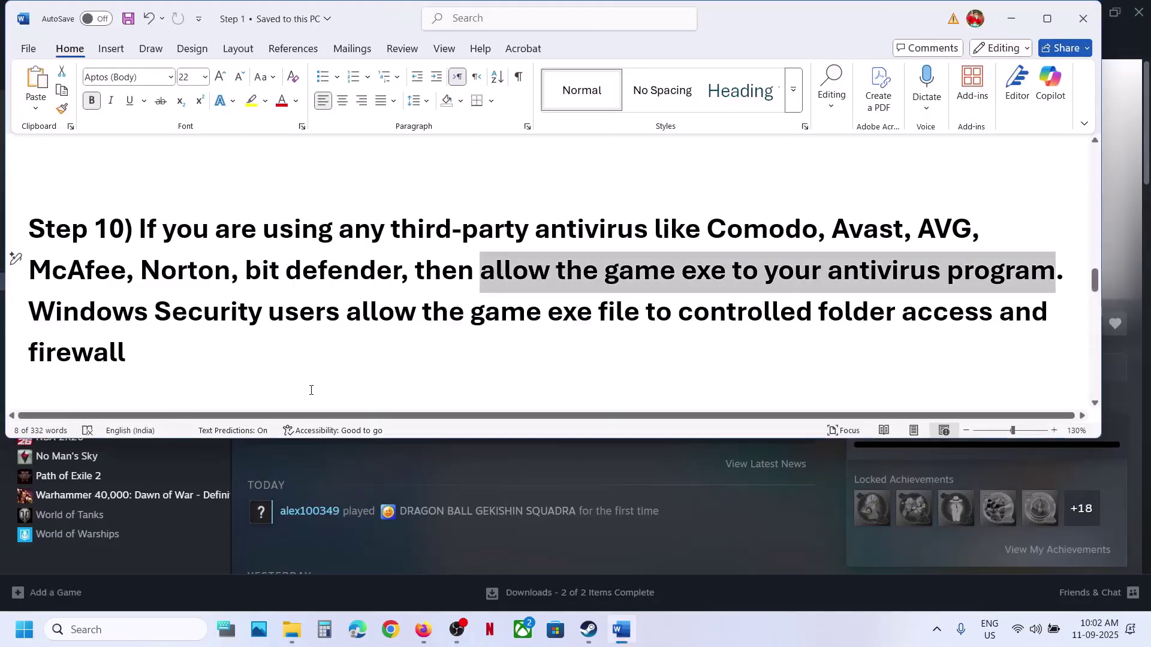
# - Copy the NVIDIA driver link from Step 11 of the document and open it in Chrome
pyautogui.scroll(-5, 311, 390)
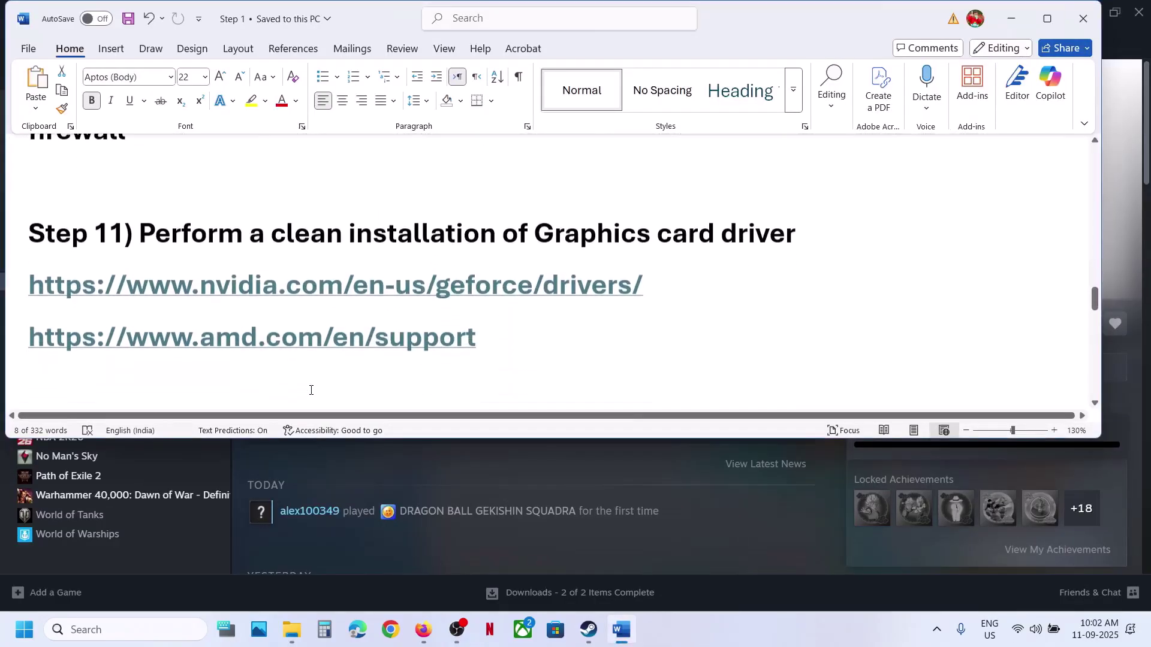
pyautogui.tripleClick(654, 283)
pyautogui.hotkey('ctrl', 'c')
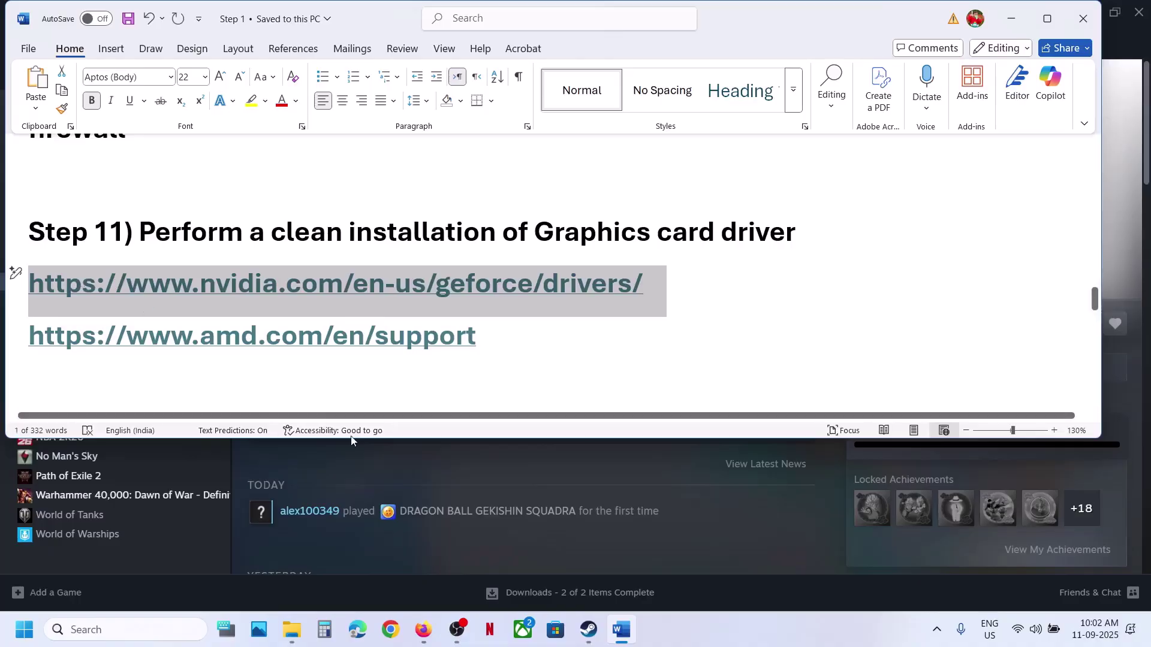
pyautogui.click(391, 628)
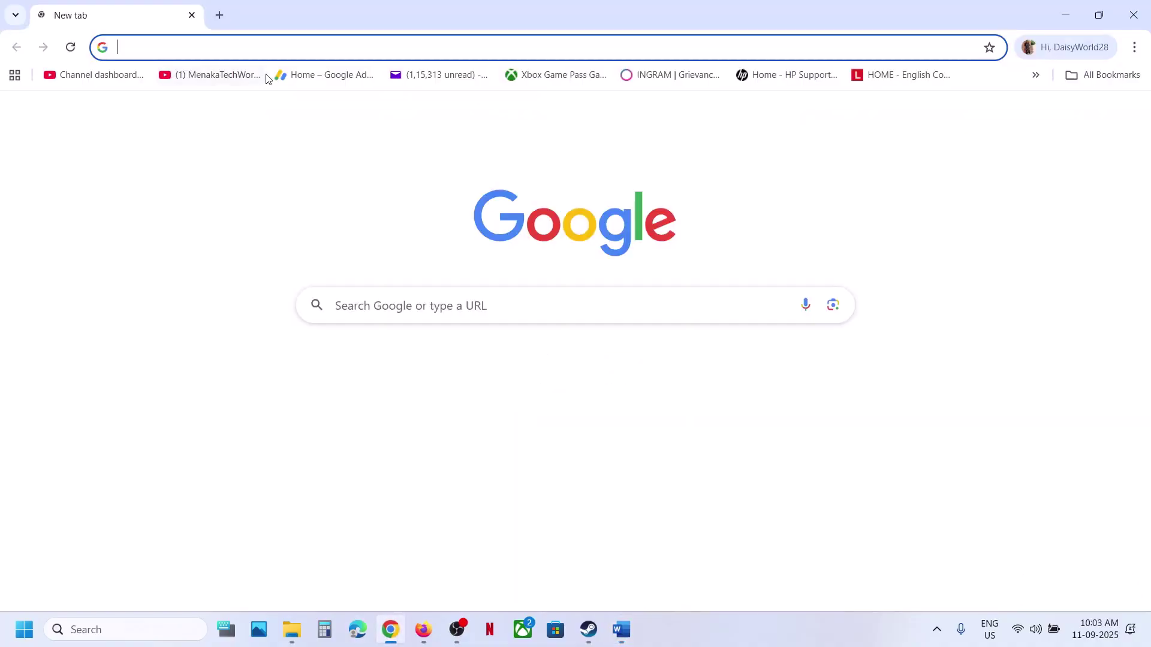
pyautogui.hotkey('ctrl', 'v')
pyautogui.press('Return')
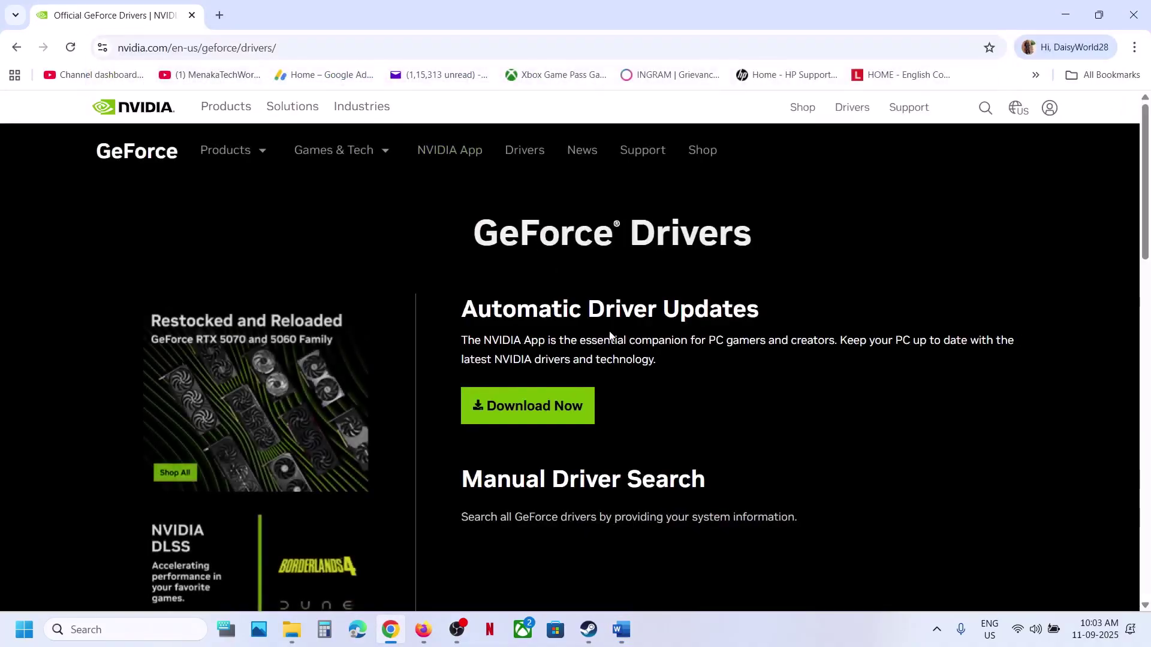
# - Search for GeForce RTX 3050 Laptop GPU drivers for Windows 11 and download GeForce Game Ready Driver 581.29
pyautogui.scroll(-6, 609, 330)
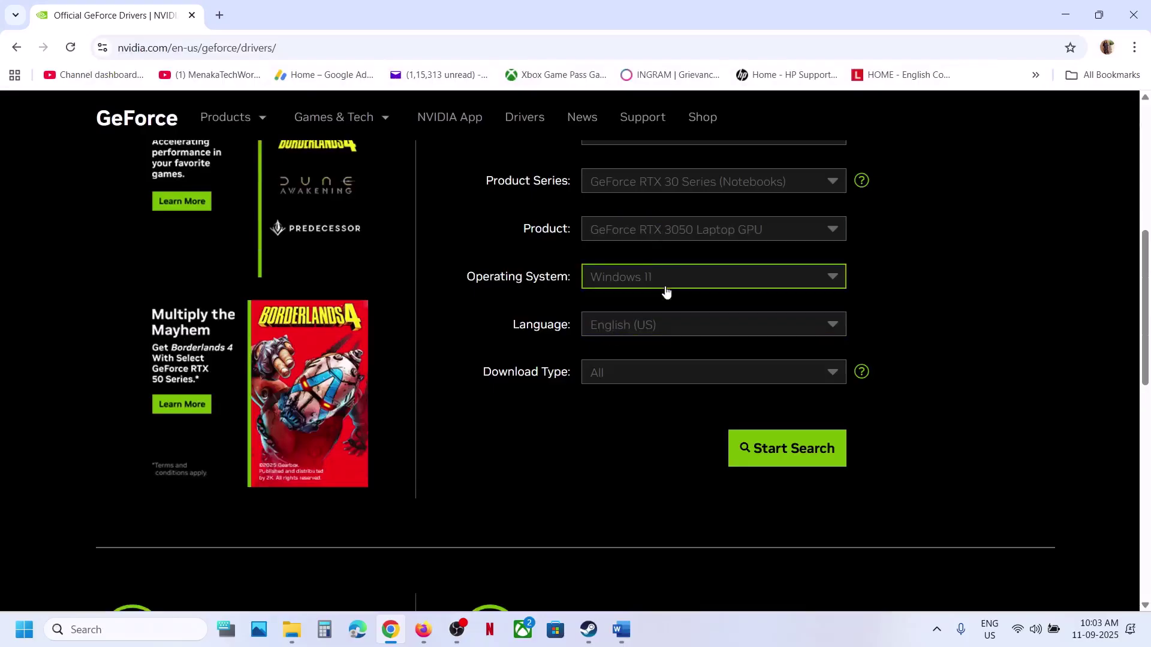
pyautogui.click(782, 459)
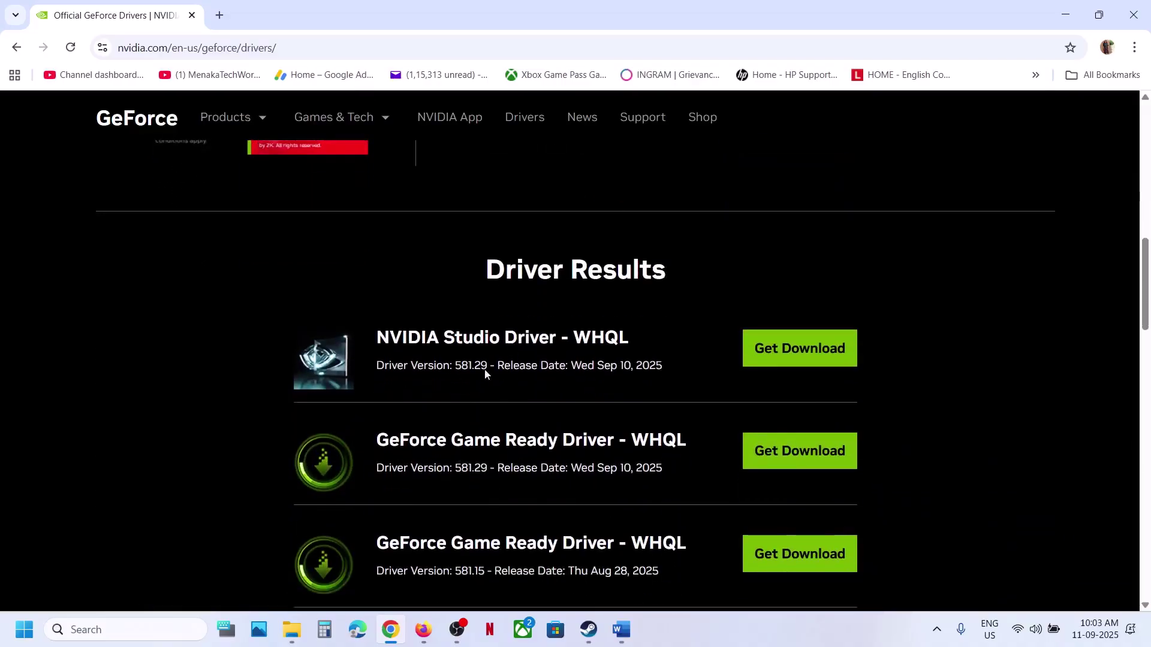
pyautogui.moveTo(426, 442); pyautogui.dragTo(631, 445)
pyautogui.click(802, 456)
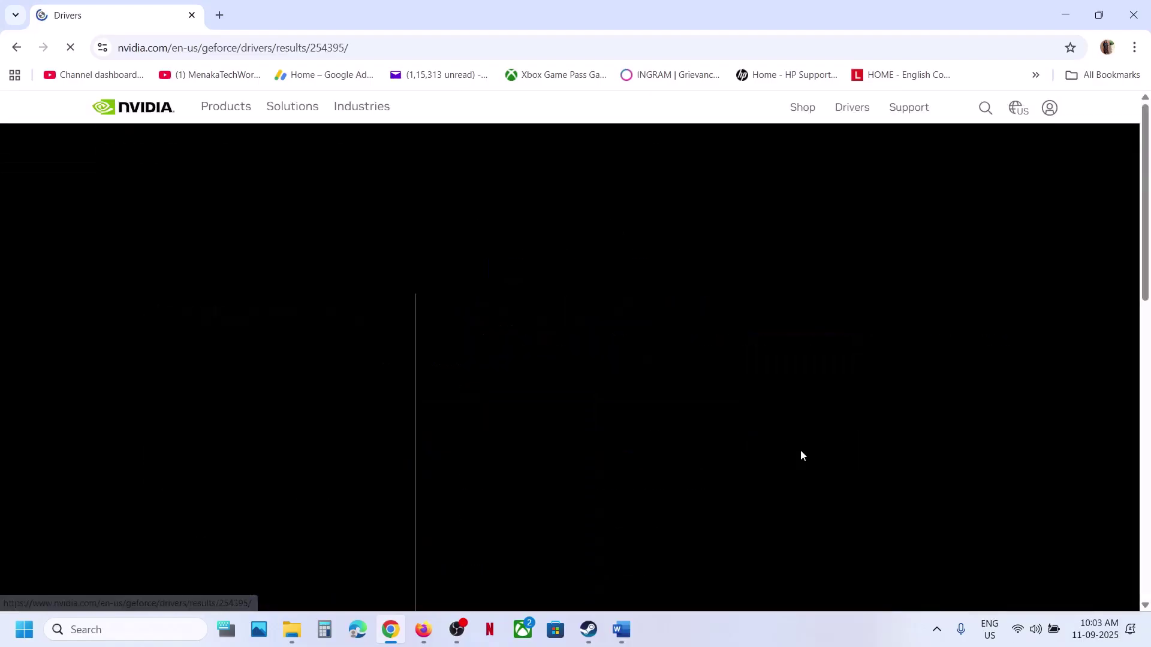
pyautogui.click(979, 313)
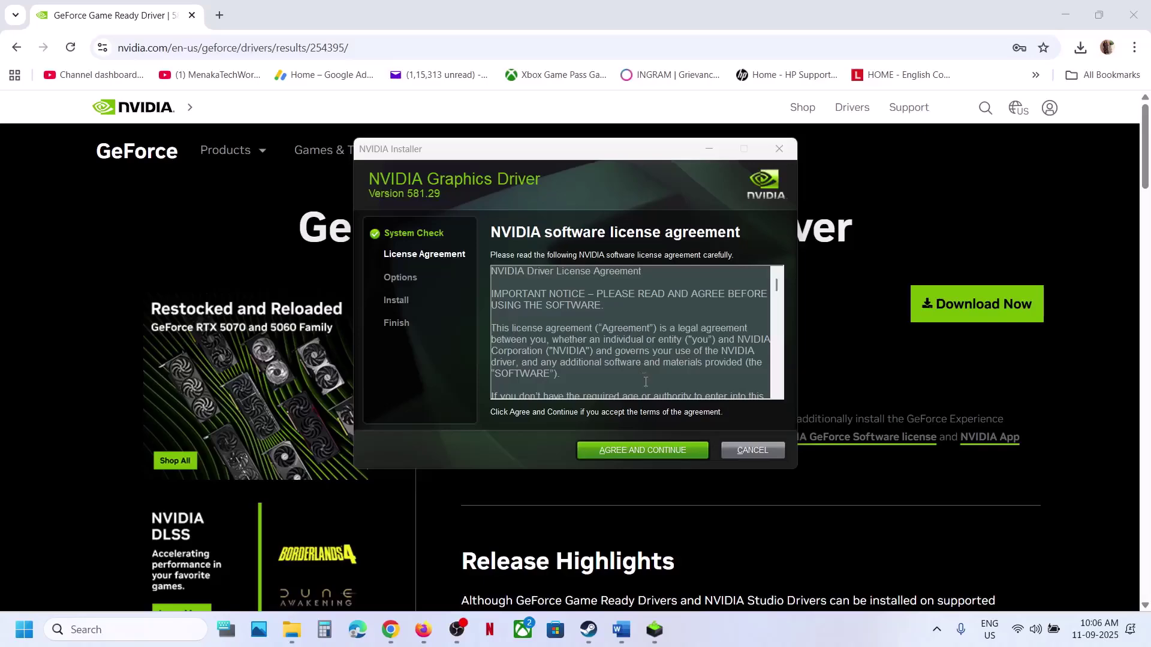
# - Accept the NVIDIA license agreement and choose a Custom (Advanced) installation with Perform a clean installation enabled
pyautogui.click(649, 448)
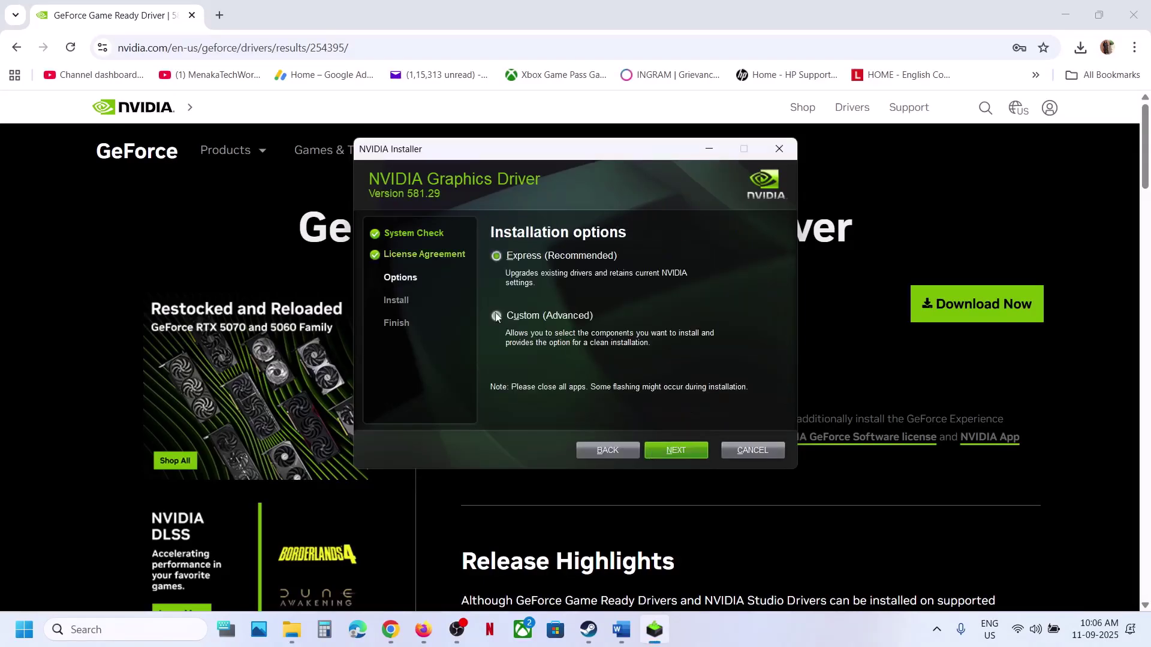
pyautogui.click(495, 318)
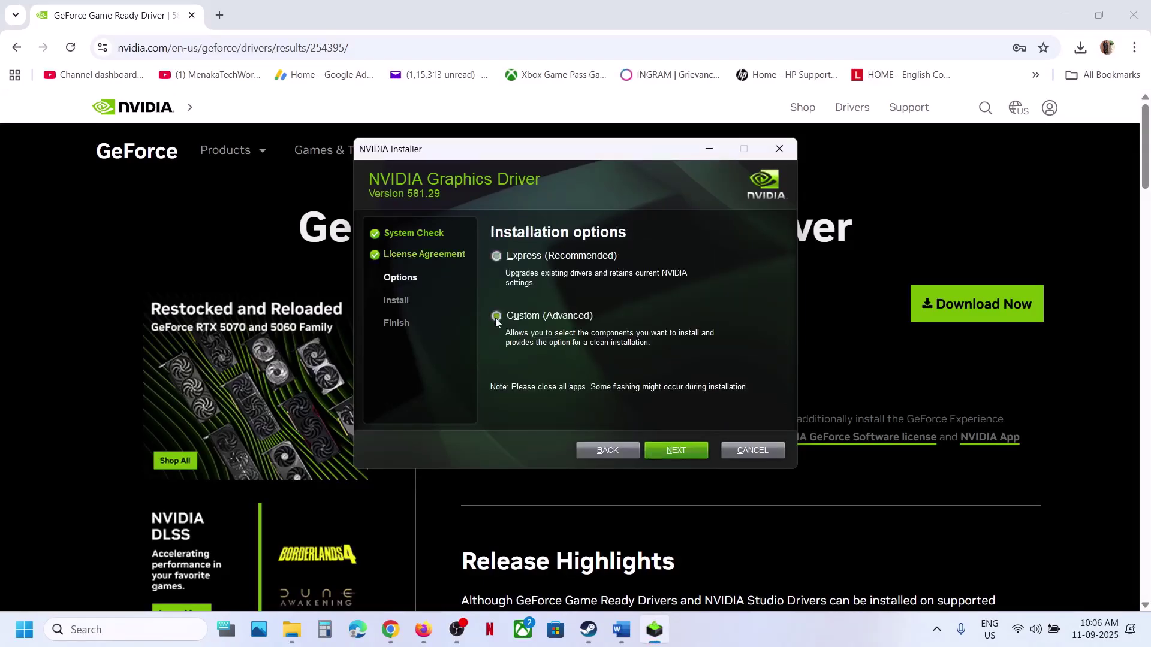
pyautogui.click(670, 450)
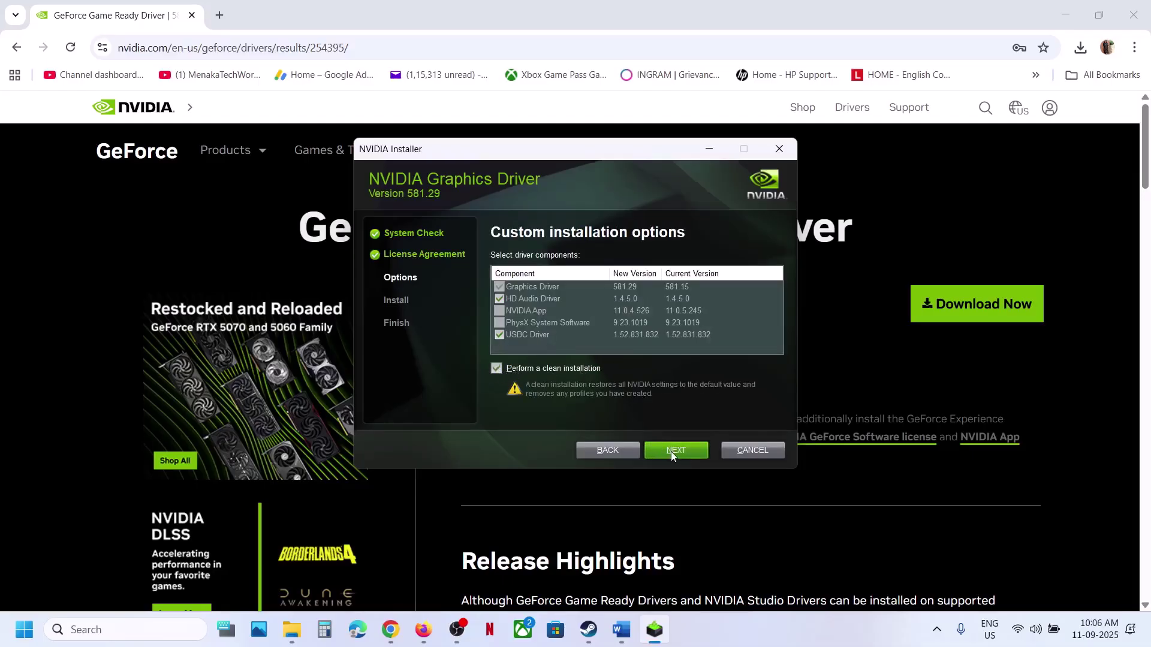
# - Show the Windows power options containing Restart, and return to the Word document without restarting
pyautogui.click(27, 628)
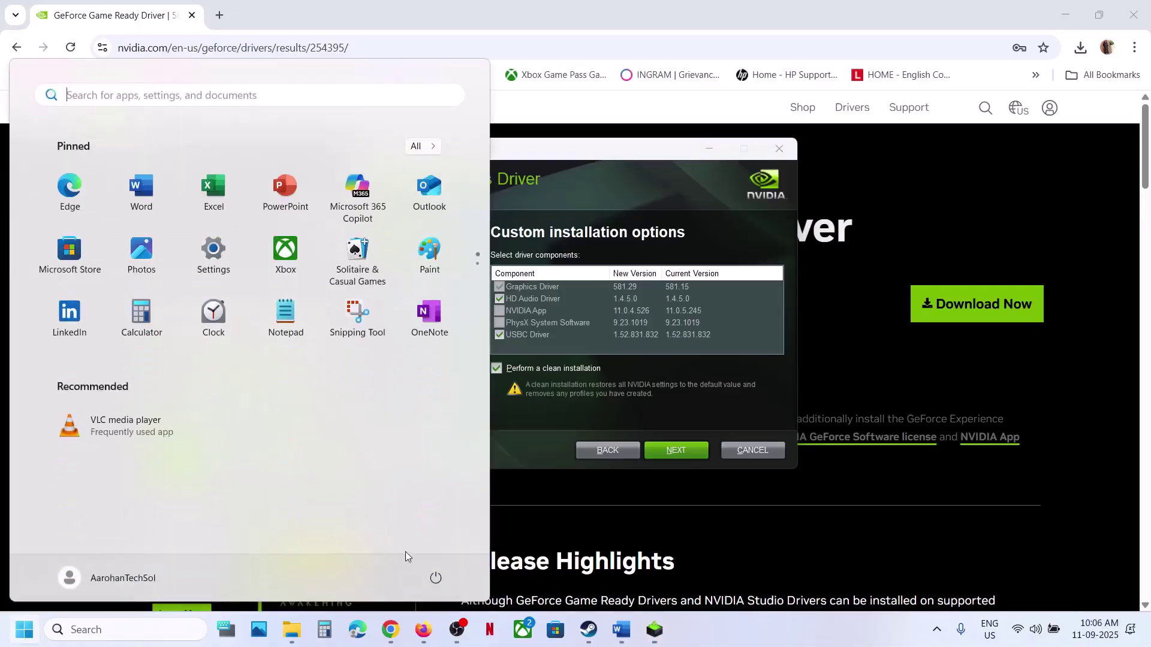
pyautogui.click(436, 578)
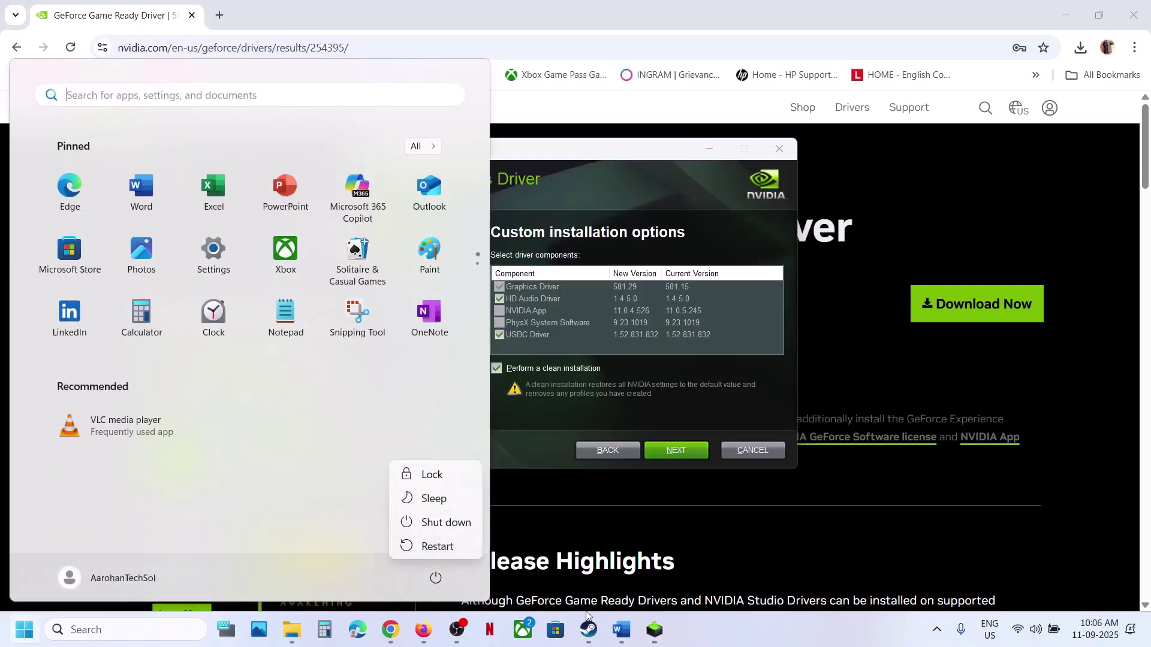
pyautogui.moveTo(587, 623)
pyautogui.click(587, 590)
pyautogui.click(627, 585)
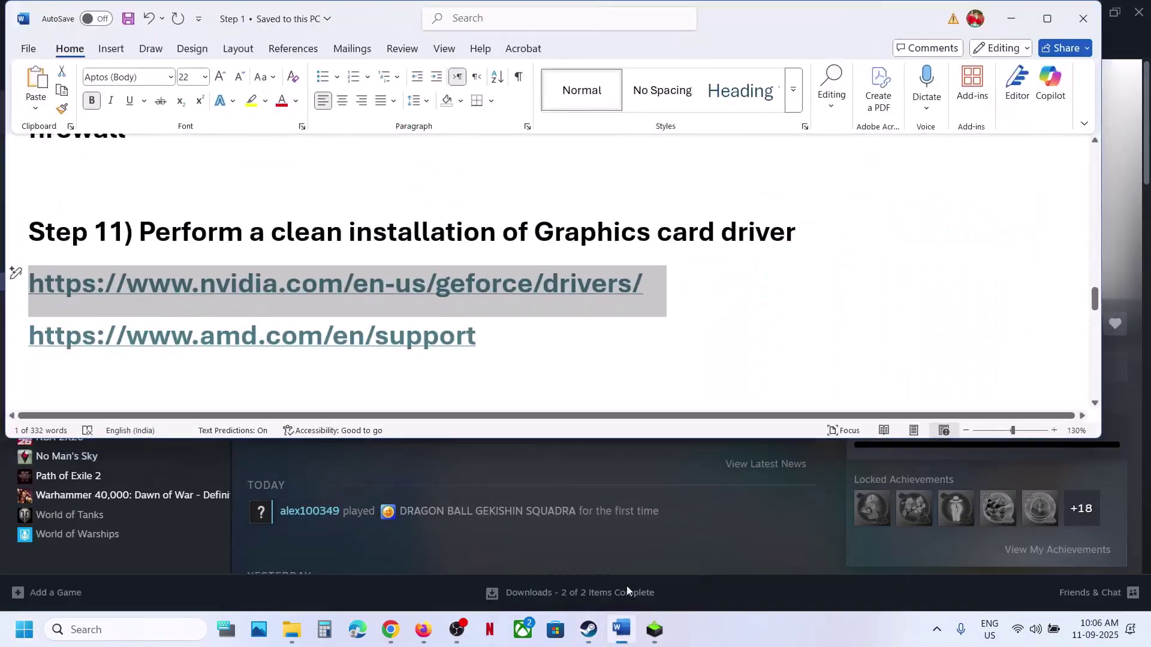
# - Copy the word "graphics" from the Step 12 heading and use it in Windows search to open Graphics settings
pyautogui.scroll(-3, 458, 303)
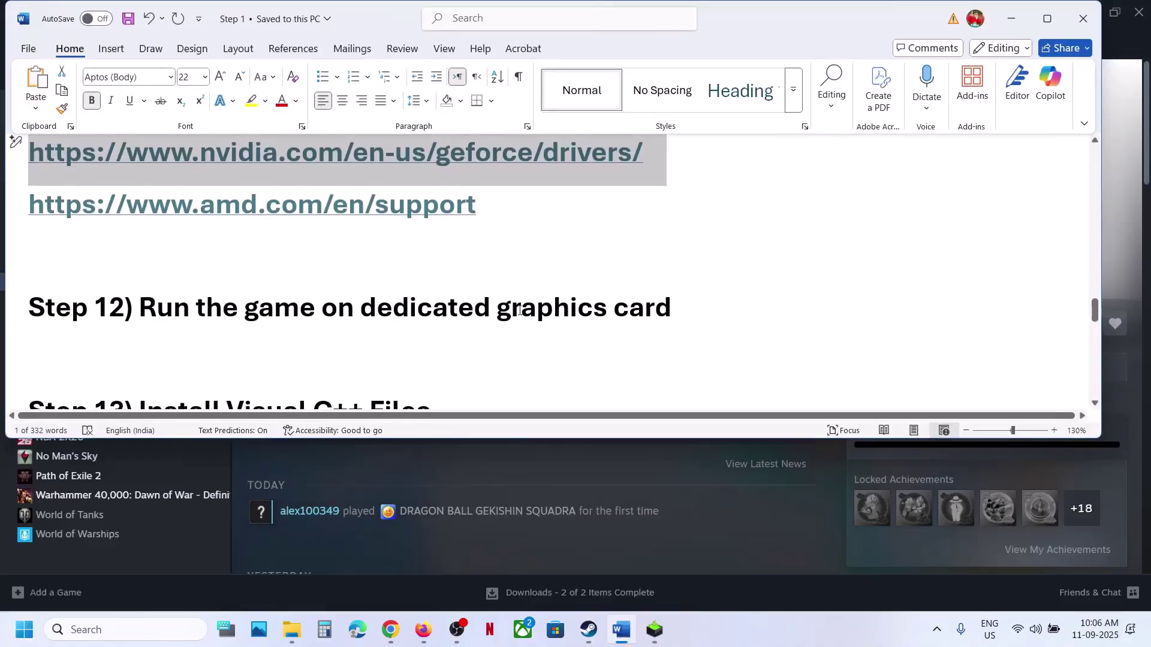
pyautogui.doubleClick(519, 310)
pyautogui.hotkey('ctrl', 'c')
pyautogui.click(128, 620)
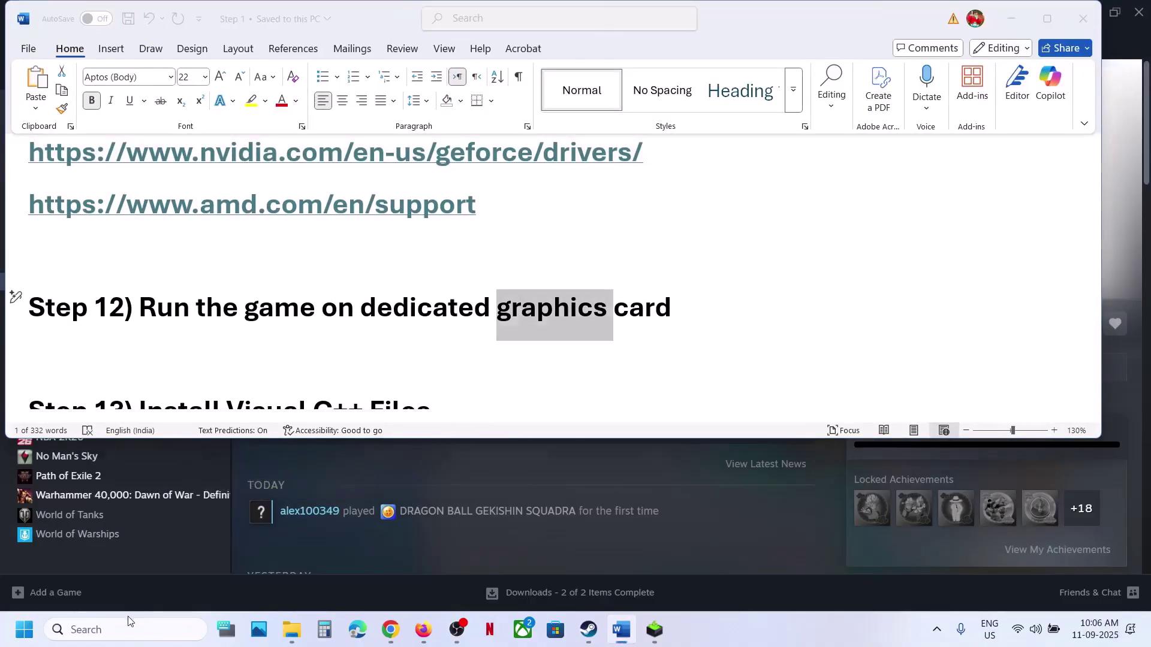
pyautogui.hotkey('ctrl', 'v')
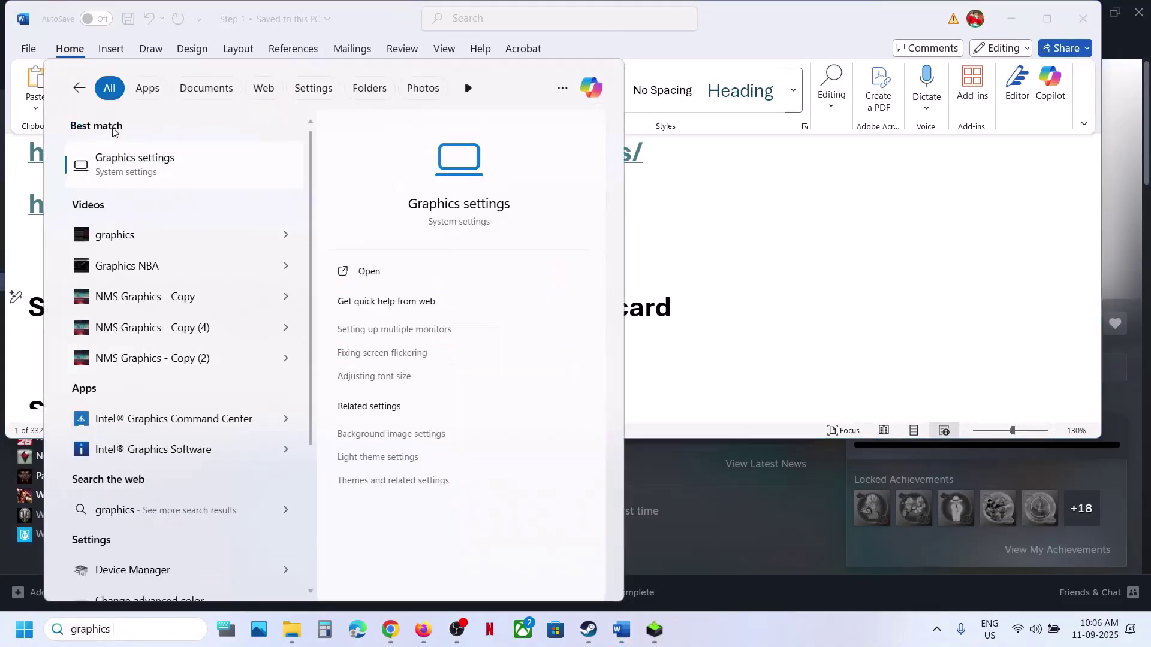
pyautogui.click(120, 157)
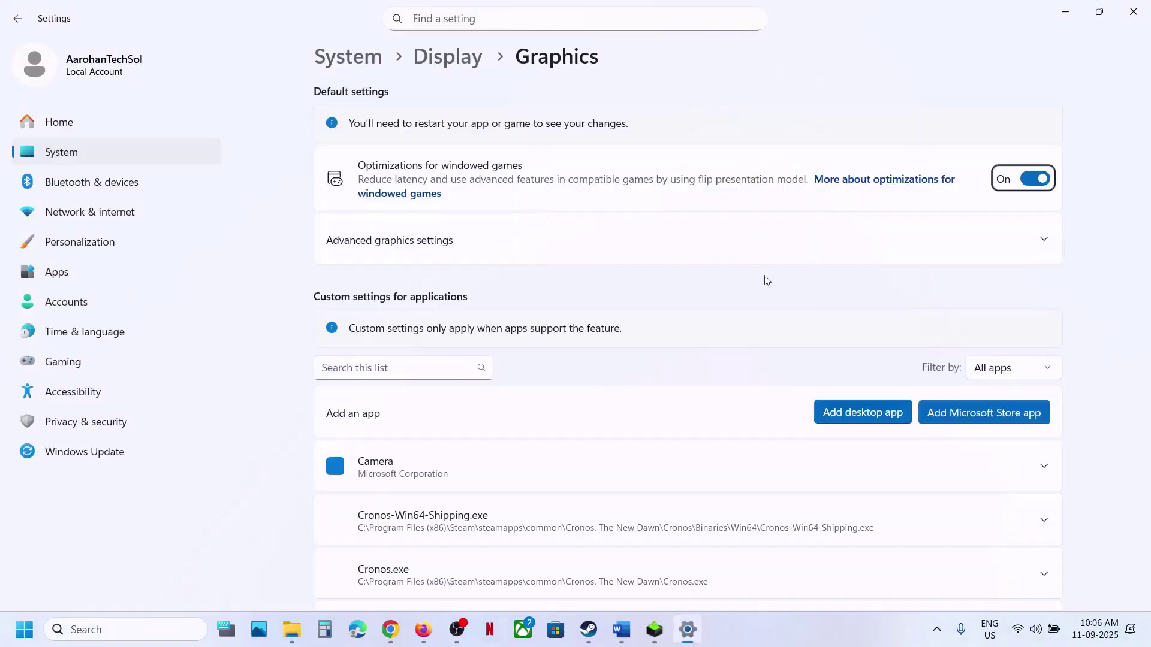
# - Add the game application from the steamapps common DRAGON BALL GEKISHIN SQUADRA folder as a desktop app in the custom graphics settings
pyautogui.click(870, 402)
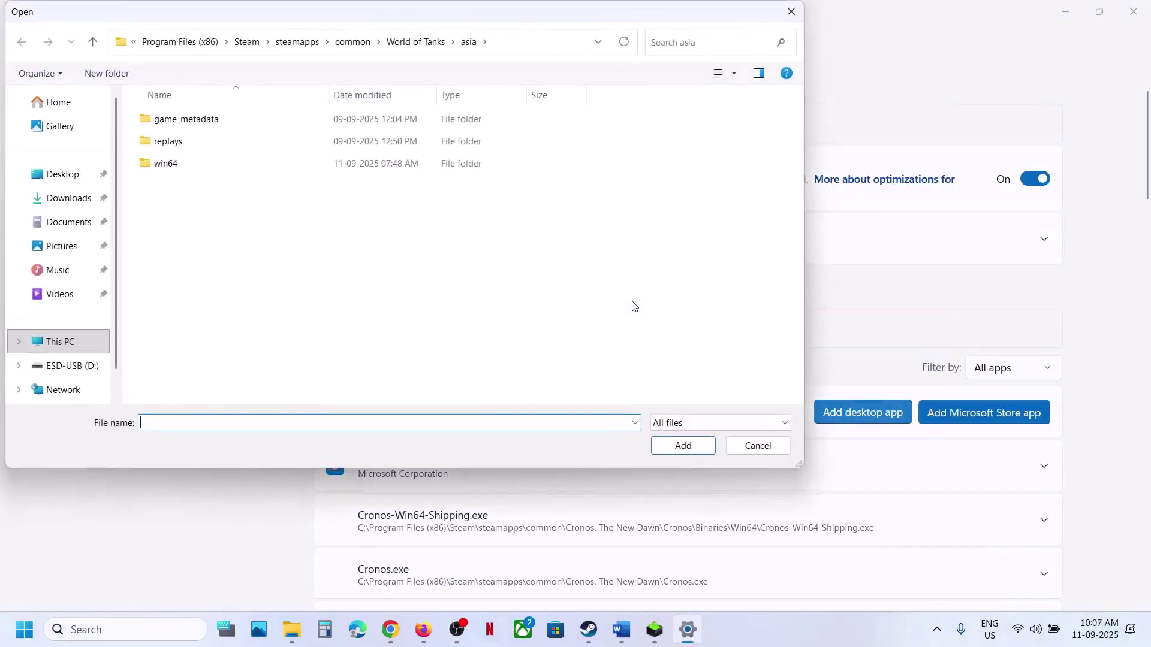
pyautogui.click(353, 42)
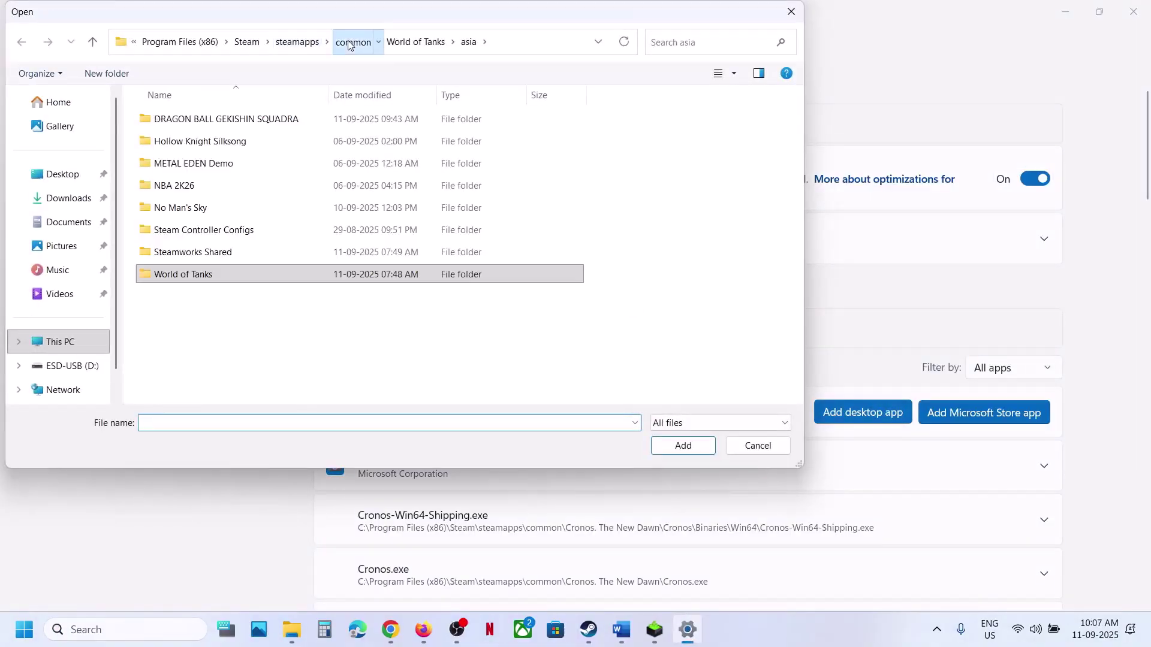
pyautogui.click(208, 120)
pyautogui.doubleClick(208, 120)
pyautogui.click(185, 167)
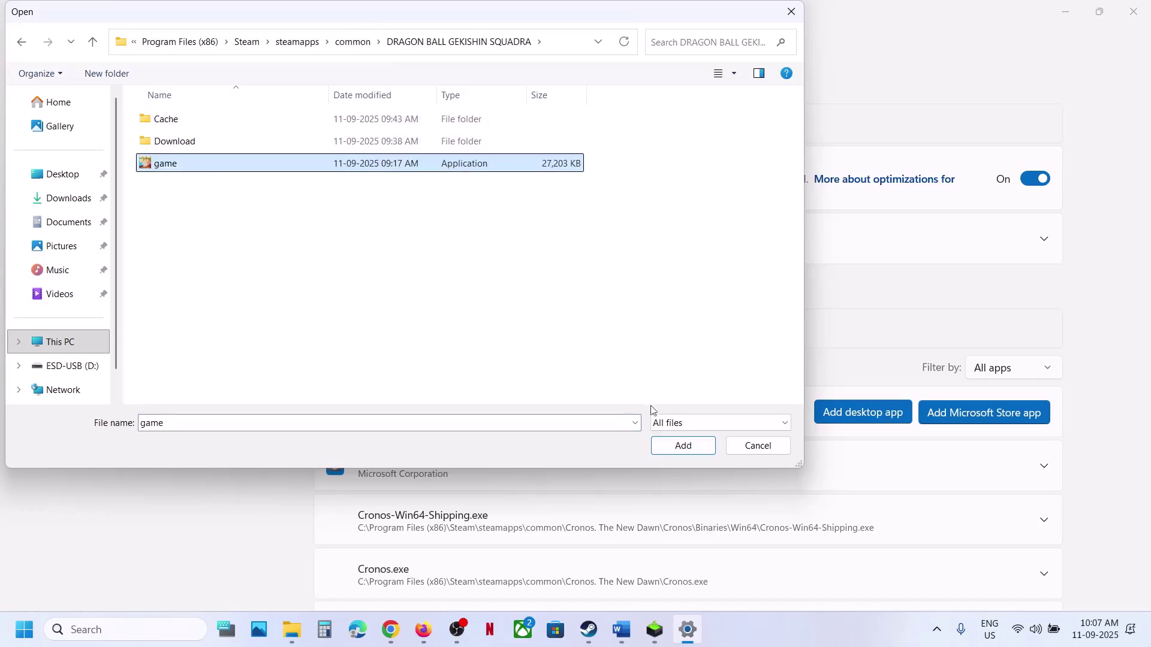
pyautogui.click(675, 450)
# - Set the GPU preference of DRAGON BALL GEKISHIN SQUADRA to High Performance (NVIDIA GeForce RTX 3050 Laptop GPU) and close Settings
pyautogui.scroll(-6, 676, 455)
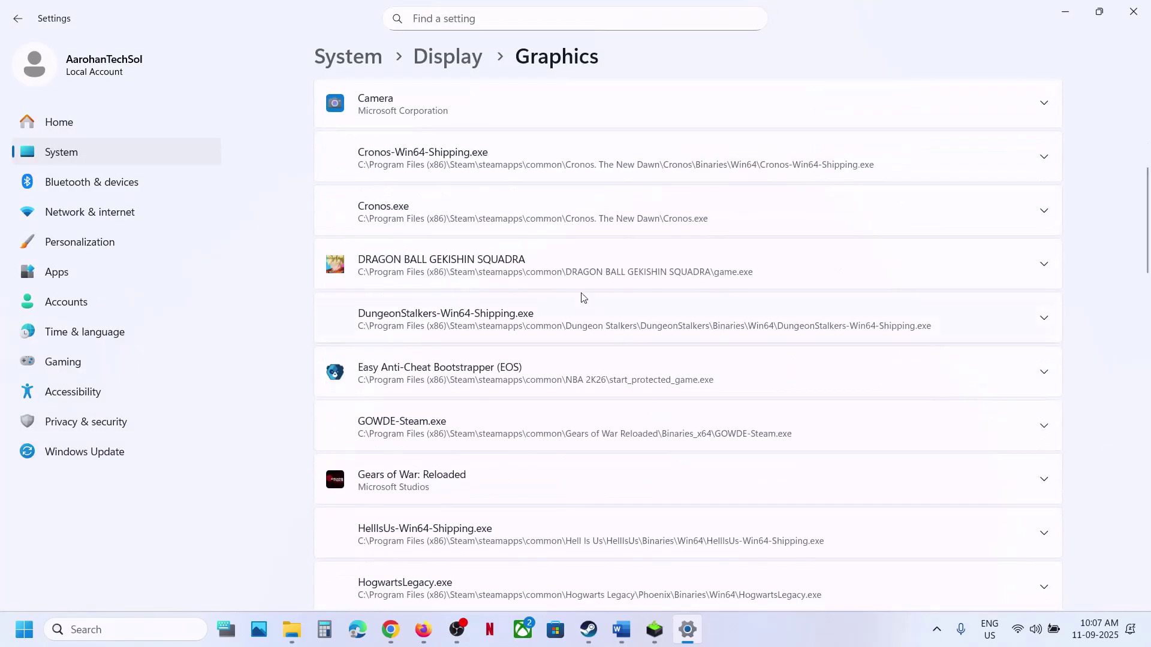
pyautogui.click(532, 280)
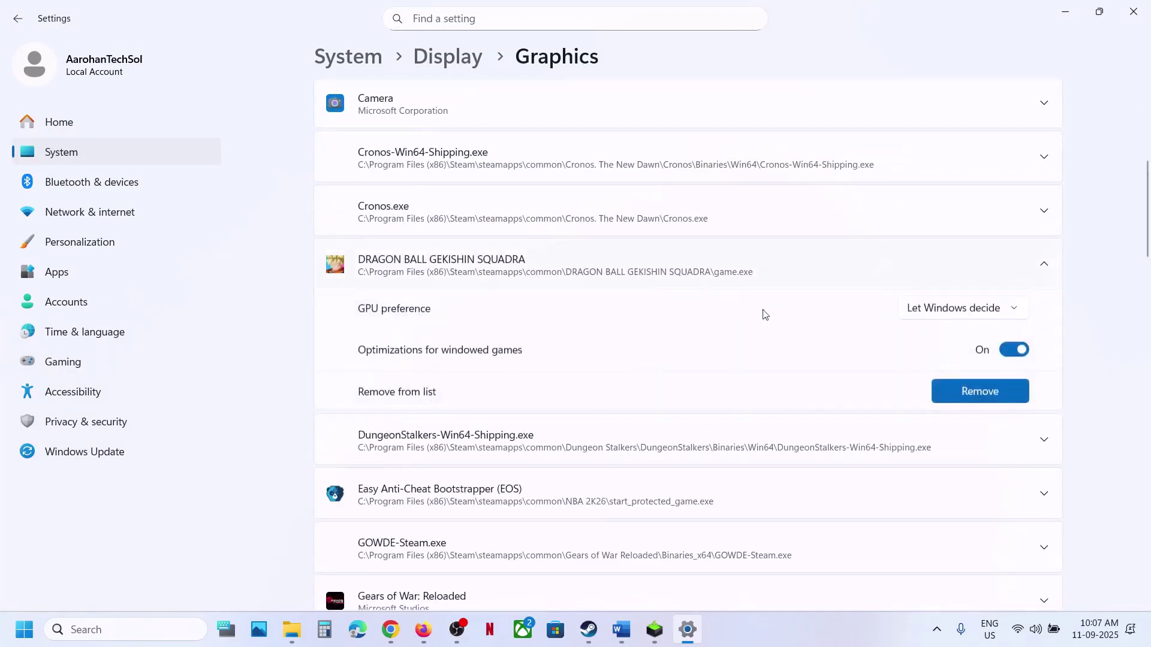
pyautogui.click(954, 308)
pyautogui.click(998, 363)
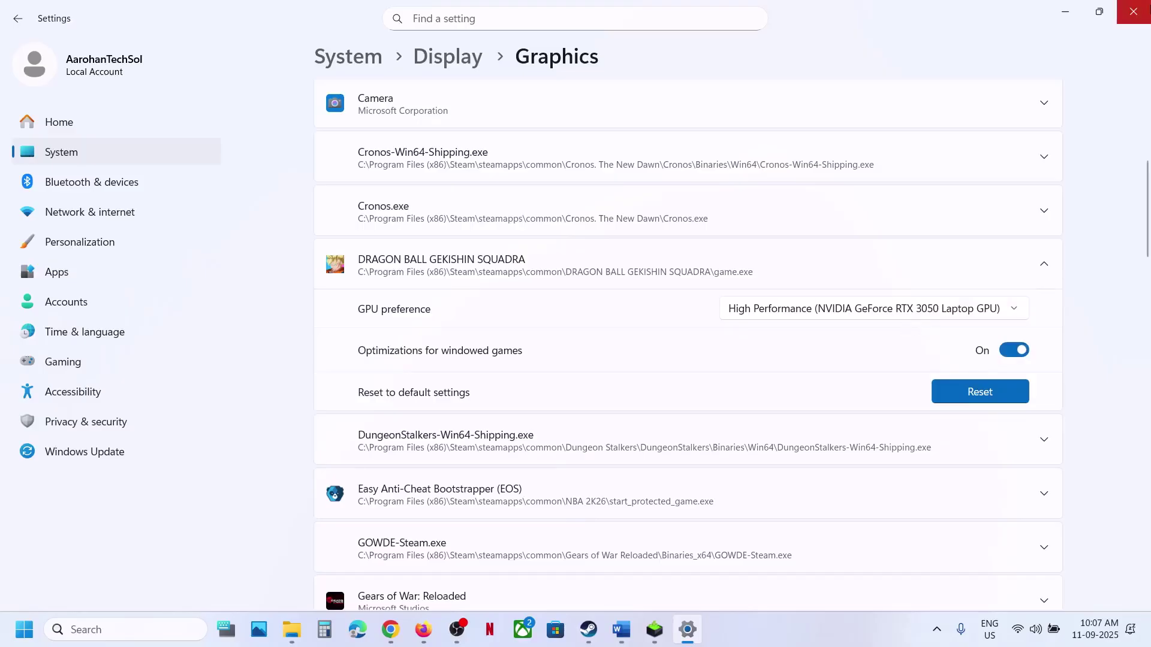
pyautogui.click(1133, 11)
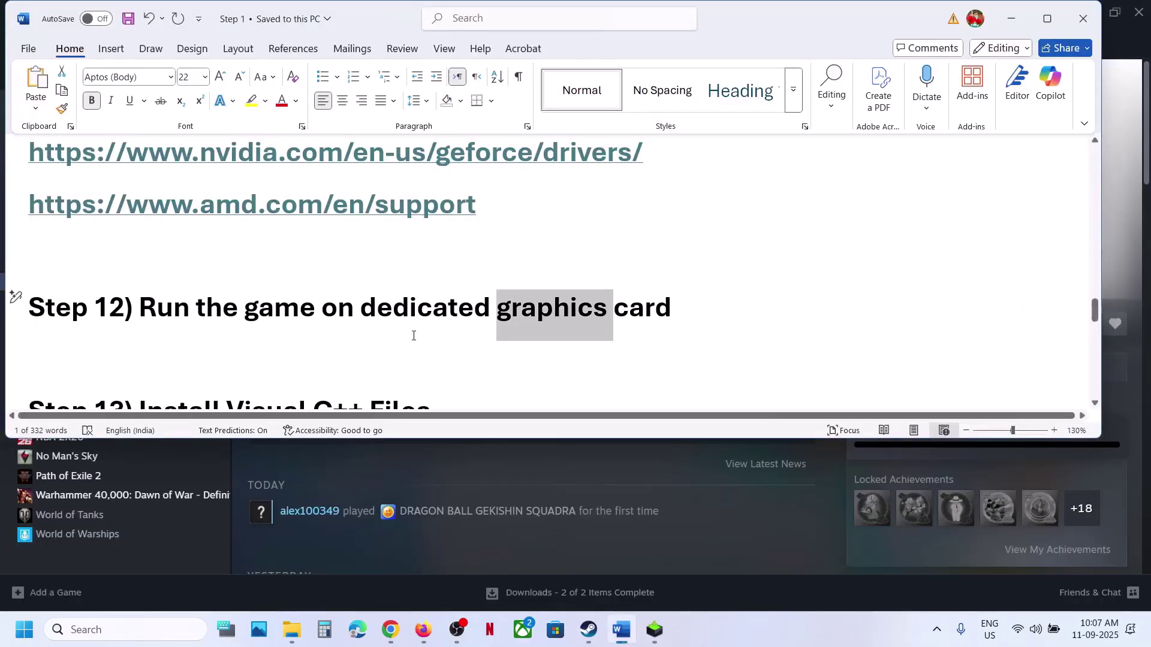
# - Copy "Install Visual C++ Files" from the Step 13 heading and search Google for it in a new Chrome tab
pyautogui.moveTo(364, 309); pyautogui.dragTo(671, 309)
pyautogui.scroll(-3, 392, 366)
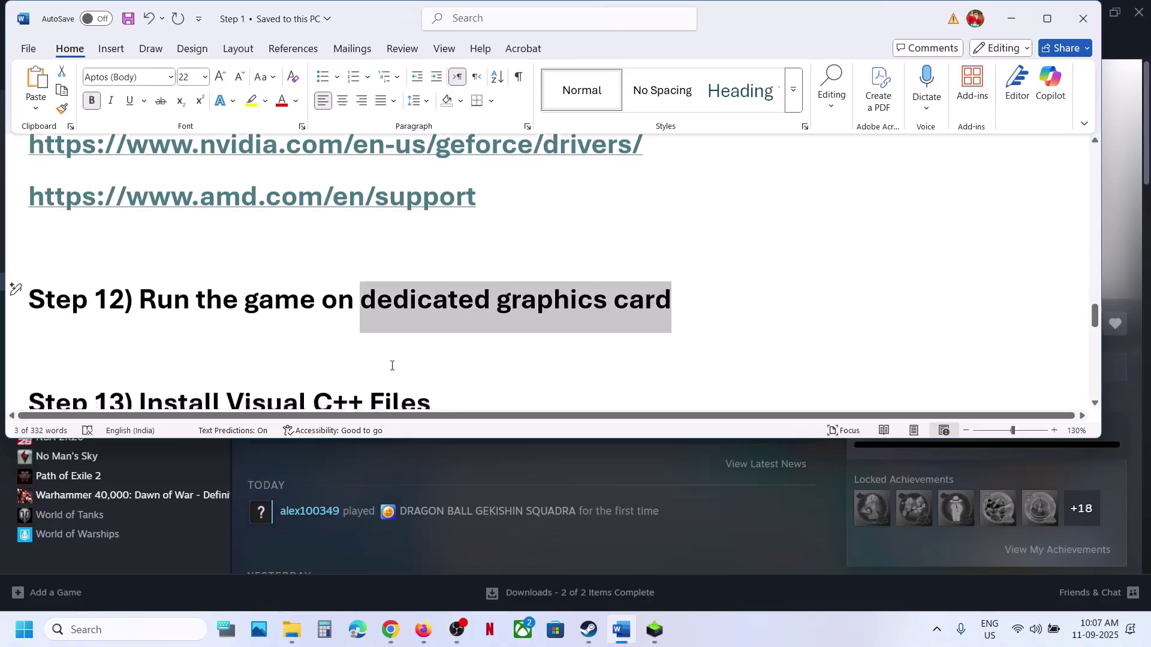
pyautogui.moveTo(438, 241); pyautogui.dragTo(175, 255)
pyautogui.hotkey('ctrl', 'c')
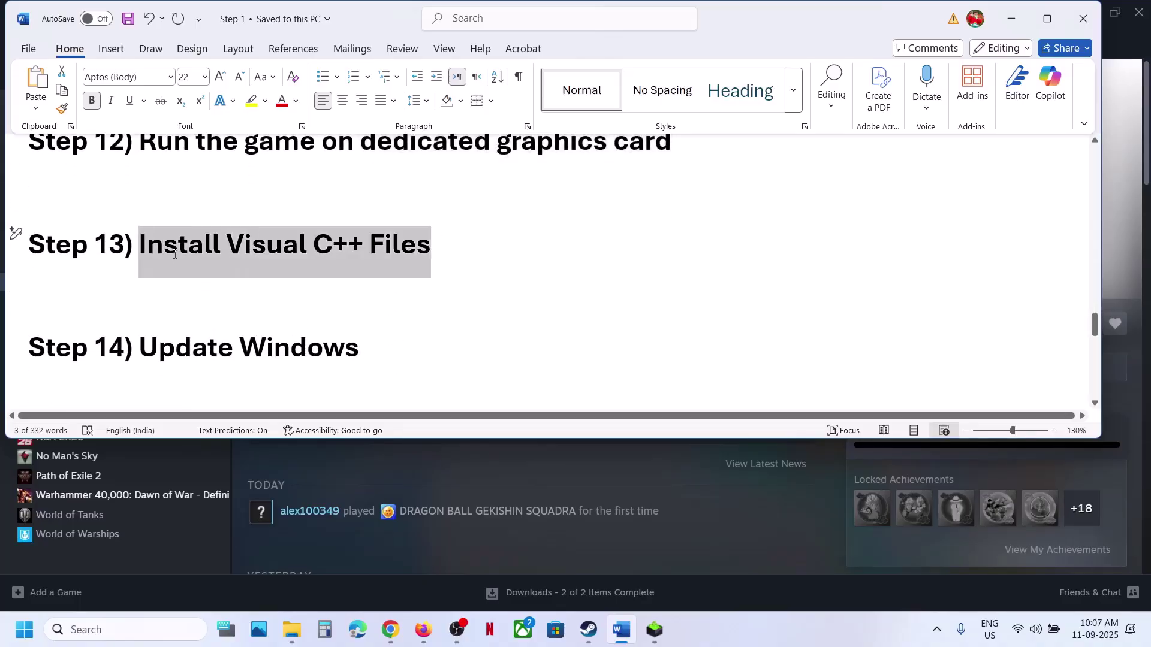
pyautogui.click(391, 629)
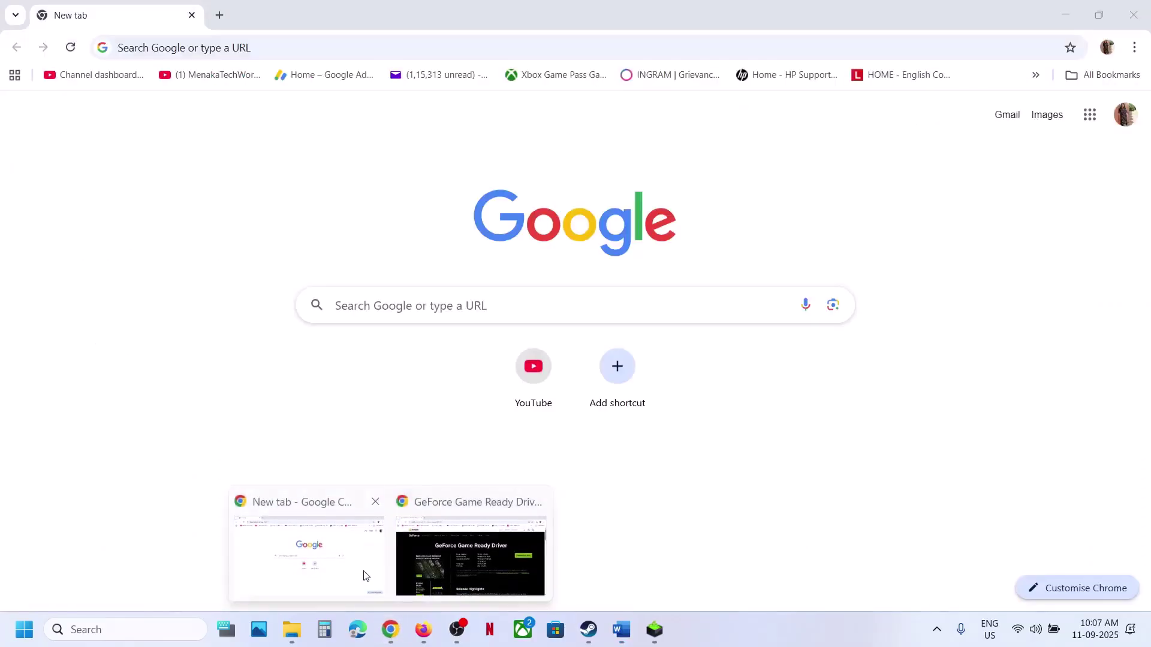
pyautogui.click(366, 576)
pyautogui.click(220, 14)
pyautogui.hotkey('ctrl', 'v')
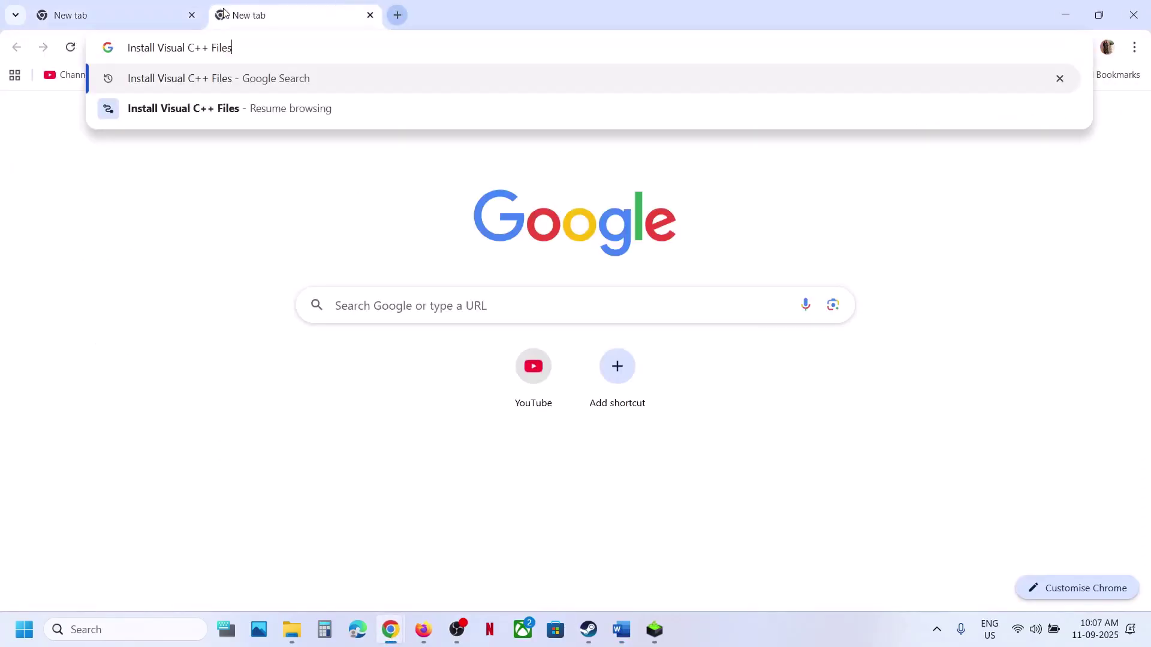
pyautogui.press('Return')
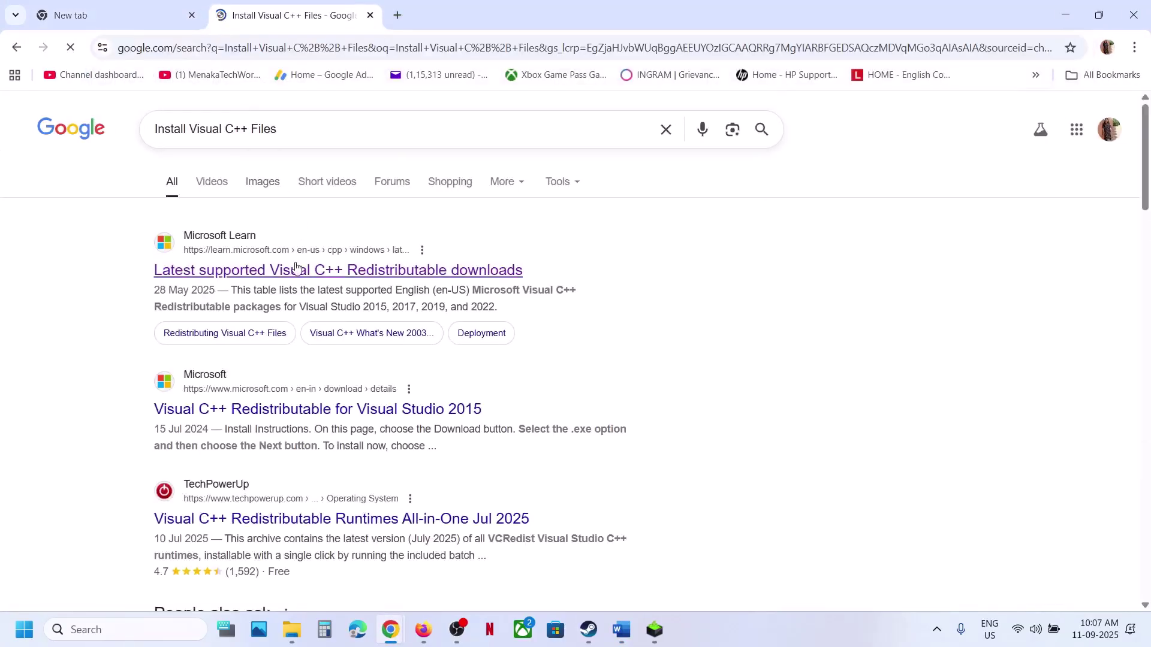
# - From Microsoft's latest supported Visual C++ Redistributable downloads page, download the X86 package and run its setup
pyautogui.click(295, 270)
pyautogui.scroll(-12, 459, 343)
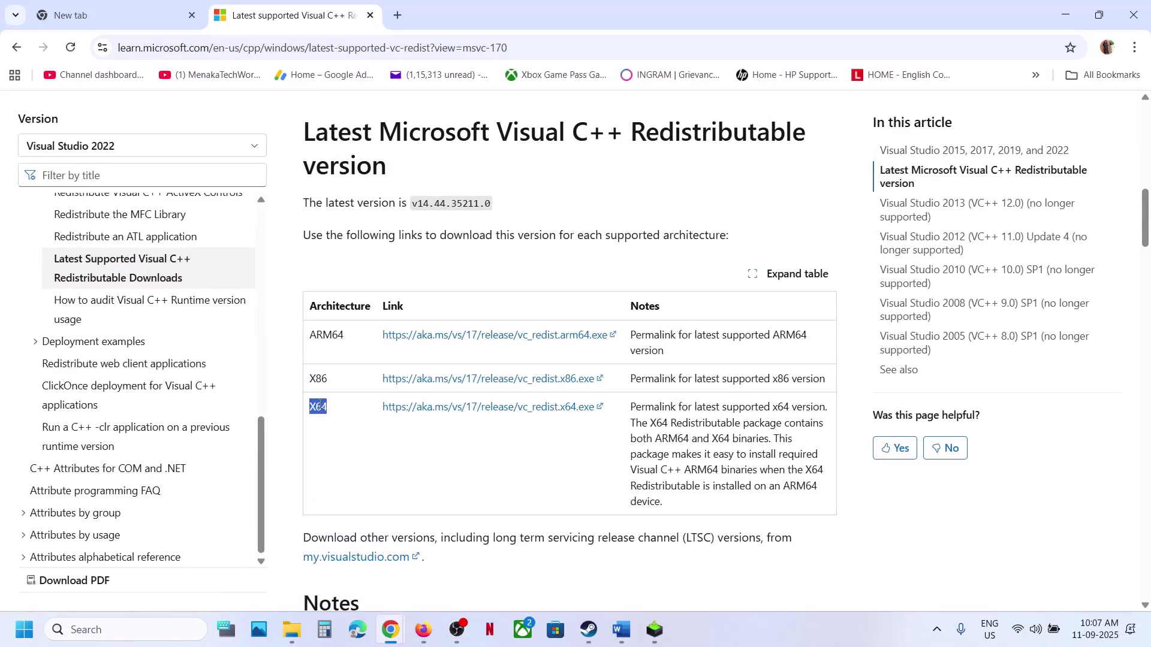
pyautogui.moveTo(310, 378)
pyautogui.mouseDown()
pyautogui.moveTo(828, 379)
pyautogui.moveTo(328, 379)
pyautogui.mouseUp()
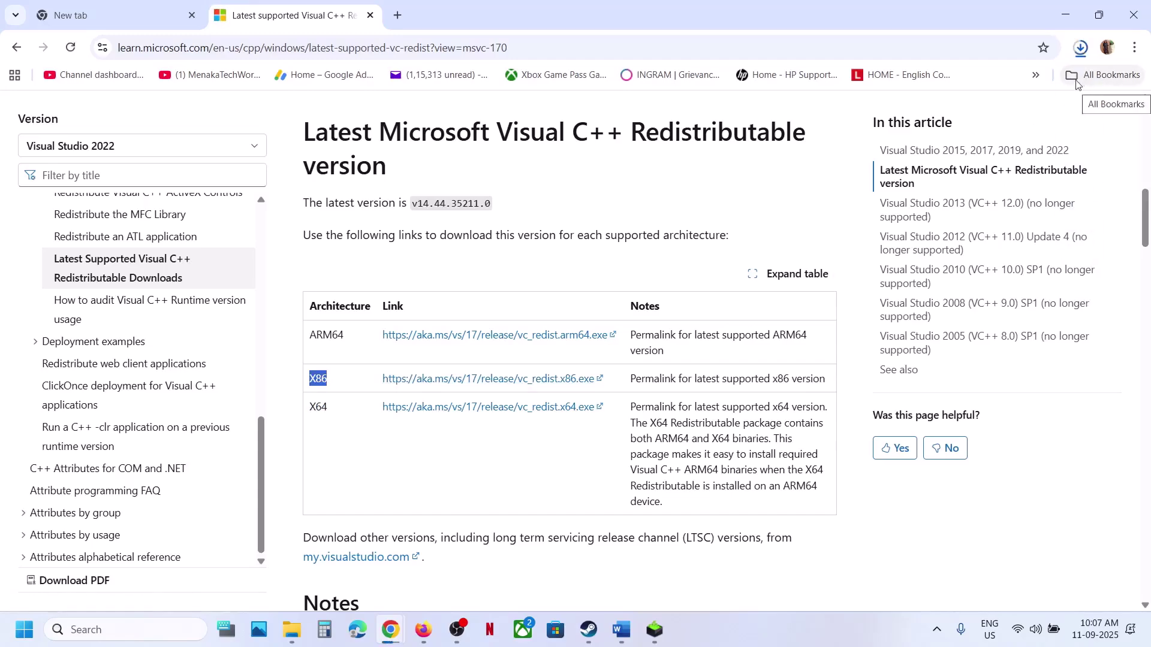
pyautogui.click(596, 397)
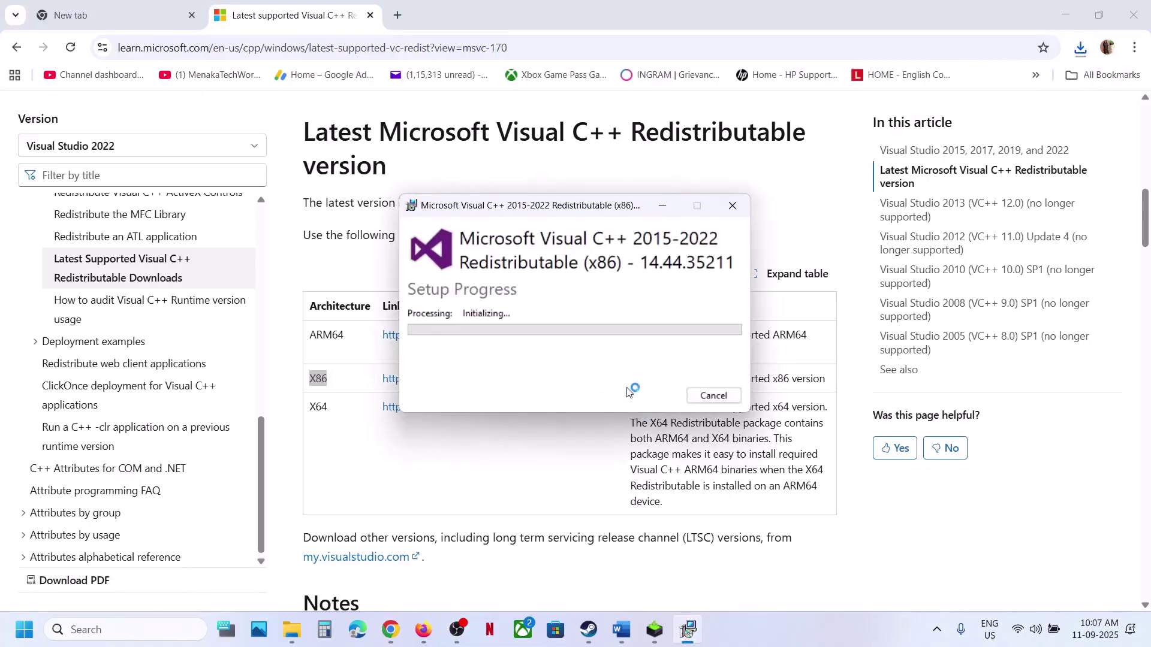
pyautogui.click(523, 429)
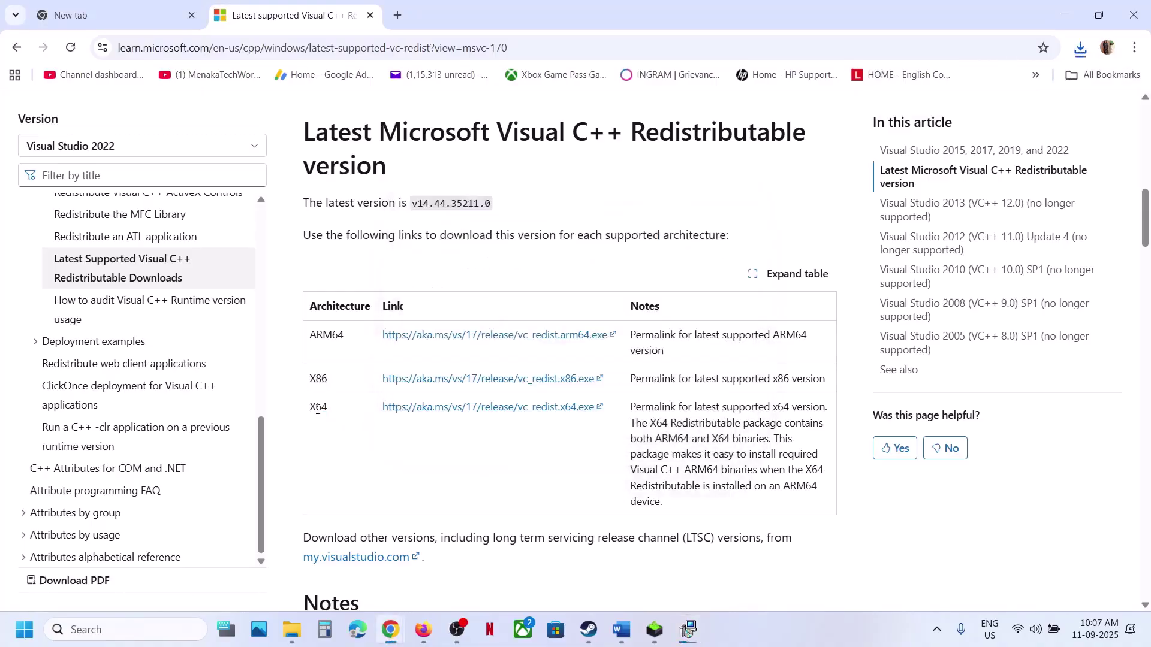
# - Download the X64 Visual C++ Redistributable and run its setup with the Repair option
pyautogui.click(419, 413)
pyautogui.click(1084, 53)
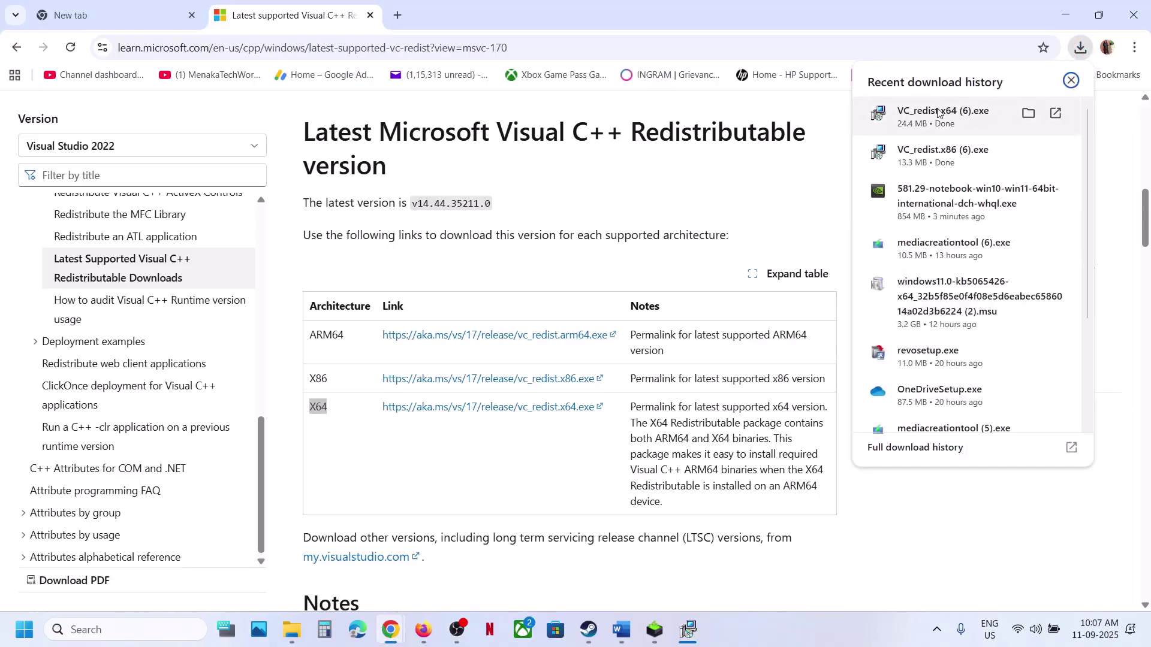
pyautogui.click(947, 110)
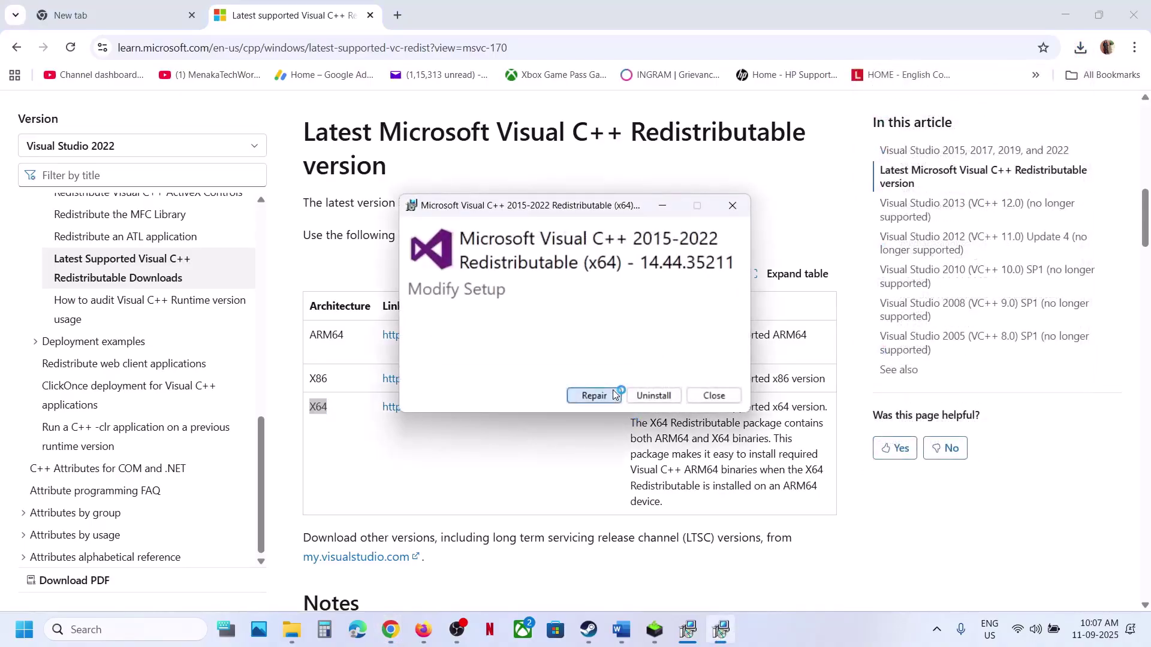
pyautogui.click(593, 396)
pyautogui.click(530, 433)
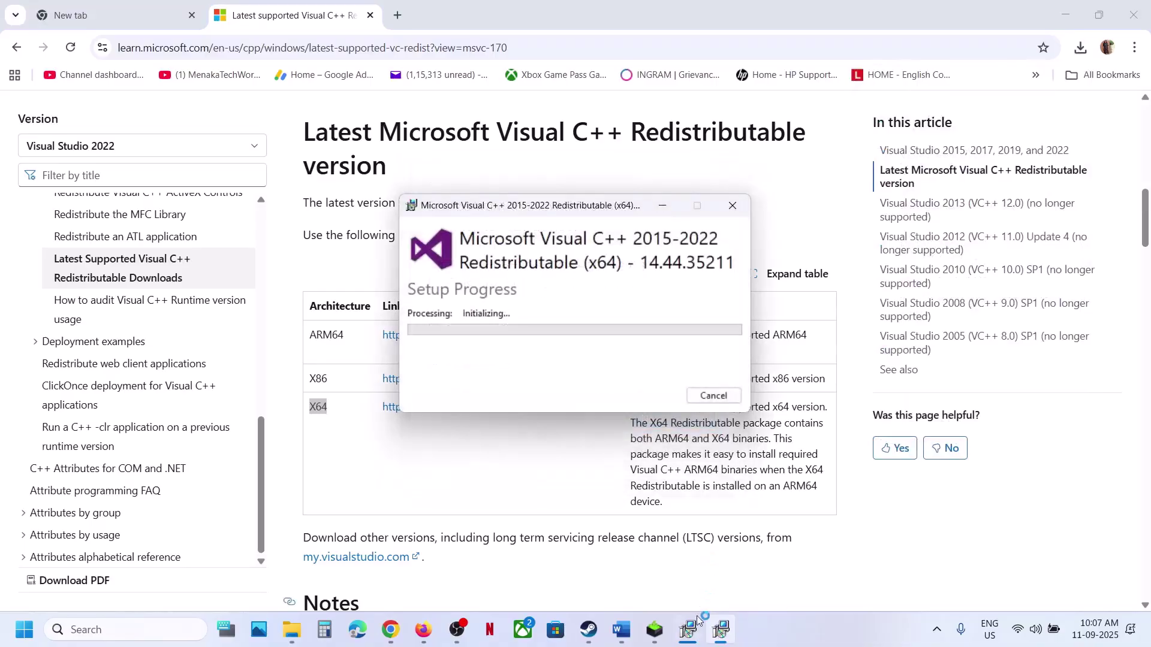
# - Bring up the x86 redistributable setup window, move it aside, and close both the x64 and x86 setups
pyautogui.click(689, 635)
pyautogui.moveTo(604, 210); pyautogui.dragTo(268, 310)
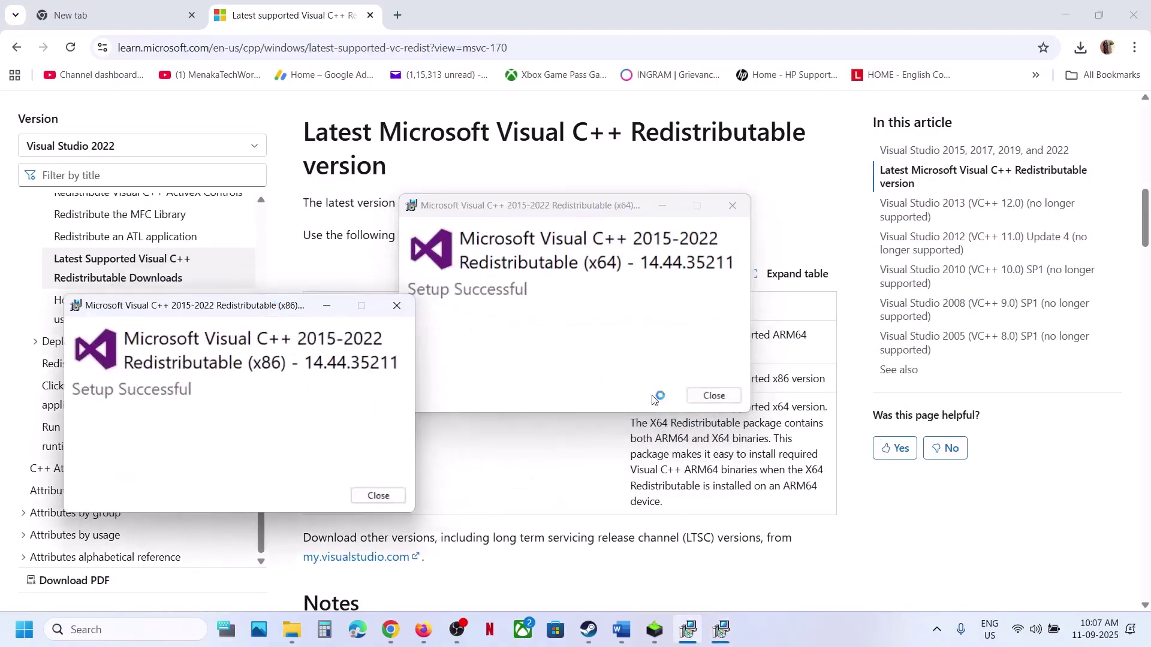
pyautogui.click(696, 398)
pyautogui.click(379, 496)
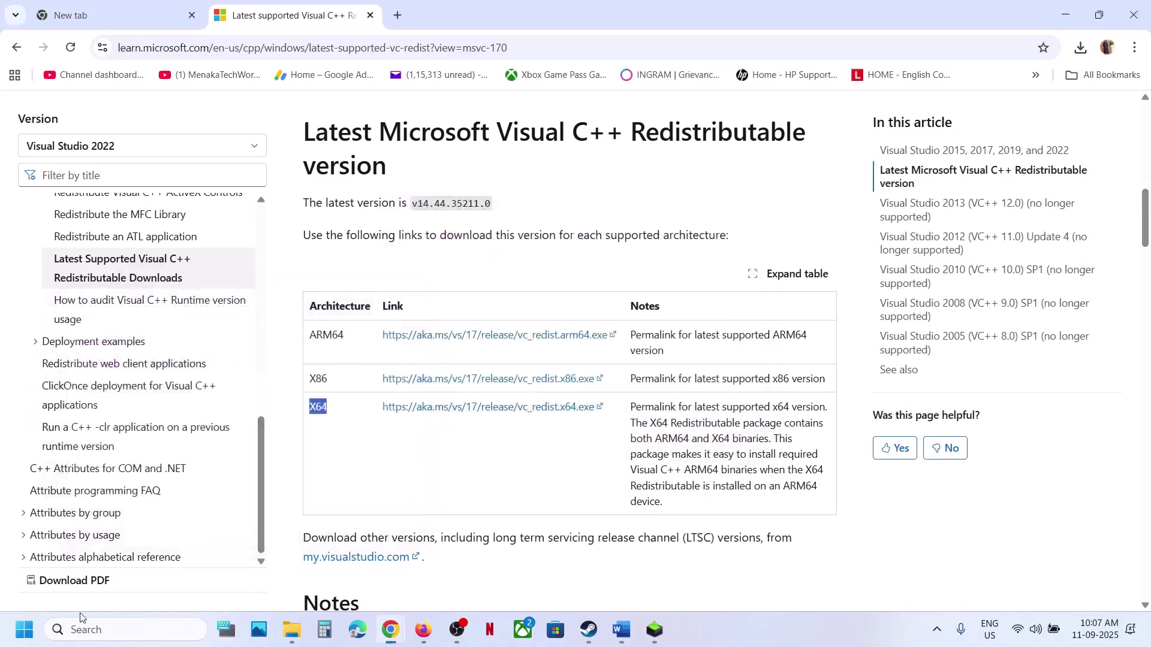
# - Show the Windows power options containing Restart, and switch back to the Word document without restarting
pyautogui.press('super')
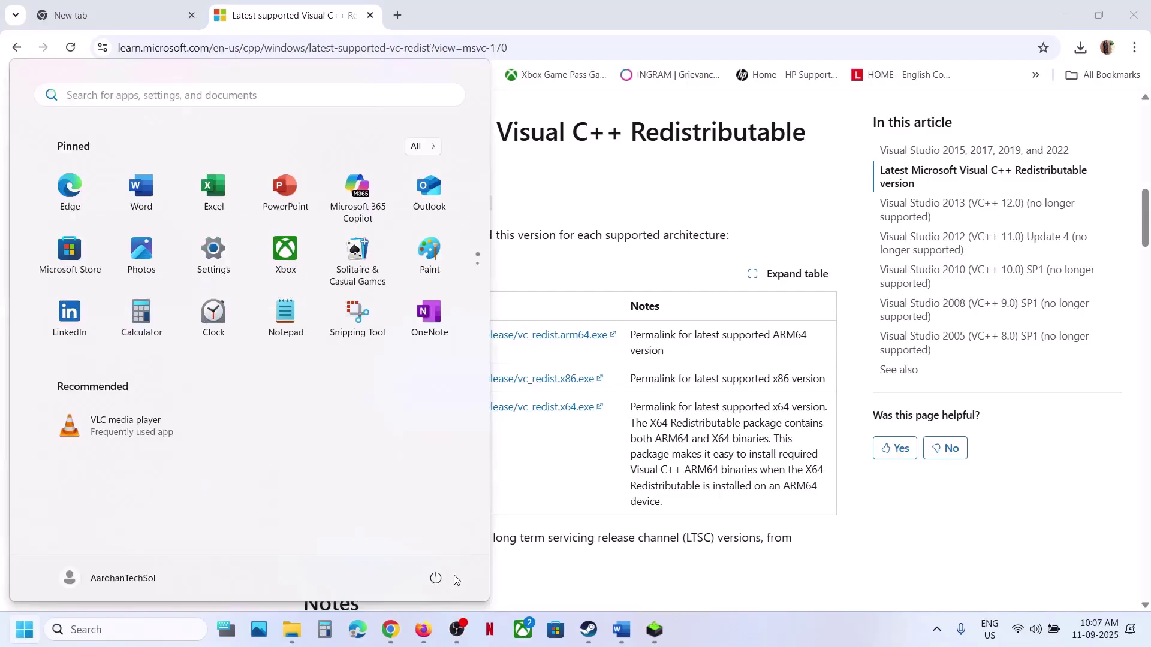
pyautogui.click(437, 579)
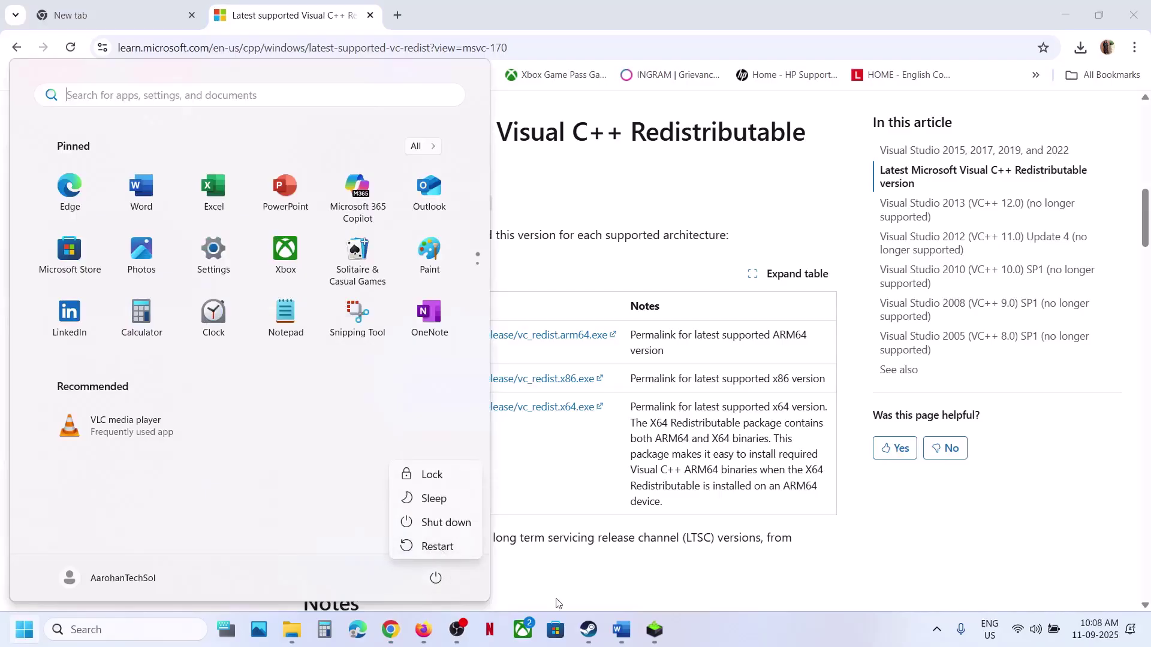
pyautogui.click(589, 630)
pyautogui.click(589, 629)
pyautogui.click(621, 630)
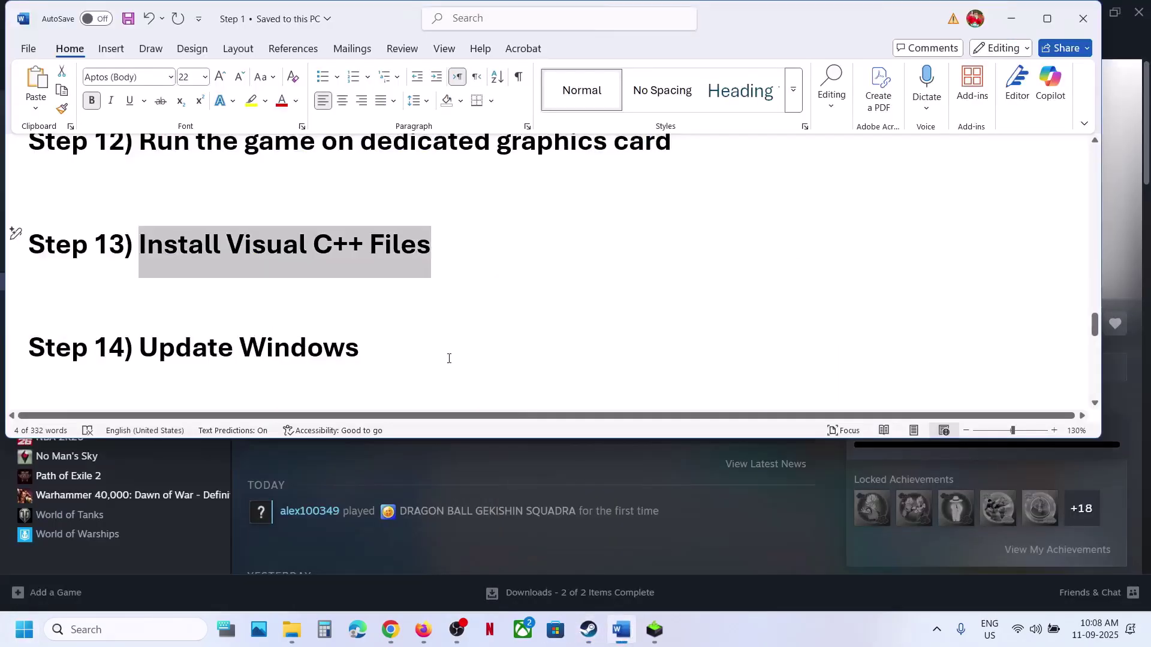
# - Open Windows Update in Settings and check for updates
pyautogui.press('super+i')
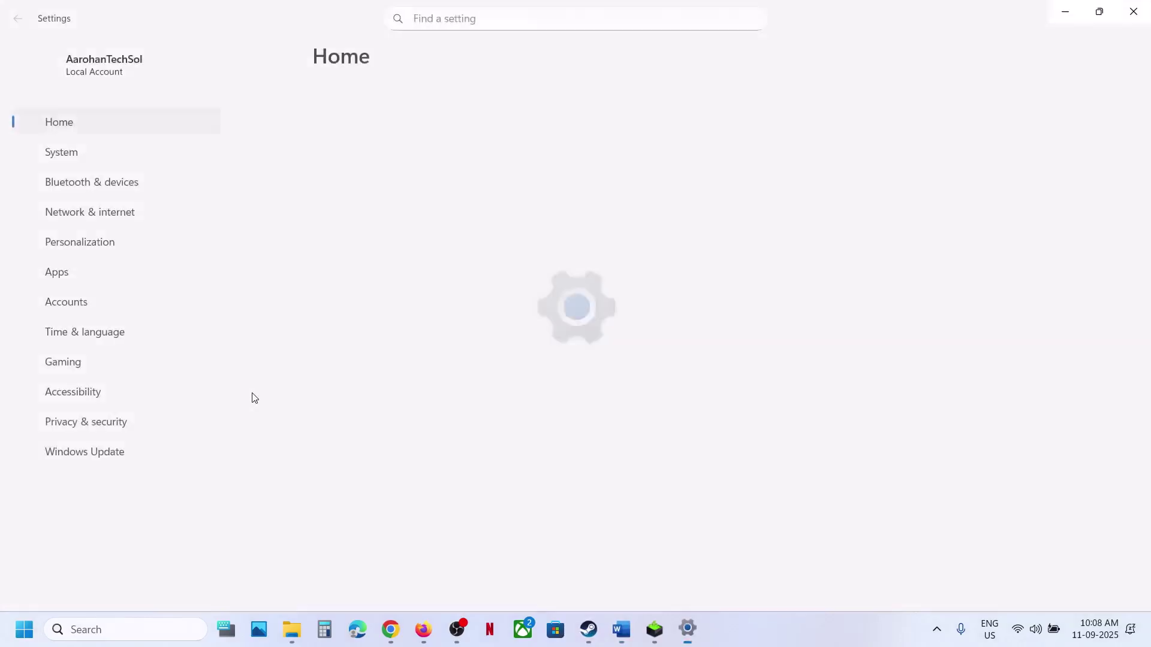
pyautogui.click(123, 450)
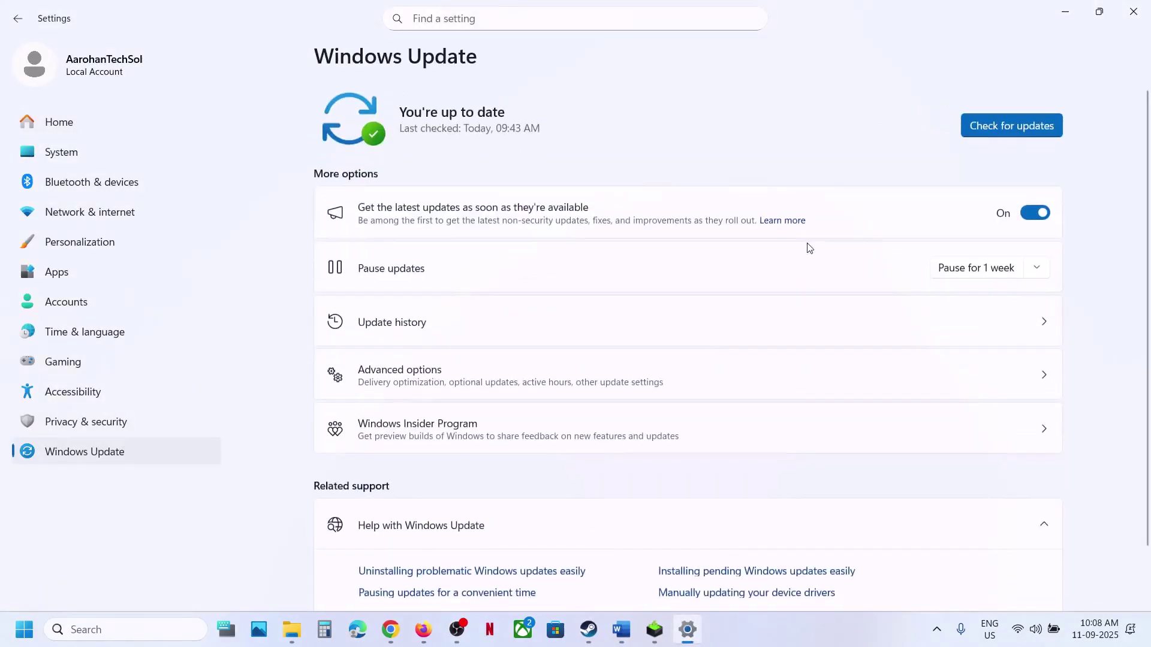
pyautogui.click(984, 126)
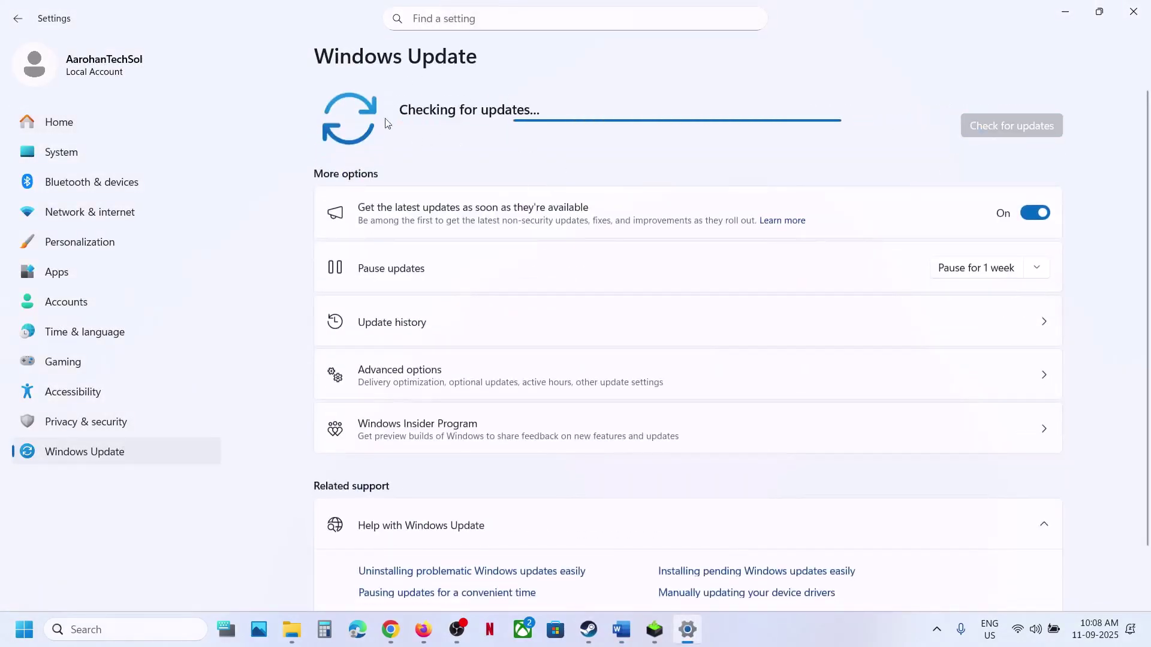
# - Show the Windows power options without restarting, return to the Word document and highlight "Update System BIOS" in Step 15
pyautogui.click(20, 641)
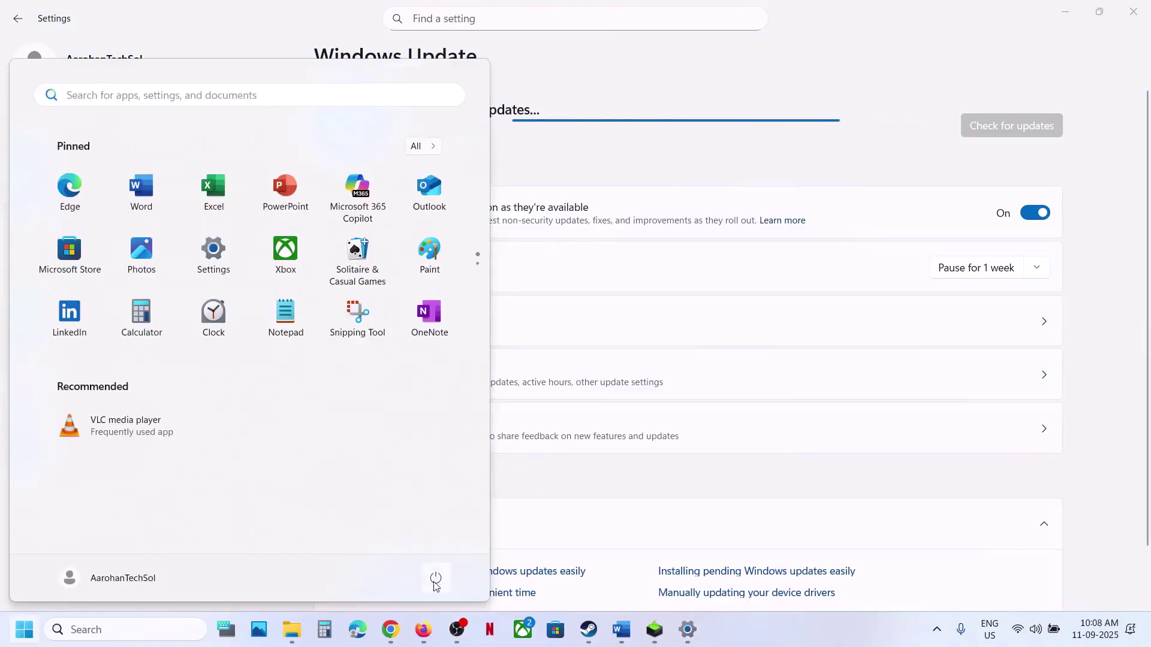
pyautogui.click(436, 577)
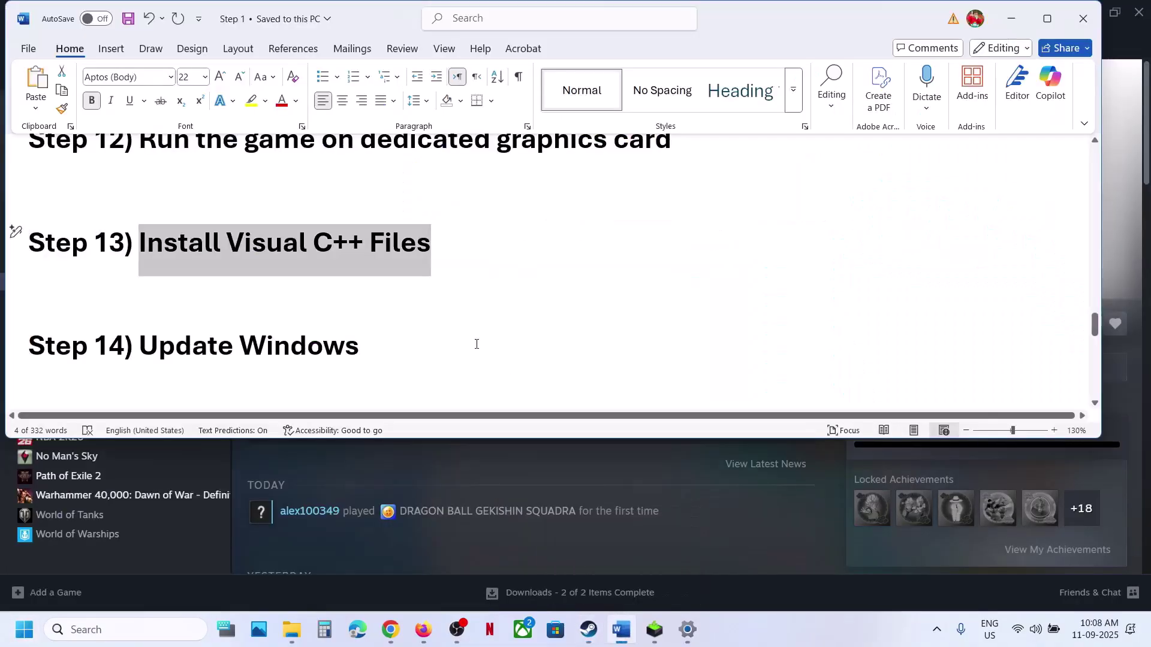
pyautogui.scroll(-3, 476, 344)
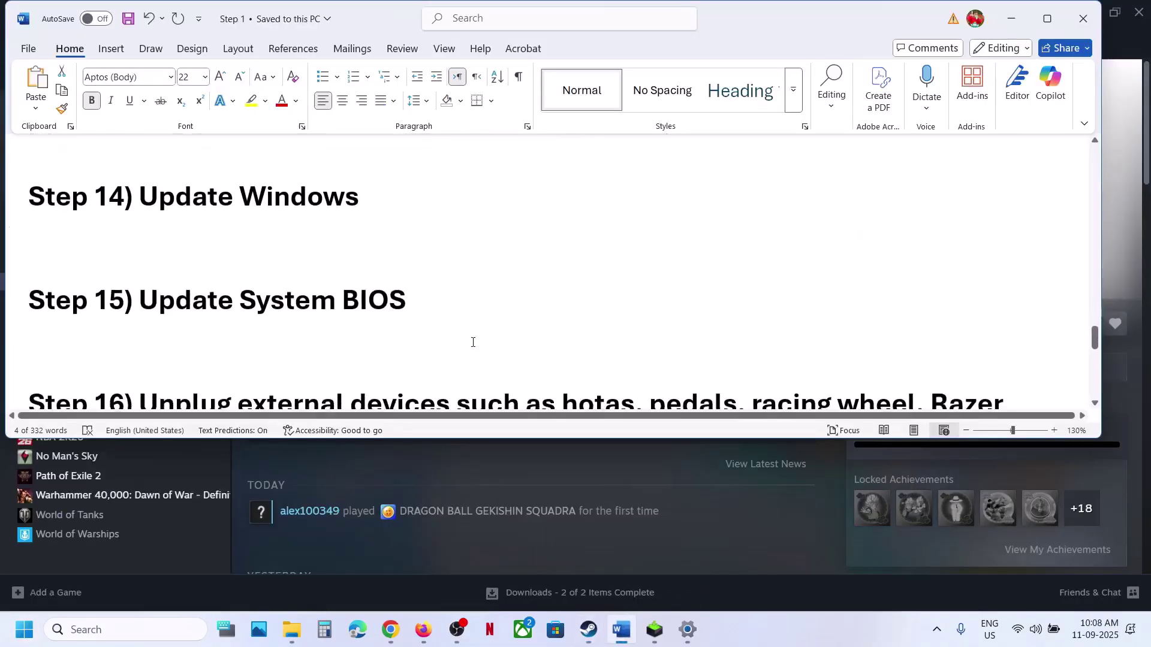
pyautogui.moveTo(168, 290); pyautogui.dragTo(413, 303)
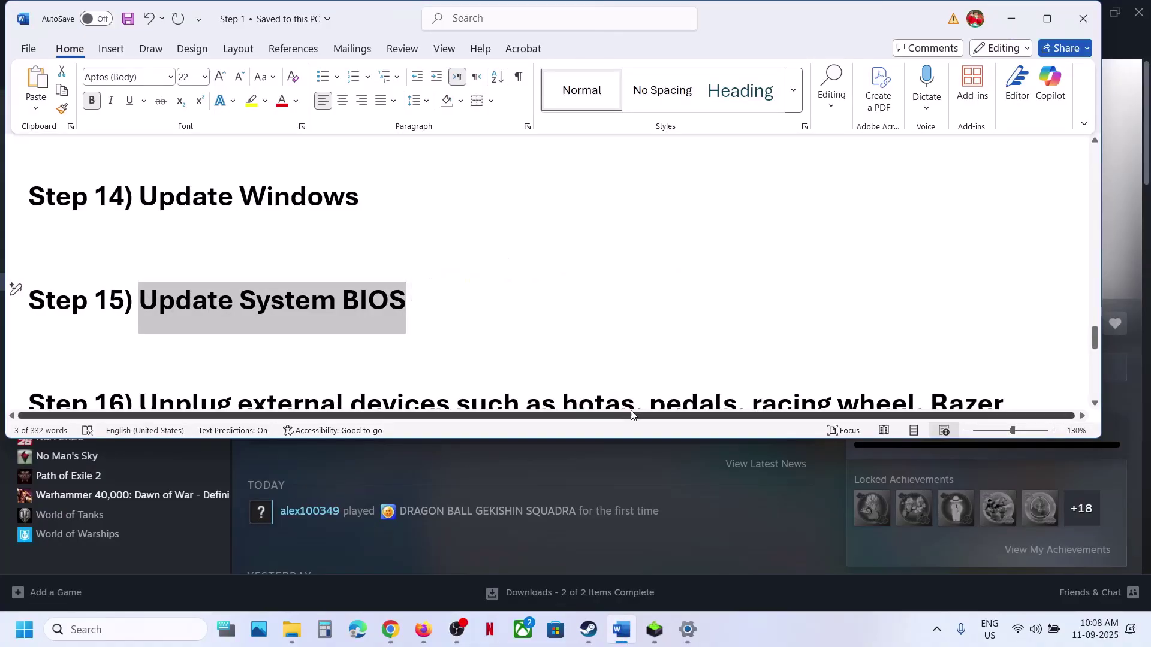
# - Check the laptop's battery charge level in Windows quick settings and return to the Word document
pyautogui.click(1047, 630)
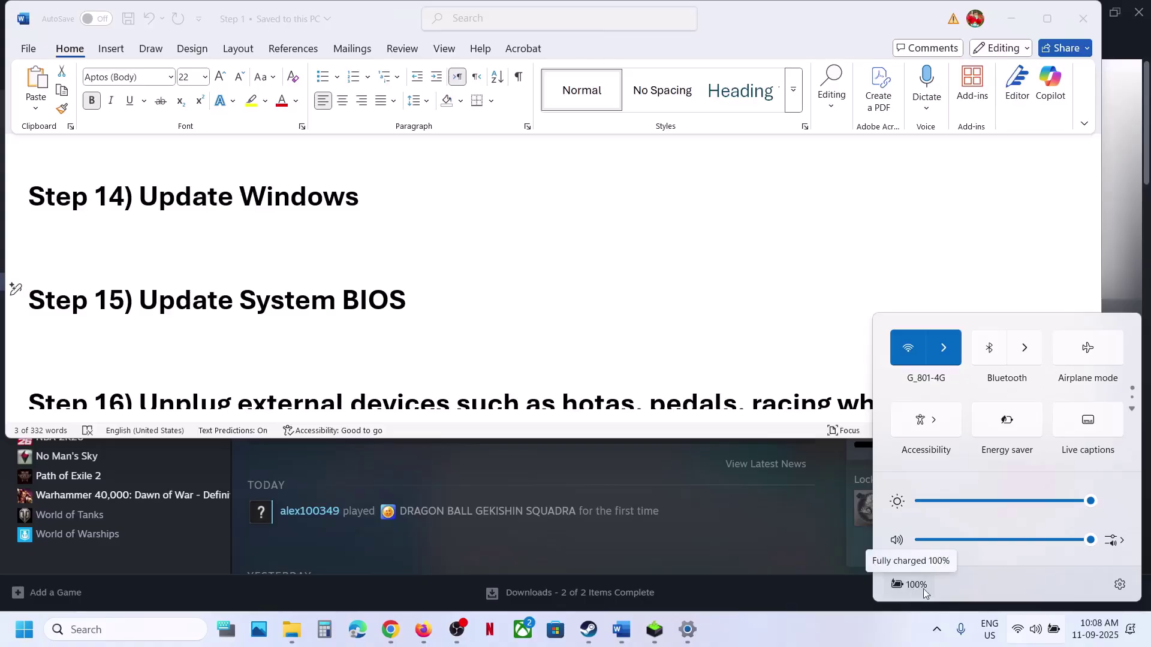
pyautogui.click(419, 360)
# - Highlight the opening of Step 16, from "Unplug external devices" through "disconnect all the additional USB adapter connected"
pyautogui.scroll(-2, 413, 352)
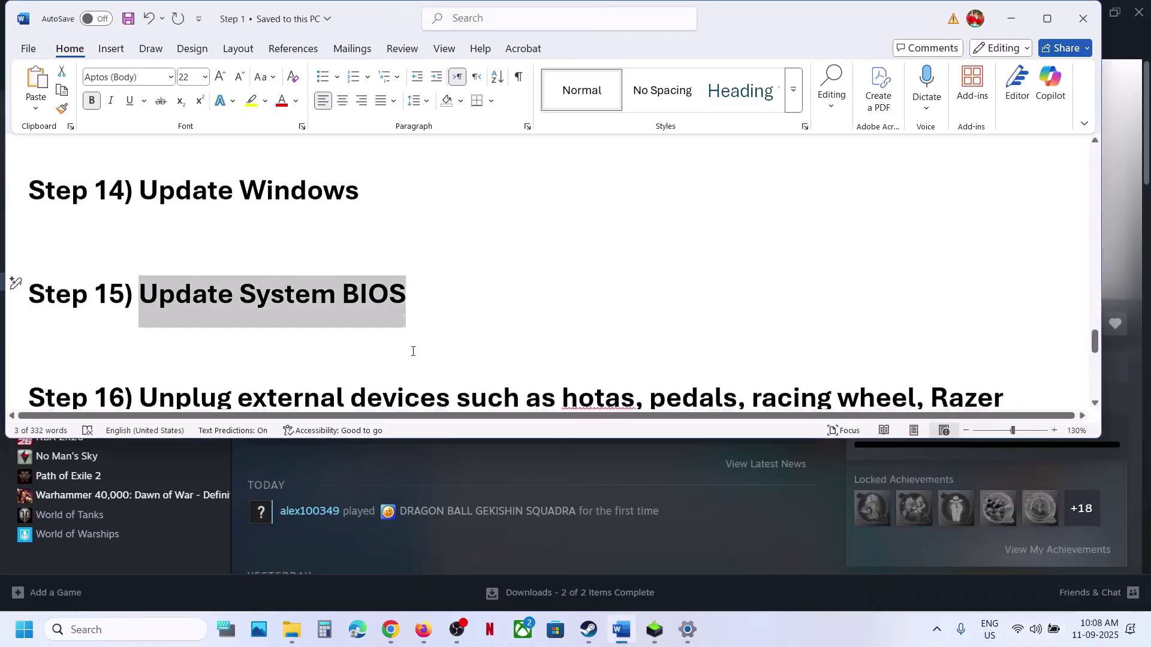
pyautogui.scroll(-1, 413, 352)
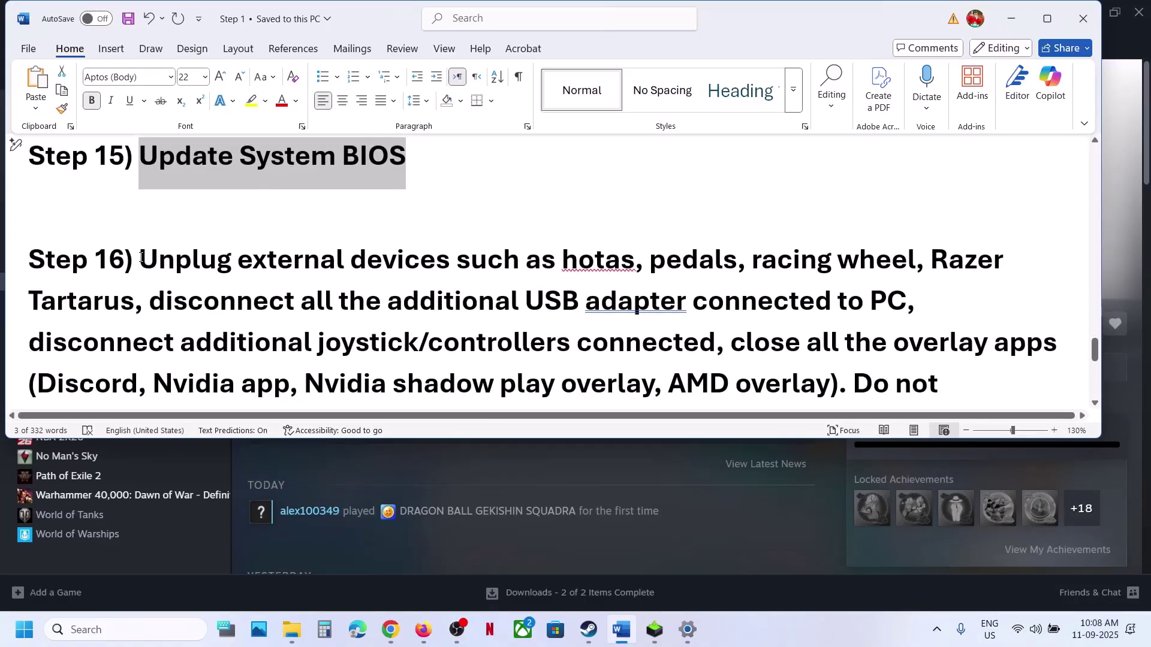
pyautogui.moveTo(141, 256); pyautogui.dragTo(744, 306)
# - Go through the overlay apps to close in Step 16 and highlight "Nvidia app"
pyautogui.scroll(-2, 744, 306)
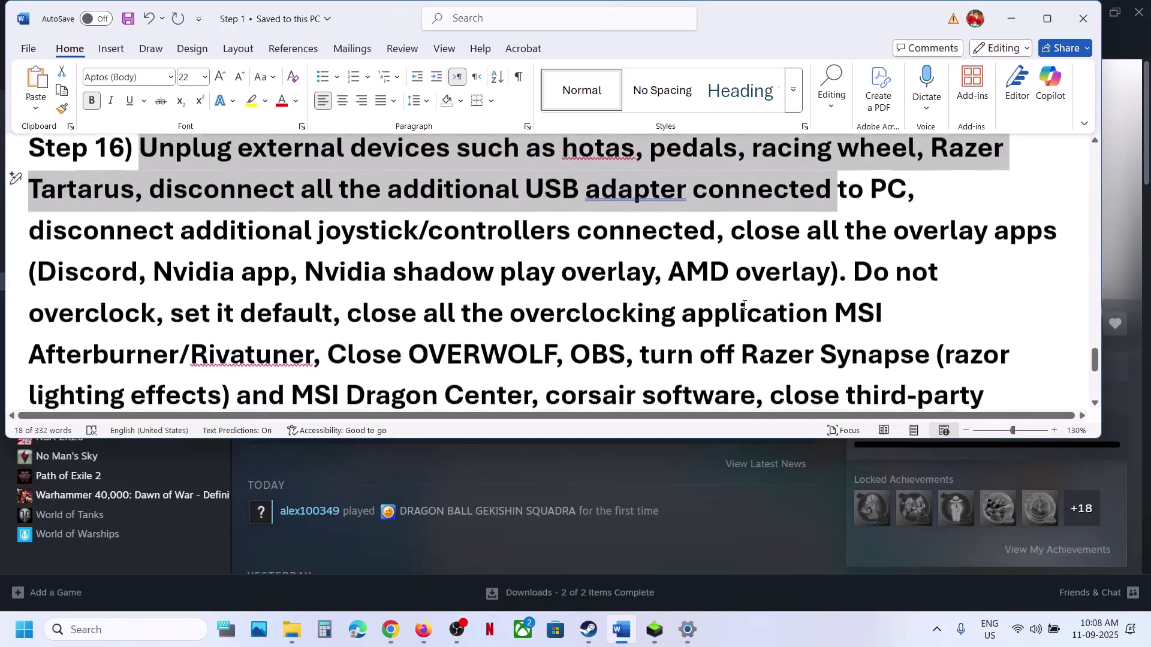
pyautogui.moveTo(126, 244); pyautogui.dragTo(119, 273)
pyautogui.tripleClick(119, 275)
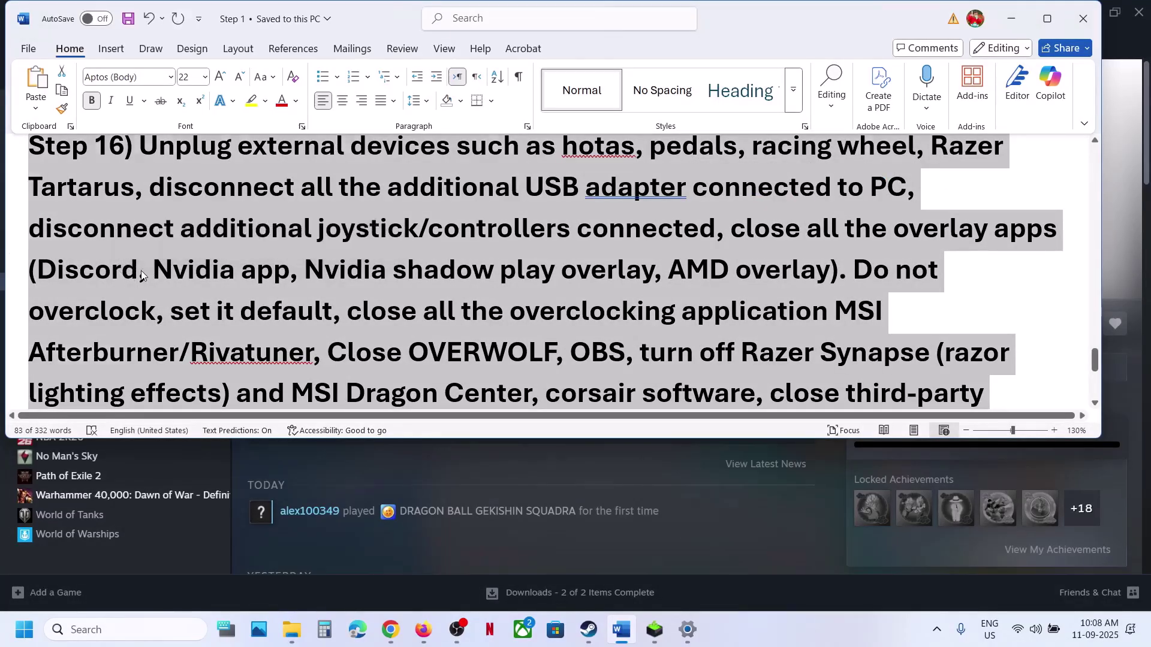
pyautogui.click(140, 272)
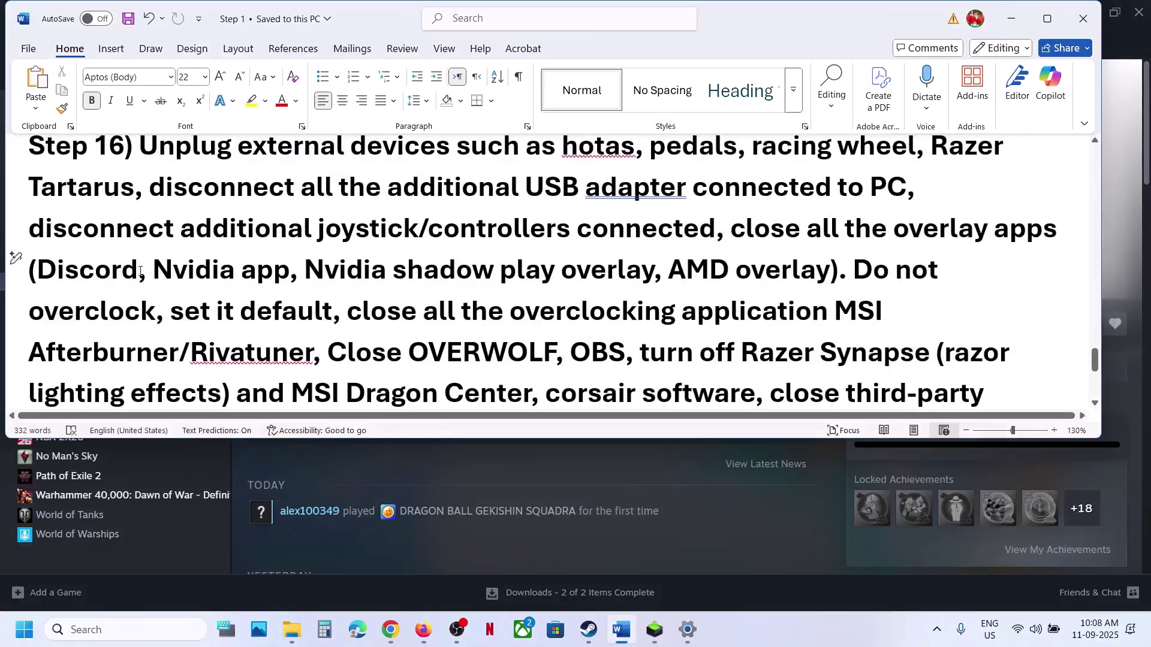
pyautogui.moveTo(165, 268); pyautogui.dragTo(289, 271)
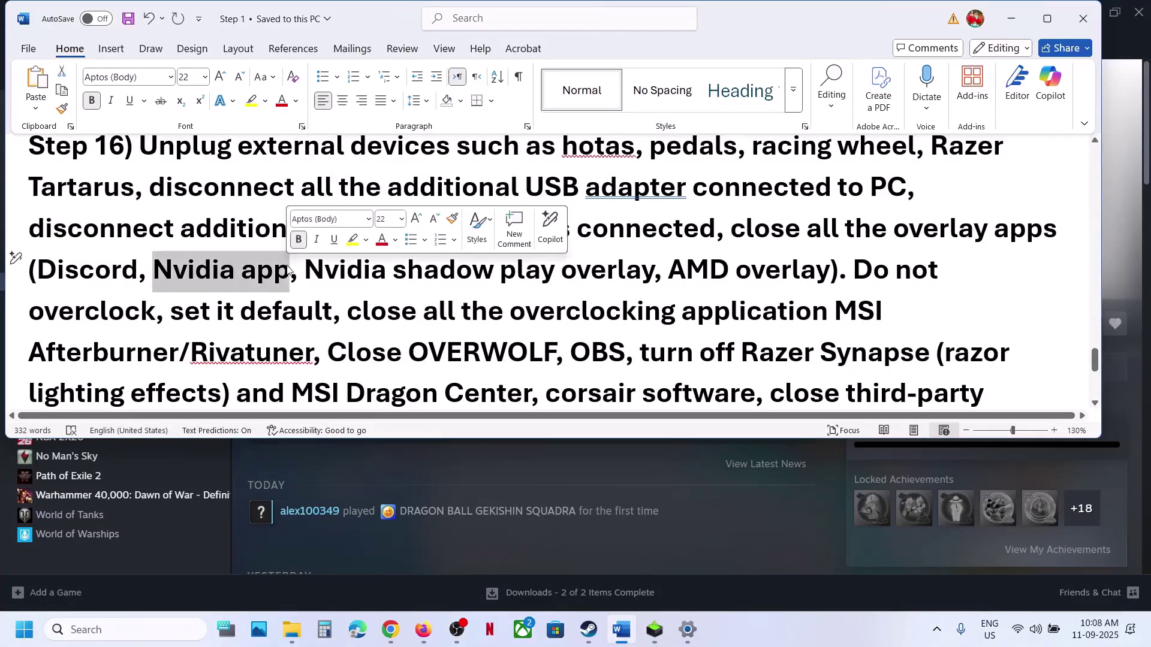